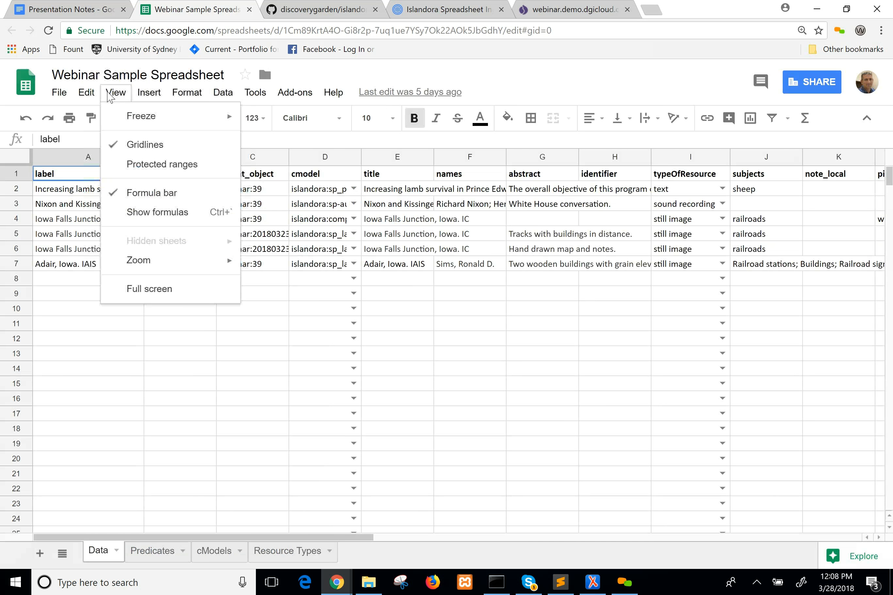
Reduce the browser zoom to 100% and set the spreadsheet's own zoom to 125%.
left_click(485, 76)
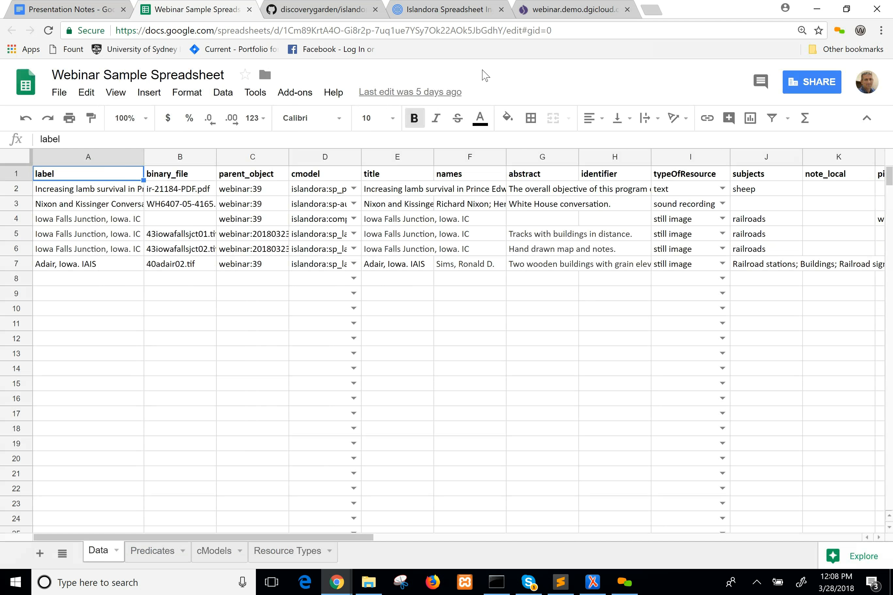
key("ctrl+minus")
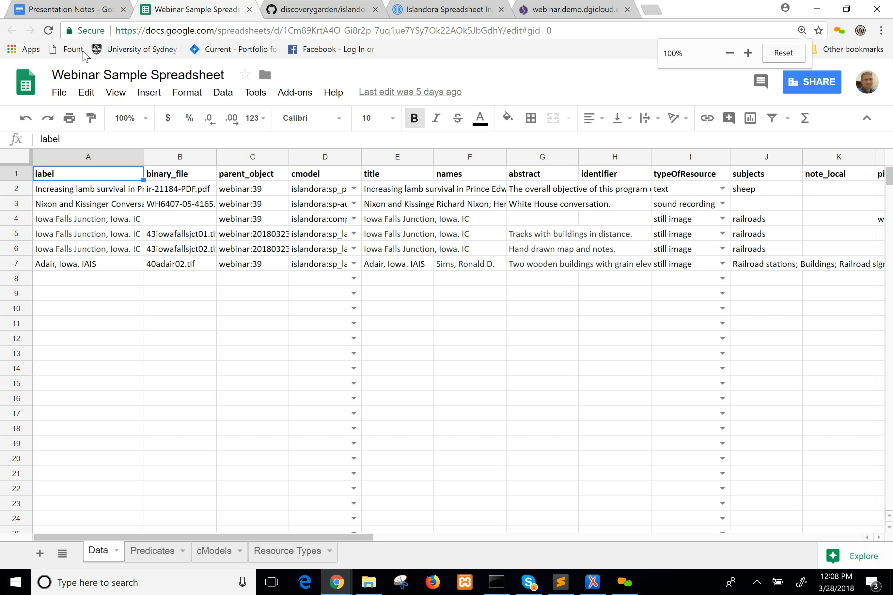
left_click(106, 94)
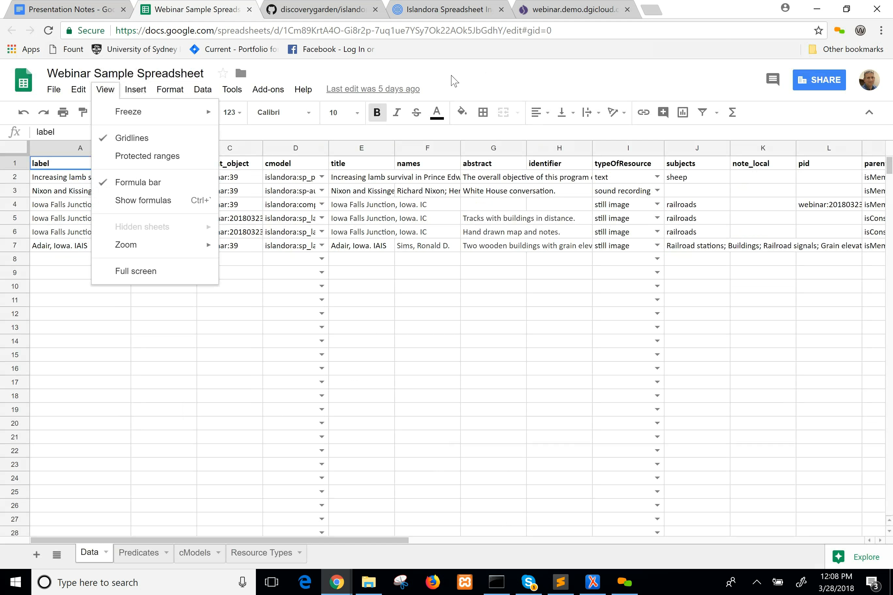
left_click(454, 80)
left_click(131, 115)
left_click(120, 207)
left_click(150, 308)
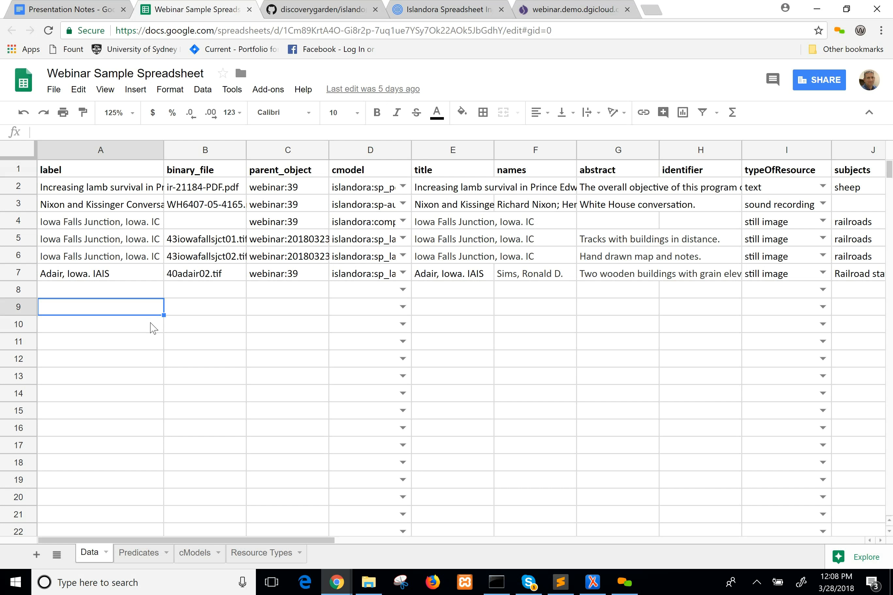
Examine the label and binary_file columns of the Data sheet, checking the headers and the sample entries in rows 2 to 4.
left_click(86, 169)
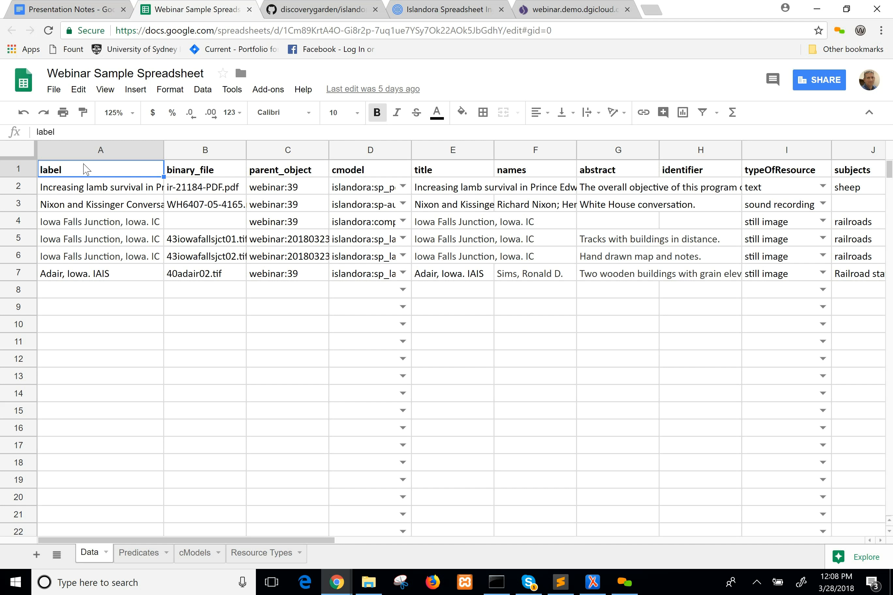
left_click(89, 189)
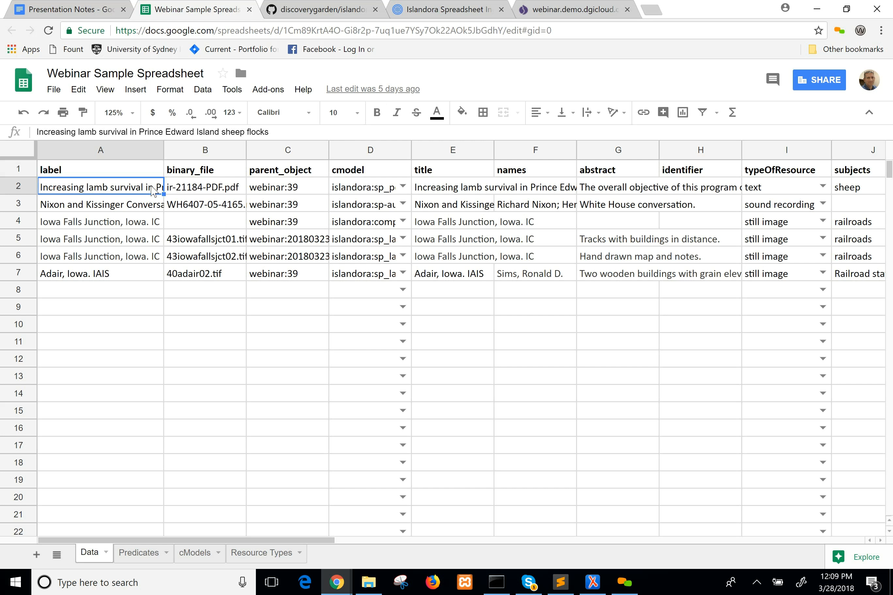
left_click(224, 177)
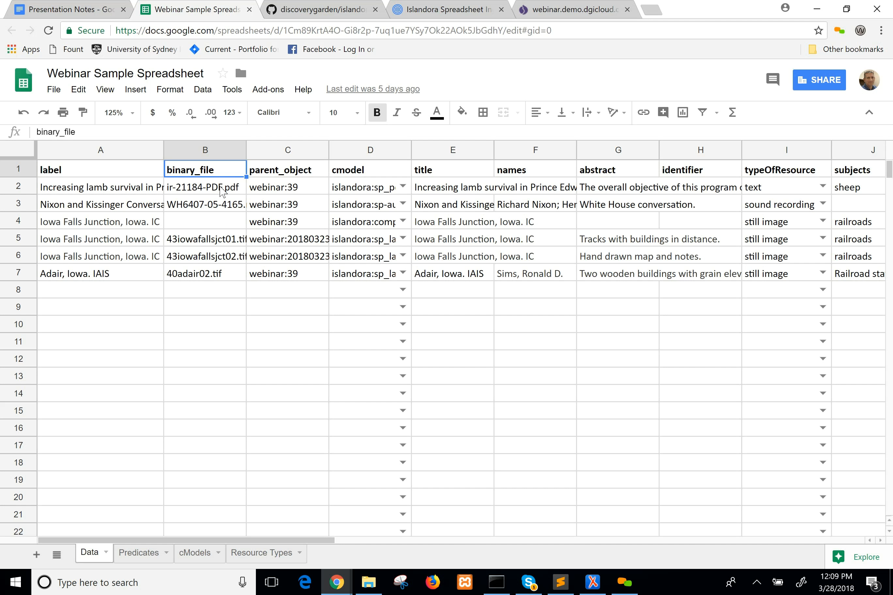
left_click(219, 222)
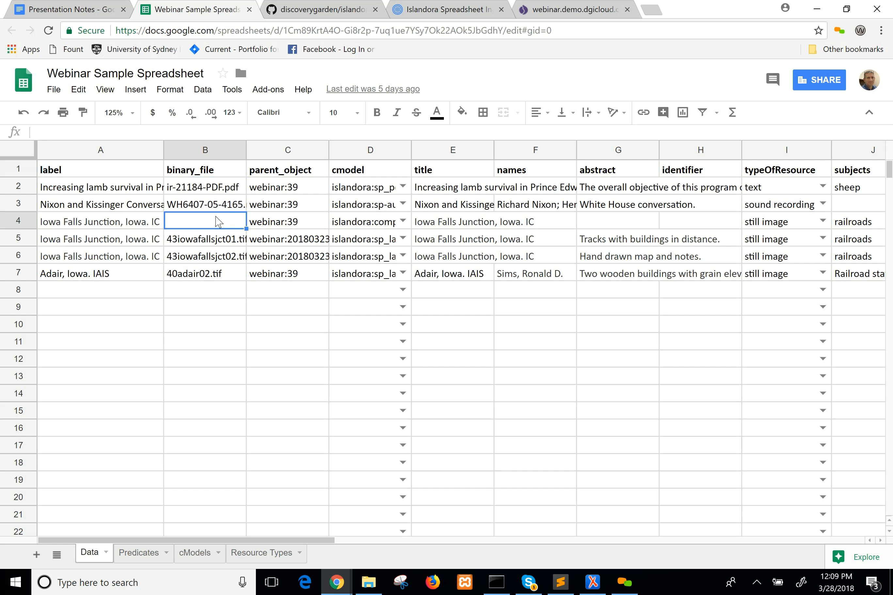
left_click(284, 222)
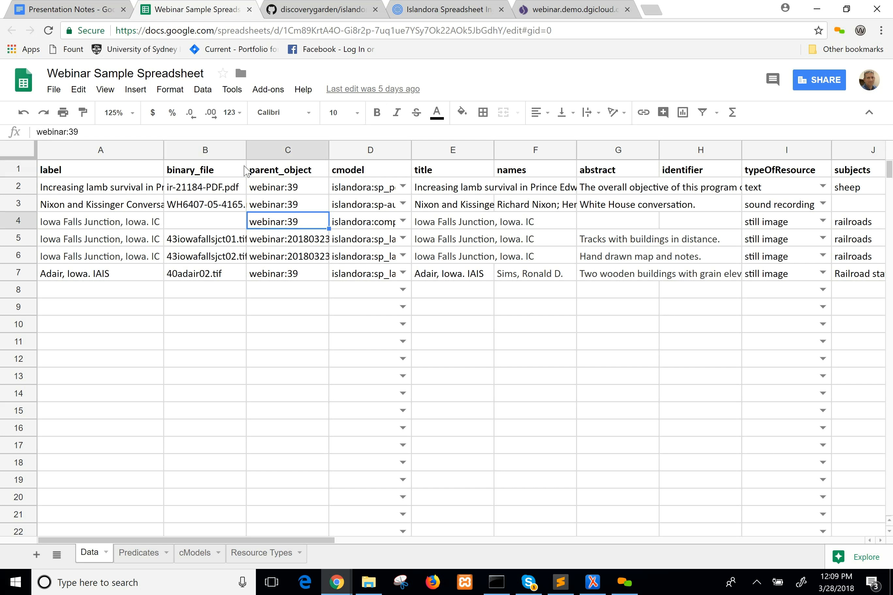
left_click(219, 169)
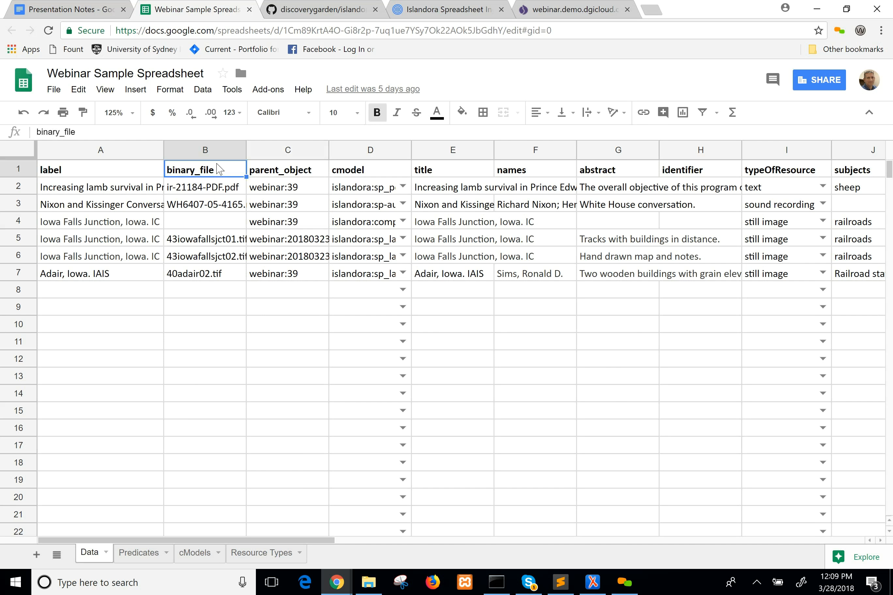
left_click(213, 190)
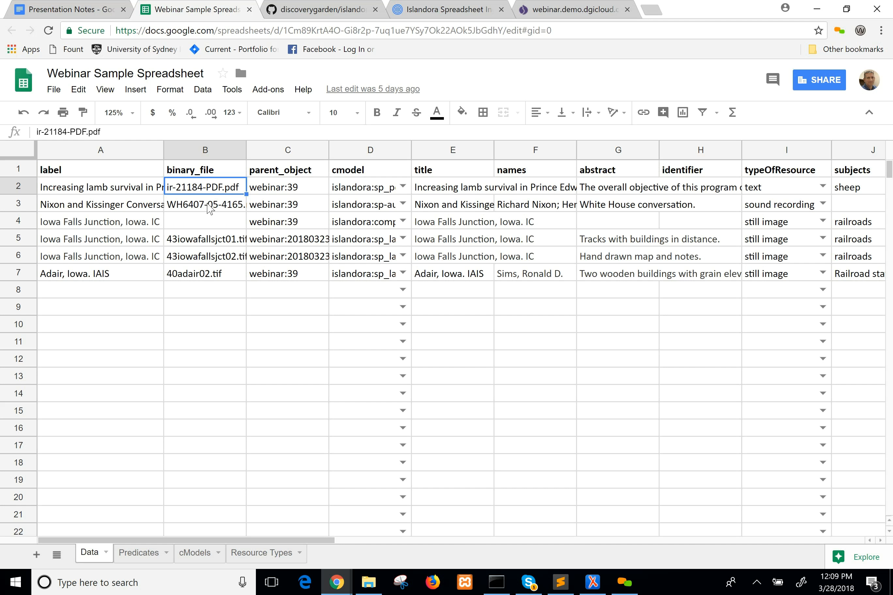
left_click(210, 209)
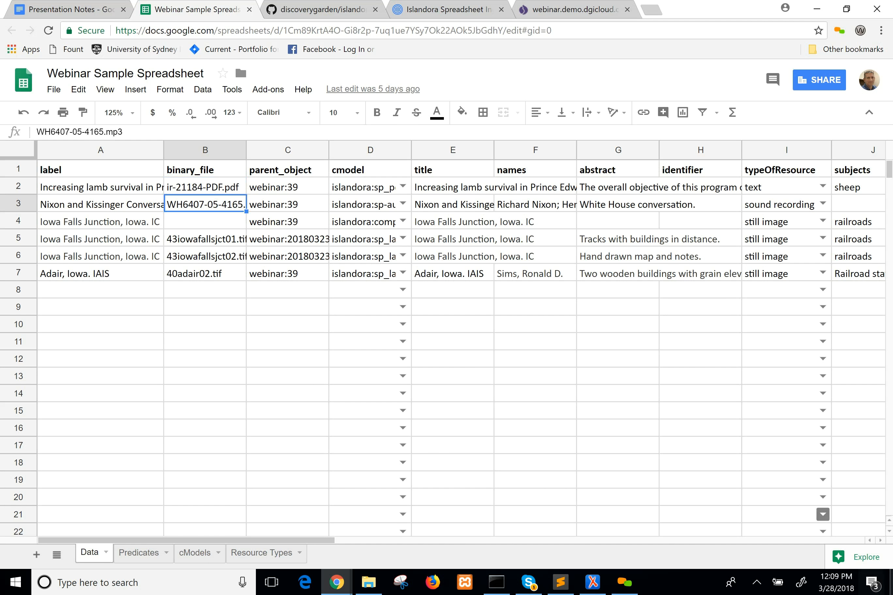
Switch to FileZilla, select the local assets from 40adair01.tif through ir-21184-PDF.pdf, and minimize its window.
left_click(891, 591)
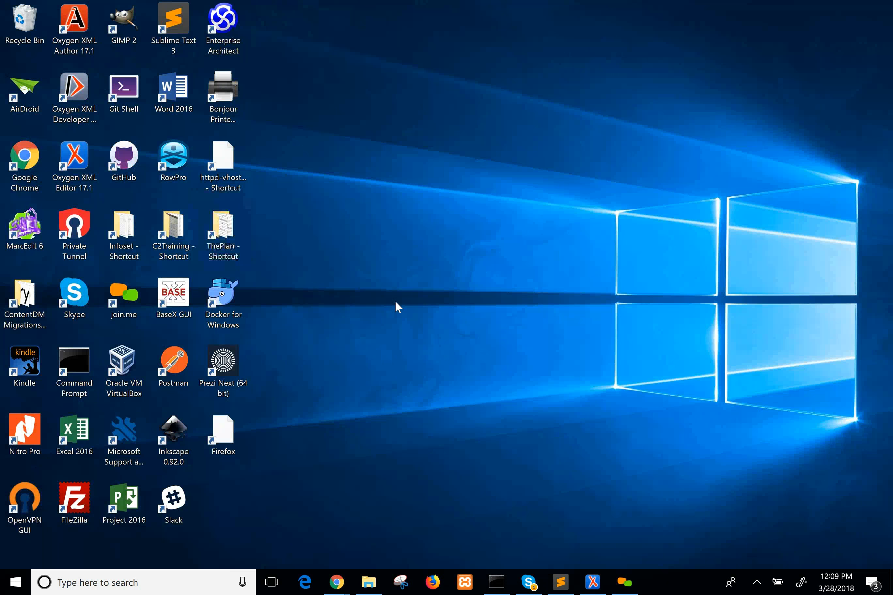
double_click(83, 499)
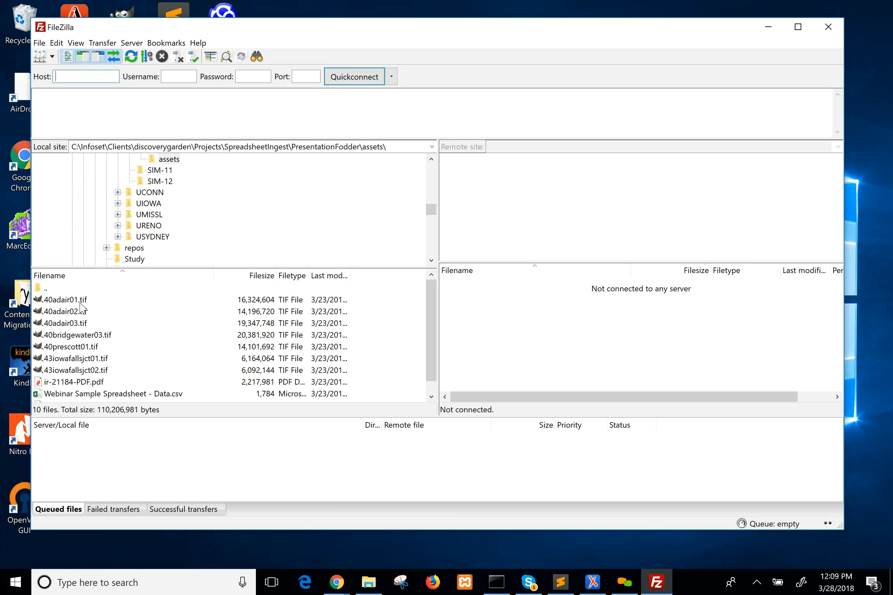
left_click(80, 303)
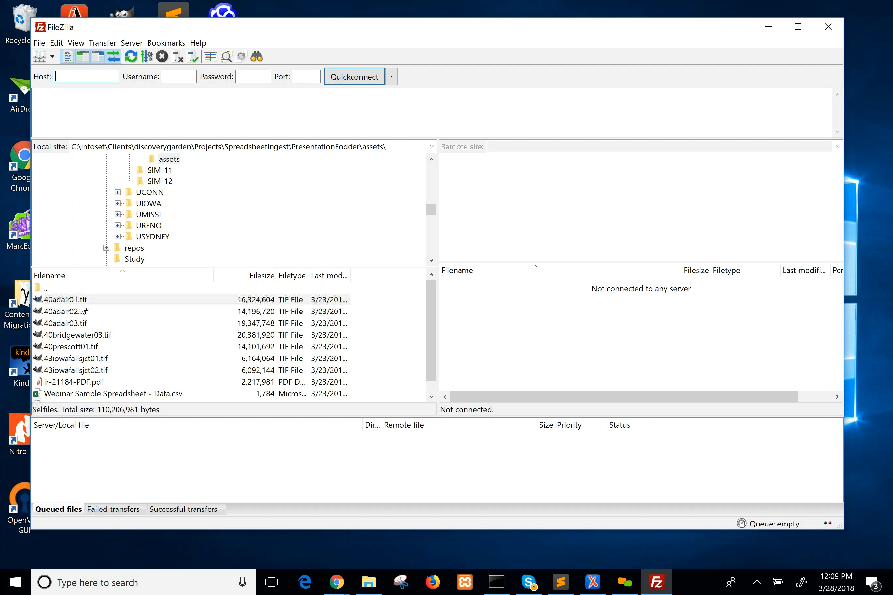
left_click(107, 371, "shift")
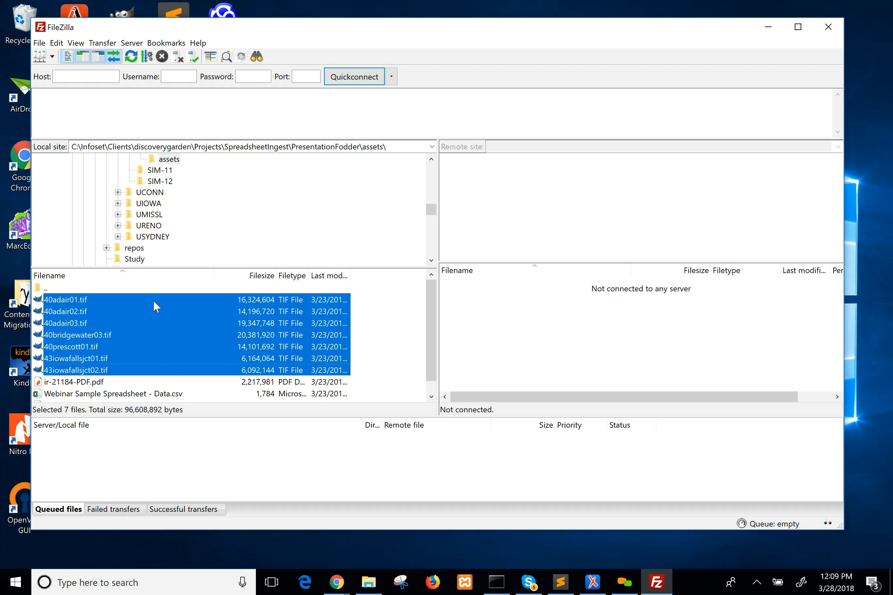
left_click(93, 383, "ctrl")
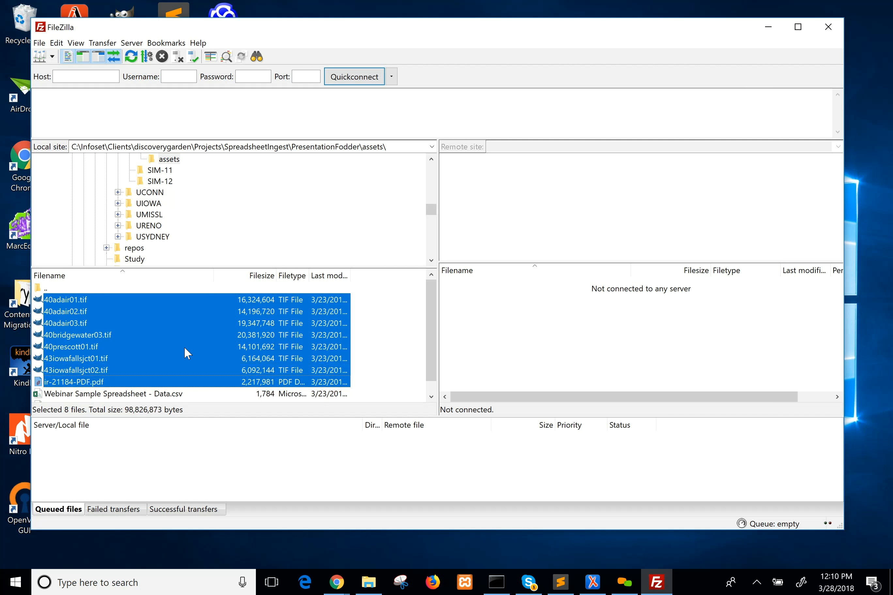
left_click(767, 26)
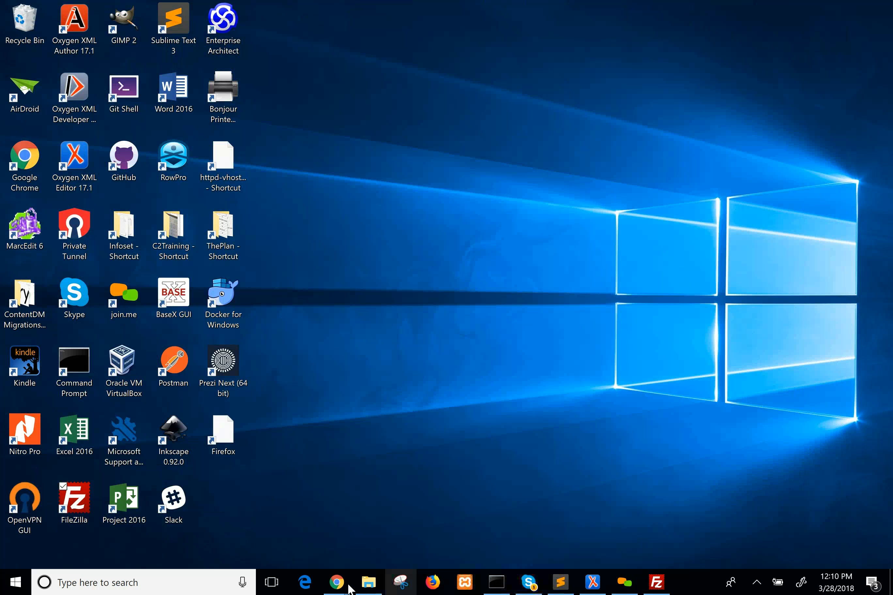
Return to the Webinar Sample Spreadsheet in Chrome and examine the parent_object header and its value in row 2.
mouse_move(339, 582)
left_click(372, 479)
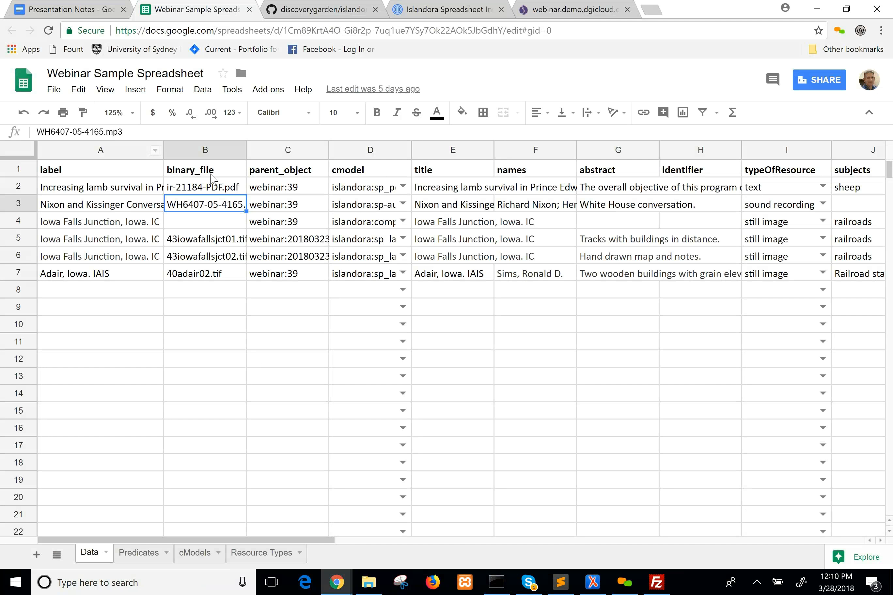
left_click(265, 187)
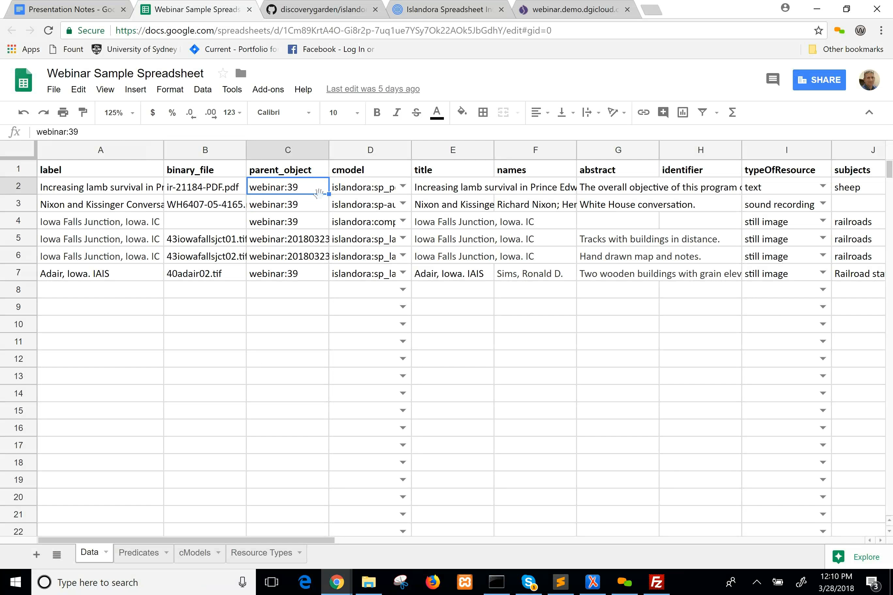
left_click(318, 176)
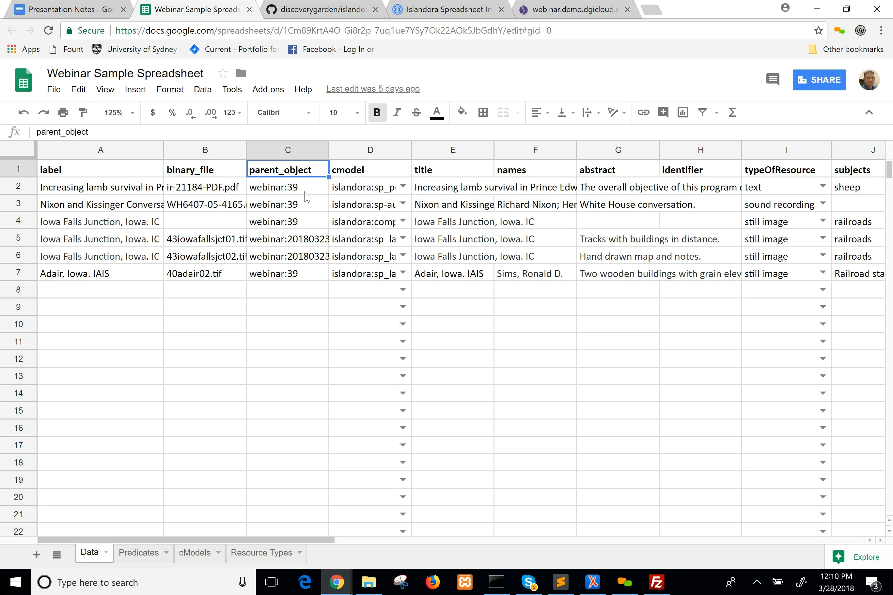
left_click(305, 191)
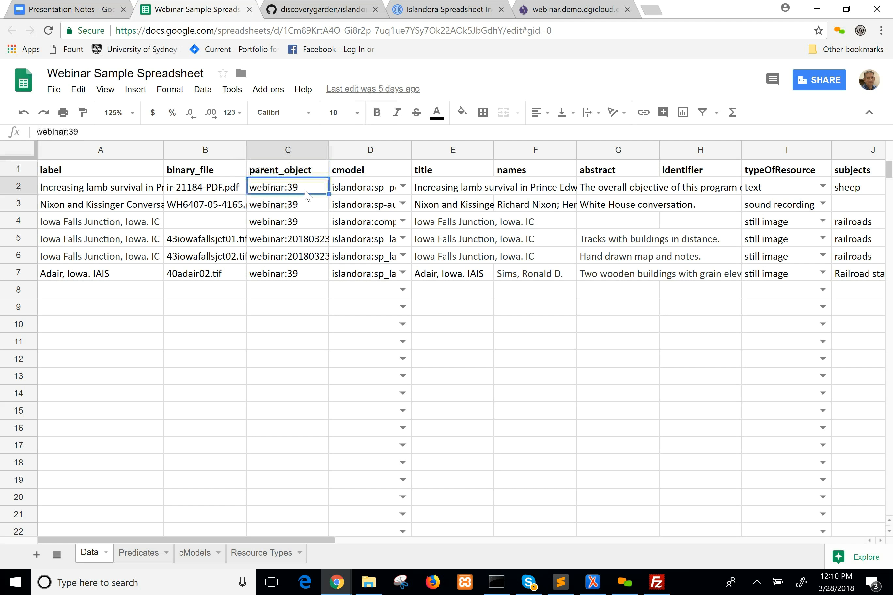
Switch to the webinar.demo.dgicloud.com site and log in to the repository.
left_click(562, 5)
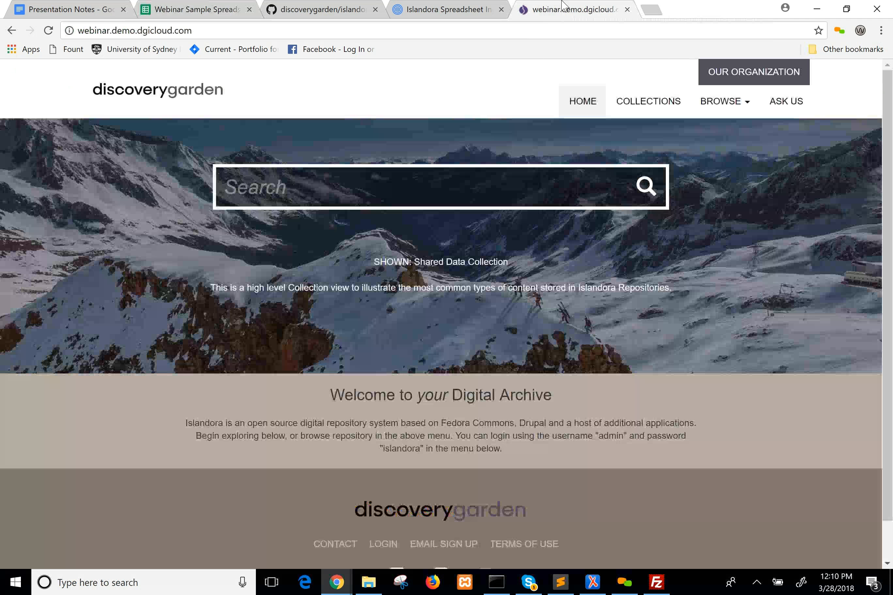
scroll(457, 384, "down", 1)
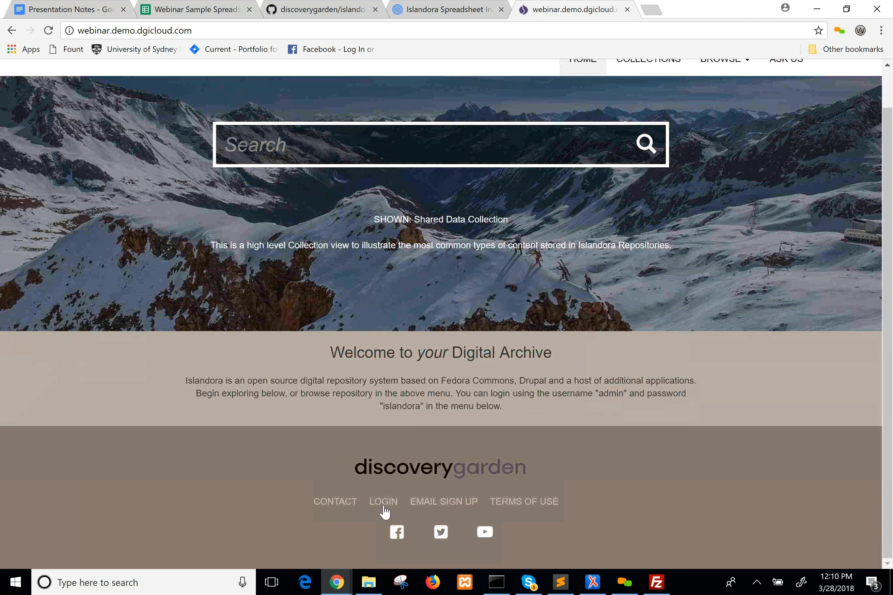
left_click(384, 504)
left_click(96, 337)
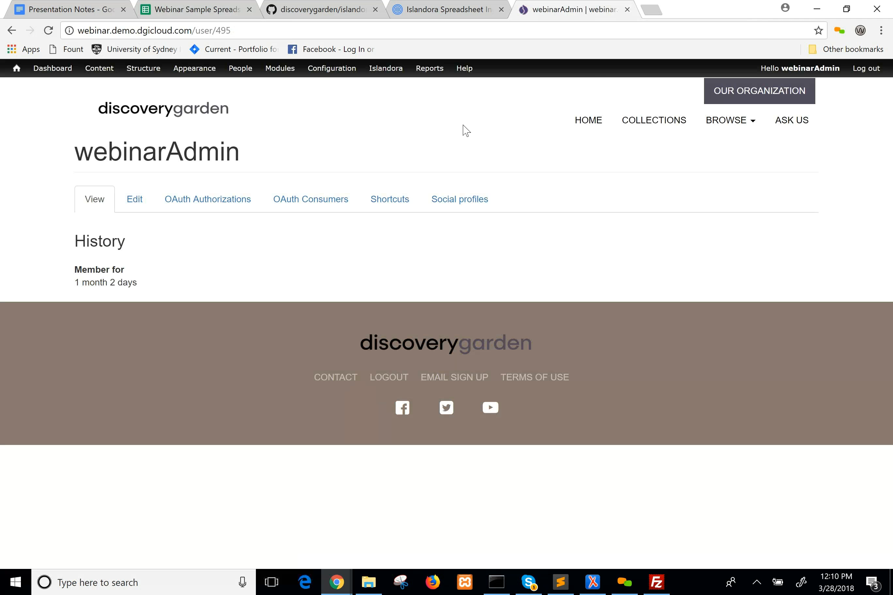
Open the Spreadsheet Ingest Webinar Collection from the repository's collections and look over its page.
left_click(671, 126)
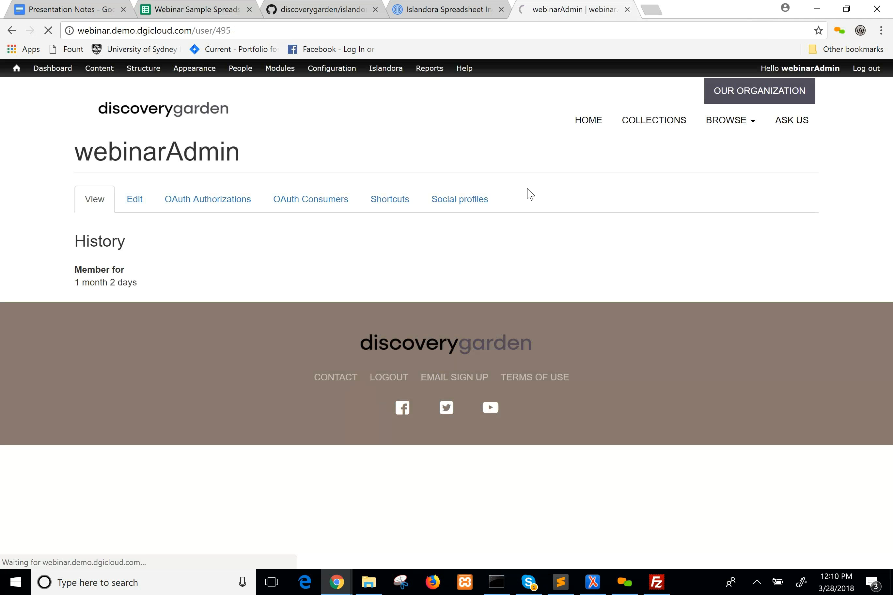
scroll(546, 225, "down", 12)
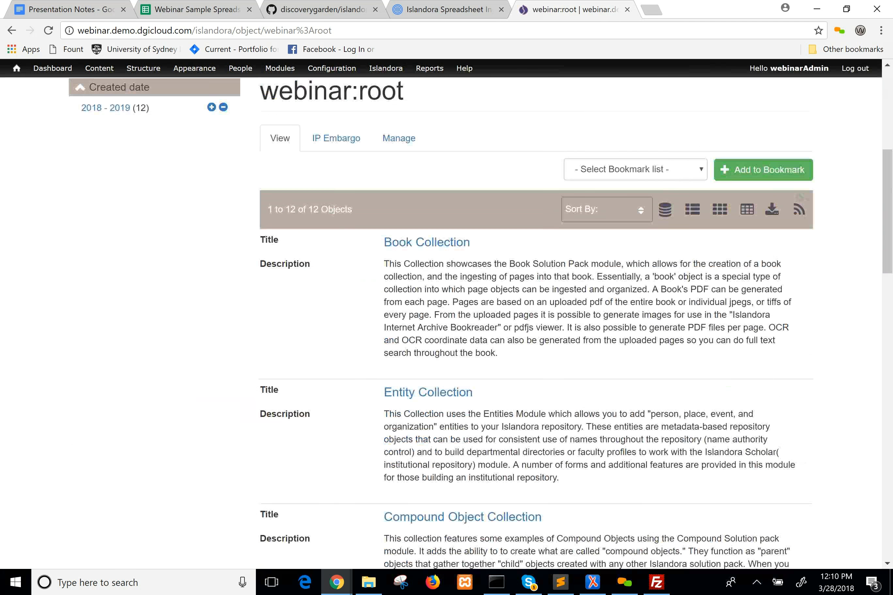
scroll(538, 273, "down", 15)
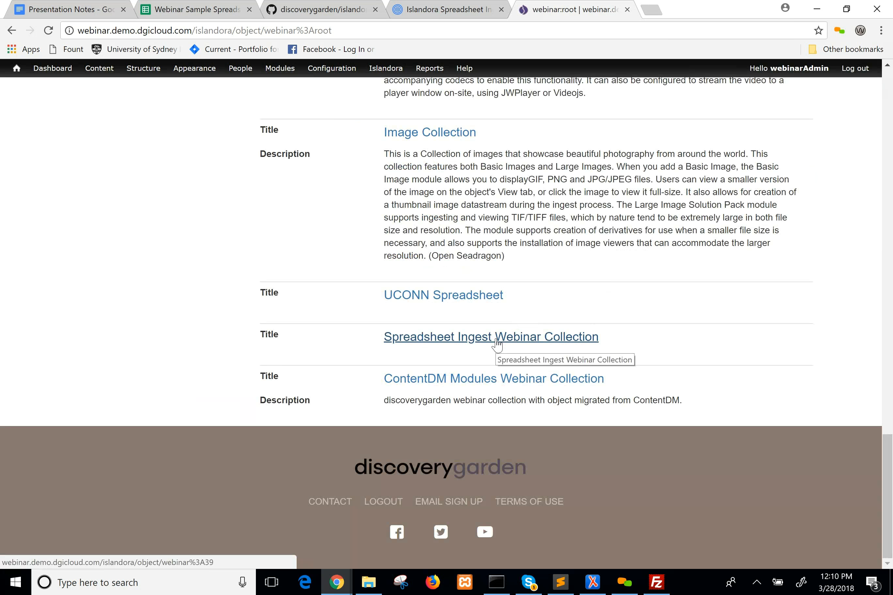
left_click(496, 343)
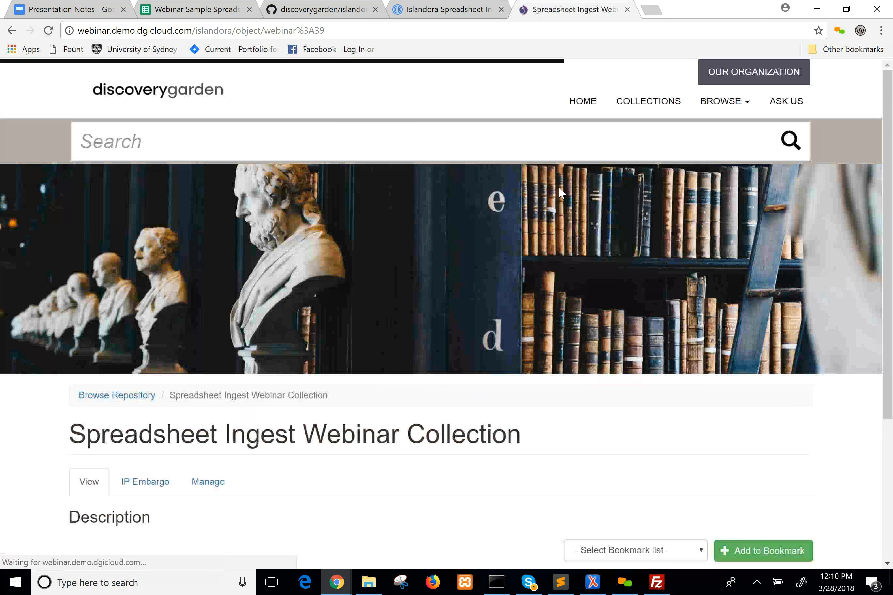
scroll(551, 209, "down", 5)
scroll(542, 179, "up", 5)
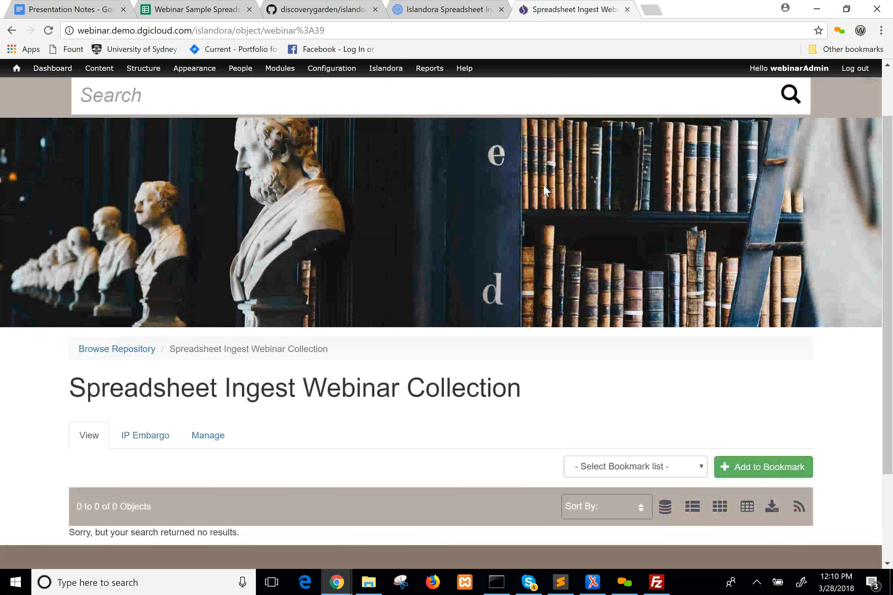
Highlight the collection's object identifier at the end of the page's web address.
left_click(379, 31)
left_click(379, 31)
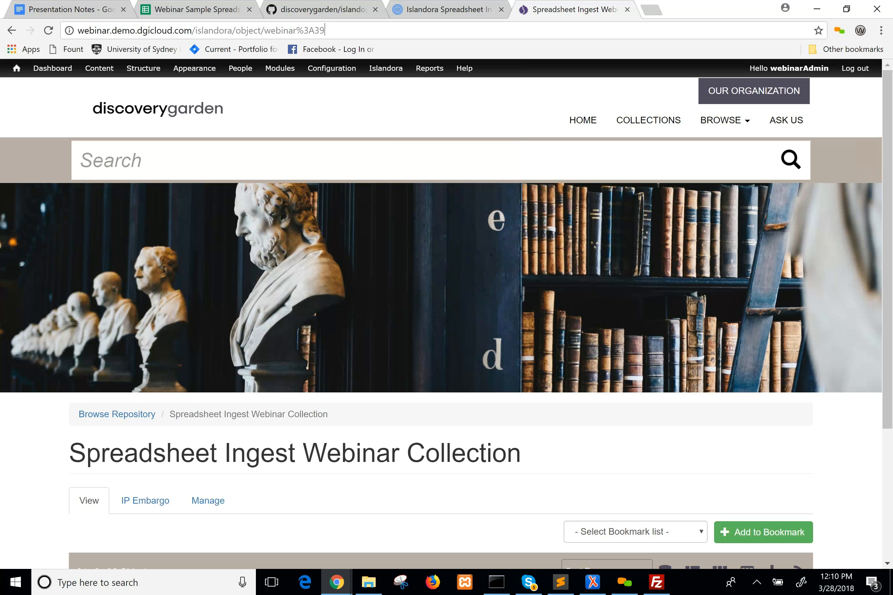
left_click_drag(265, 30, 421, 43)
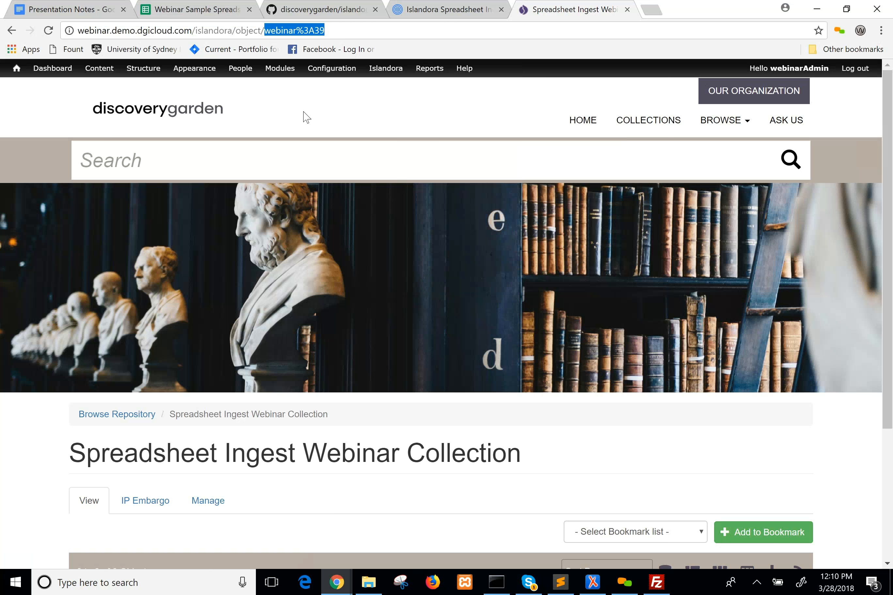
Return to the Webinar Sample Spreadsheet and compare the parent_object values of rows 2 to 4 with the one in row 5.
left_click(196, 11)
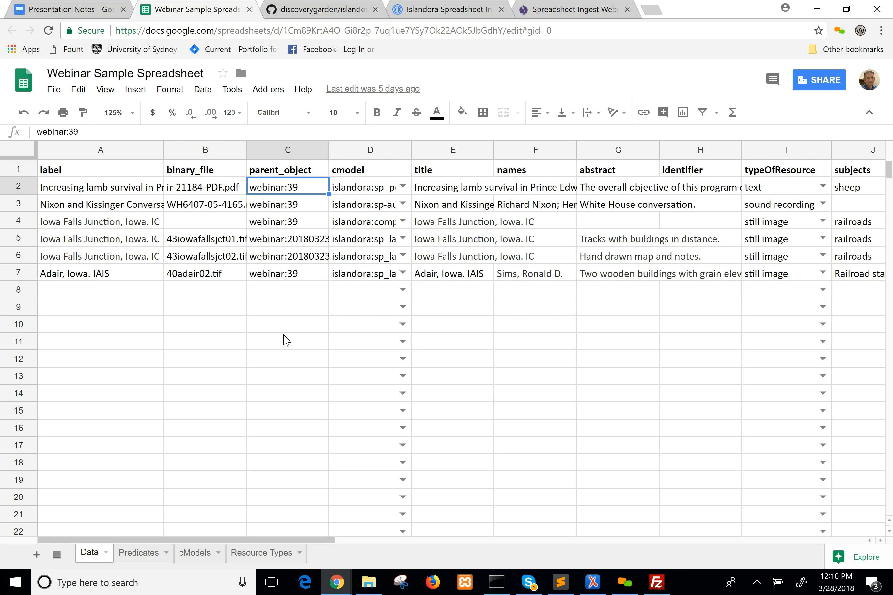
left_click(280, 223, "shift")
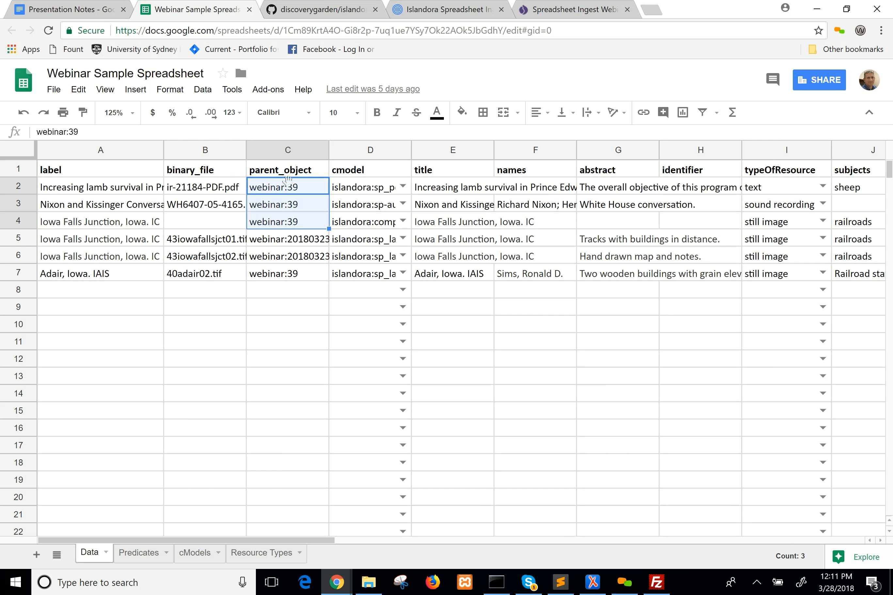
left_click(292, 187)
left_click(299, 246)
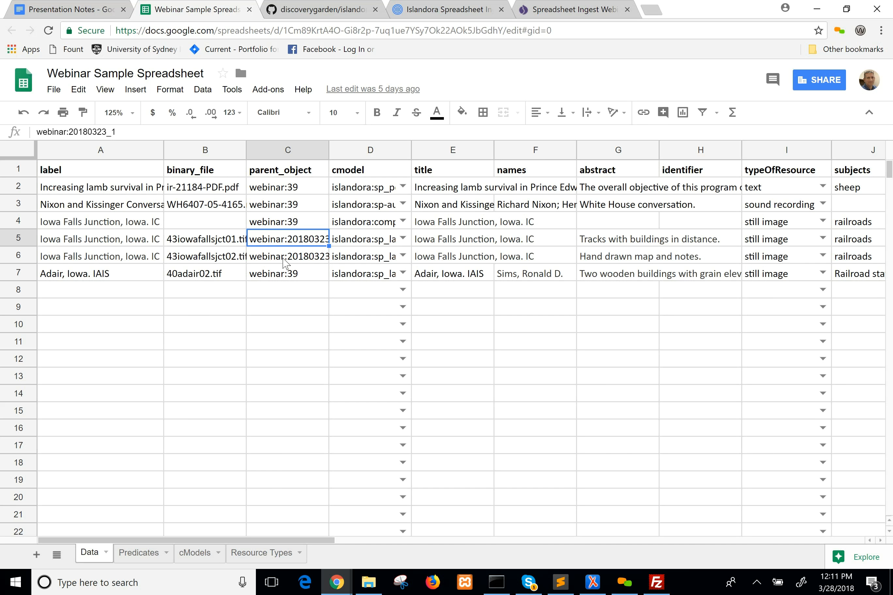
Compare the parent_object values of the two Iowa Falls Junction image rows, rows 5 and 6.
left_click(290, 256)
left_click(292, 243)
left_click(305, 257)
left_click(301, 242)
Widen the cmodel column to fit its values and check the allowed content models on the cModels sheet and among the choices for row 2.
left_click_drag(409, 150, 505, 150)
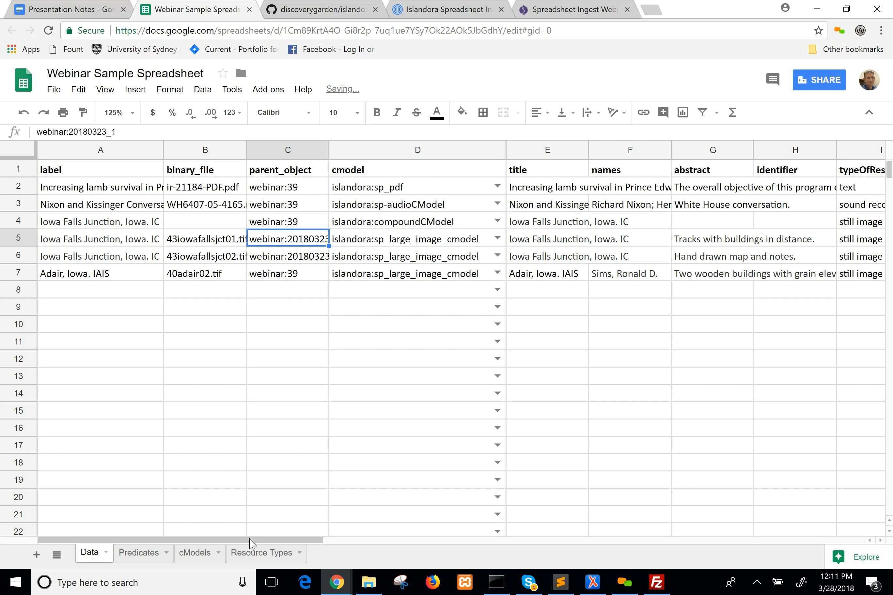
left_click(184, 561)
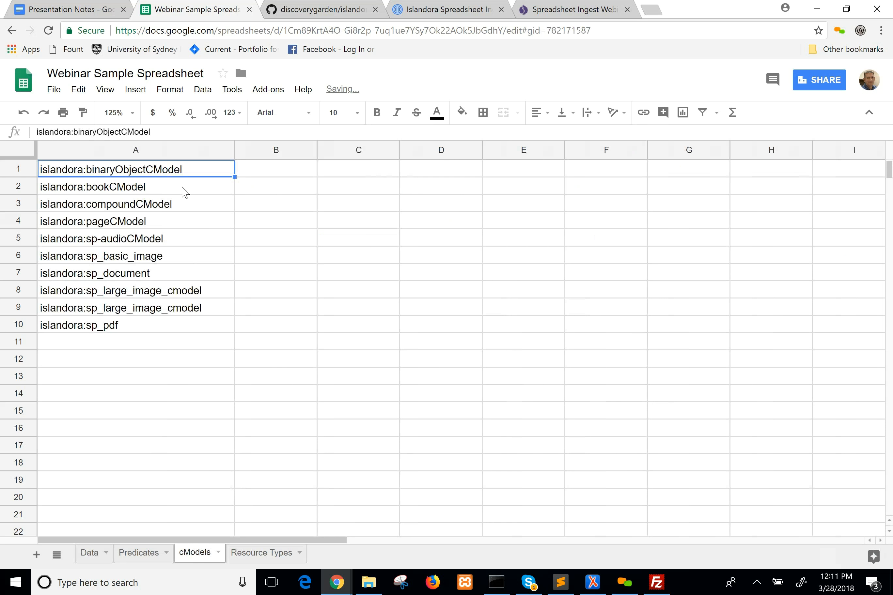
left_click(145, 331)
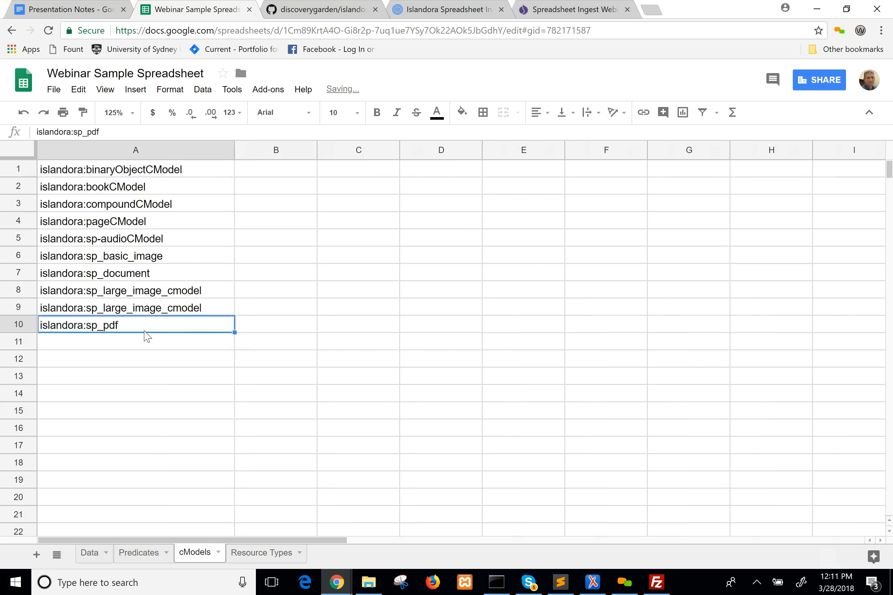
left_click(89, 564)
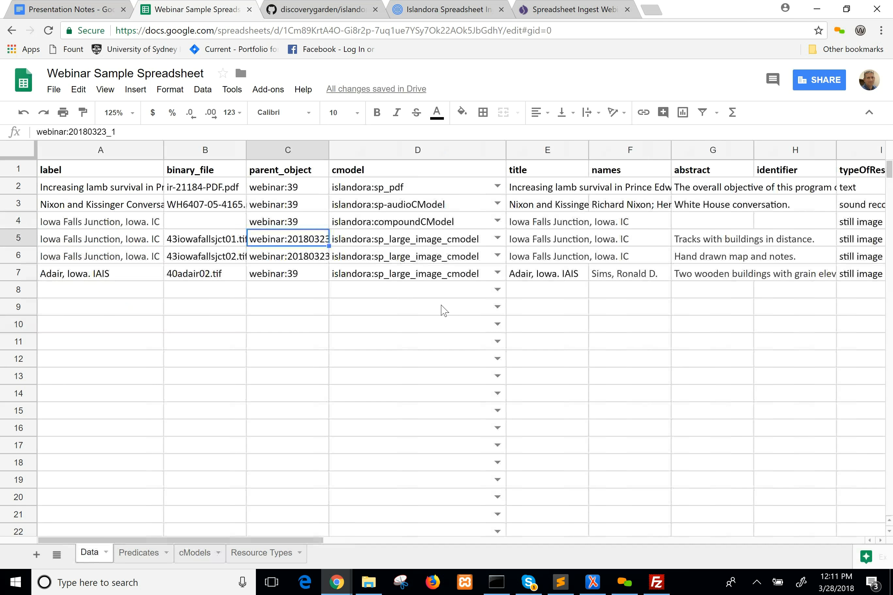
left_click(498, 187)
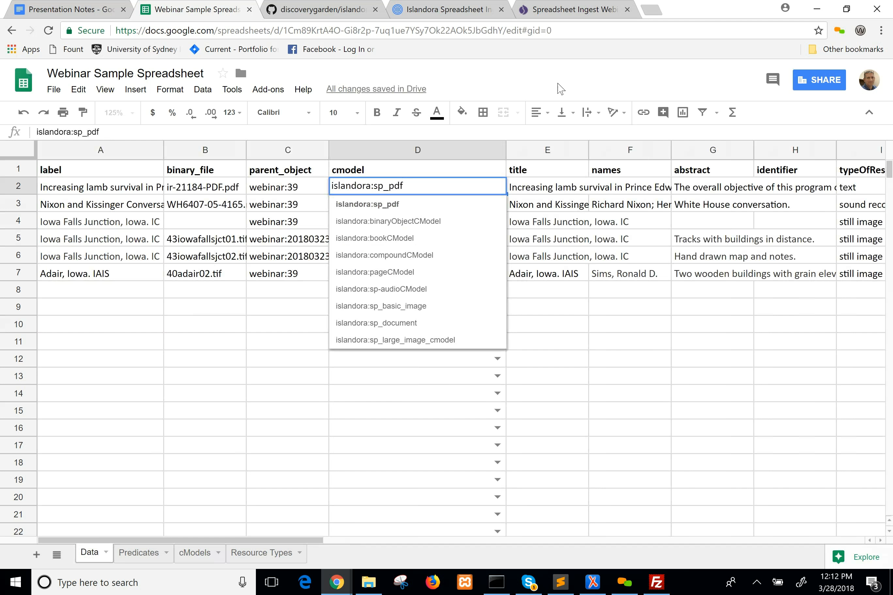
left_click(548, 67)
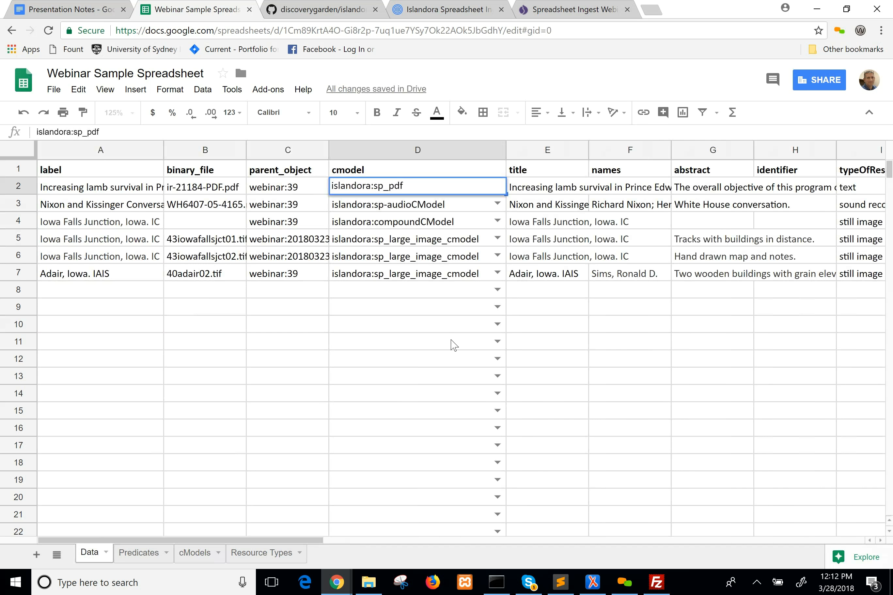
Try filling islandora:sp_large_image_cmodel from cell D7 down to row 17, and undo the fill.
left_click(440, 273)
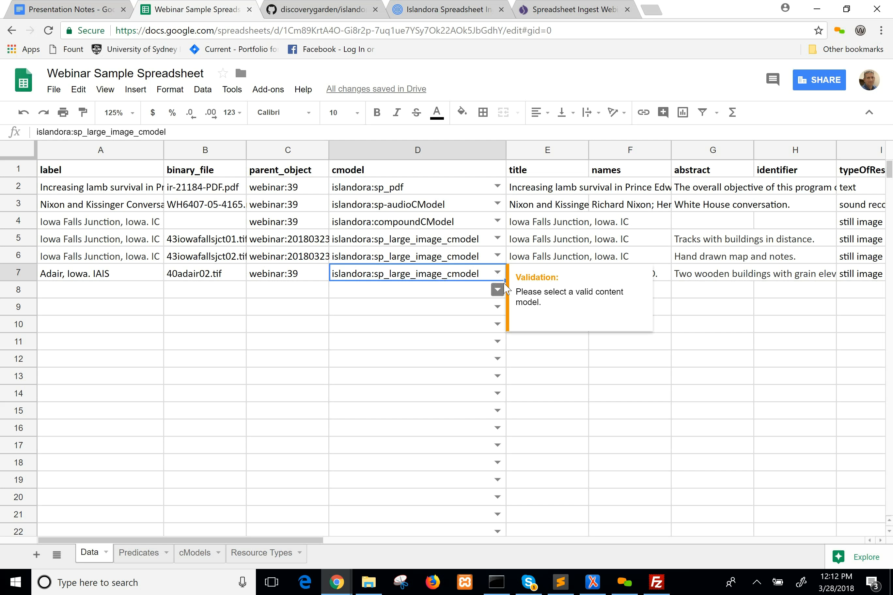
left_click_drag(506, 281, 499, 445)
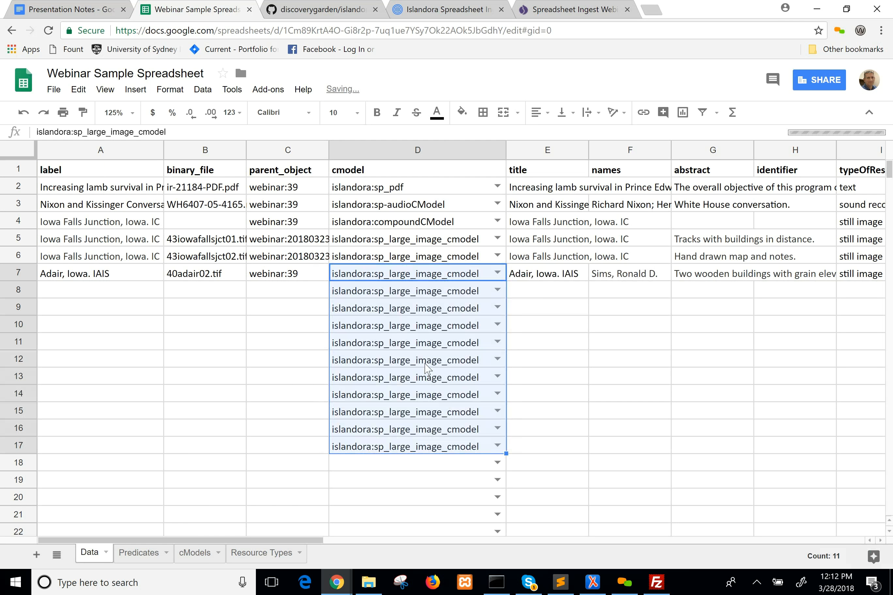
key("ctrl+z")
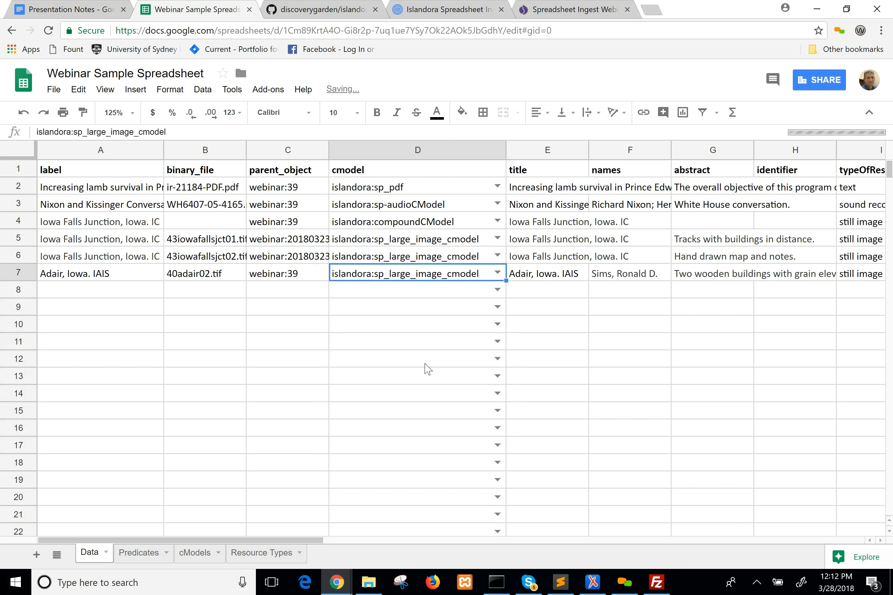
Widen the title column to fit its longest entry and go through the title, names, abstract and identifier headings.
left_click_drag(587, 148, 732, 161)
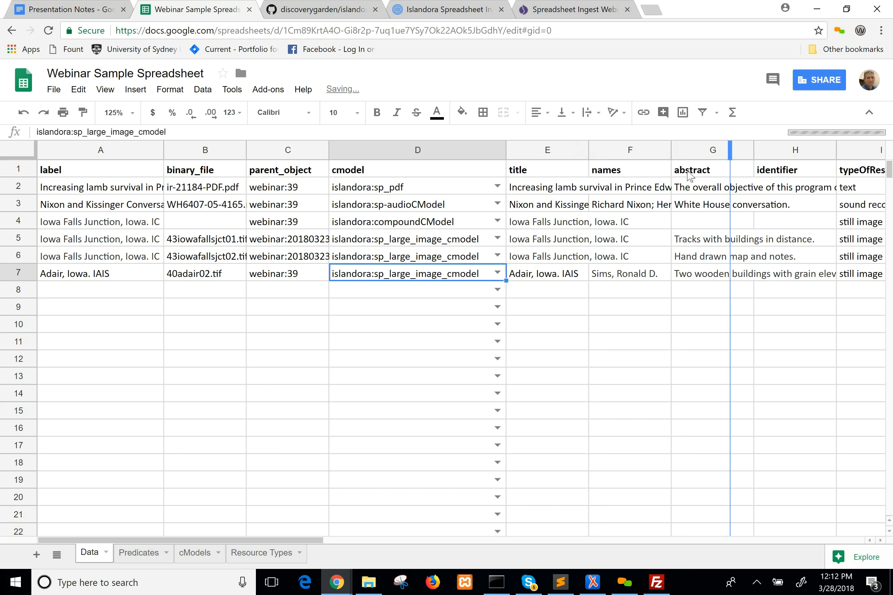
left_click(557, 175)
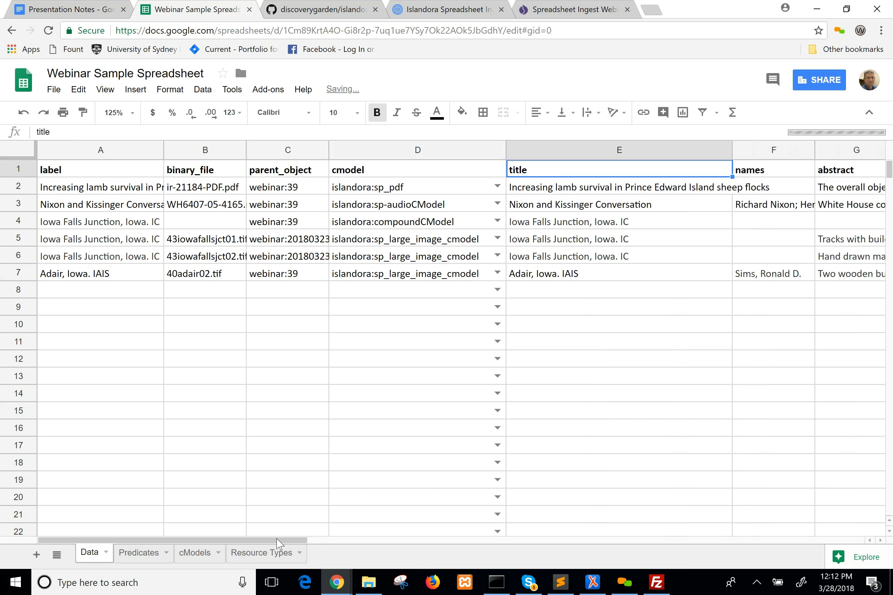
left_click_drag(277, 540, 434, 543)
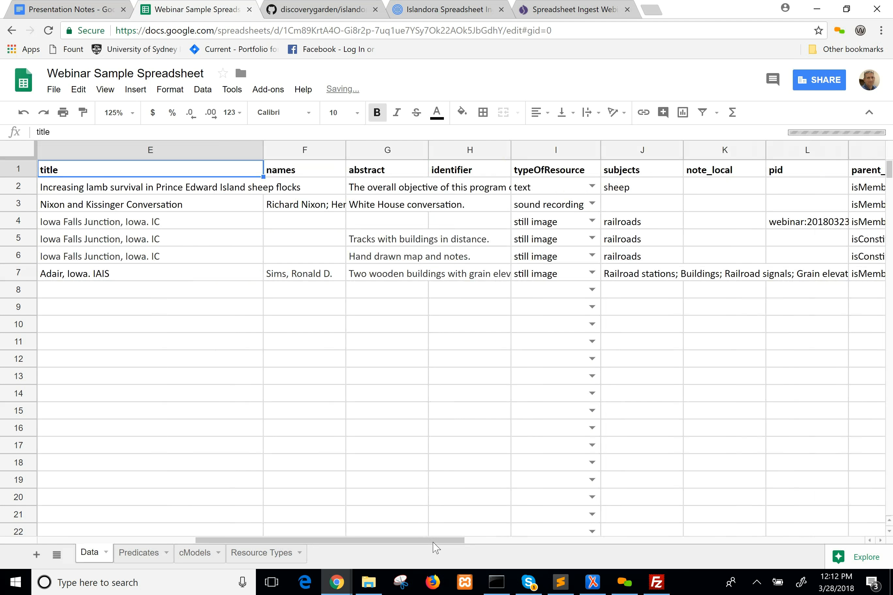
left_click(326, 176)
left_click(388, 174)
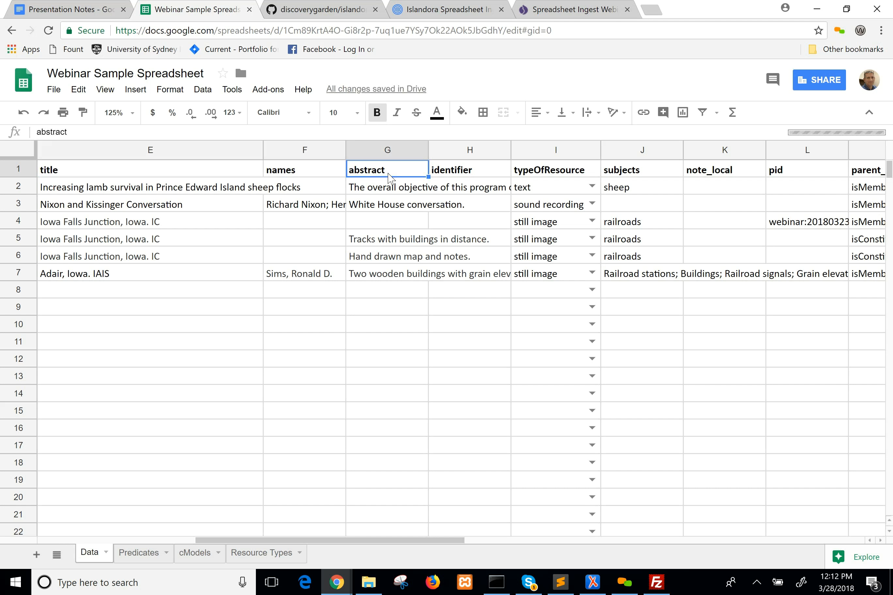
left_click(472, 176)
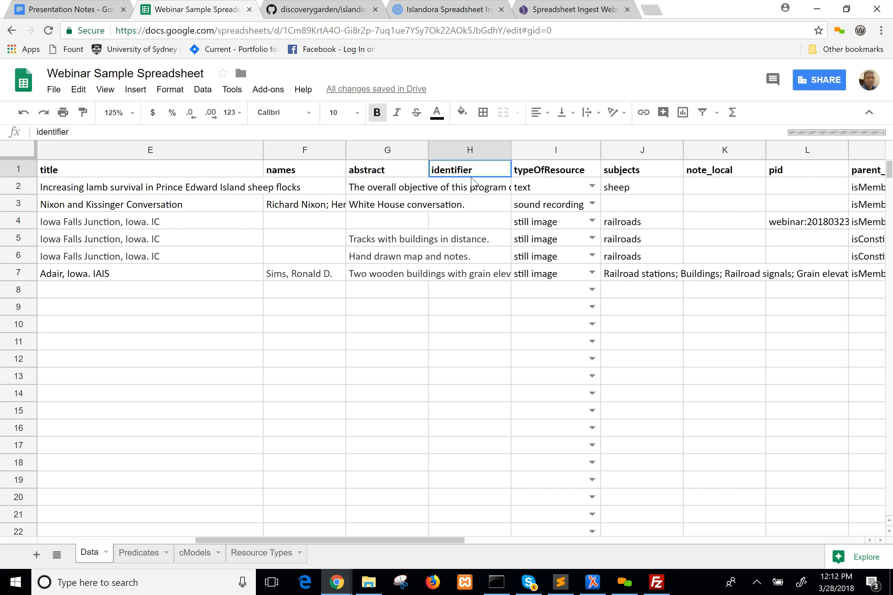
Review the allowed typeOfResource values on the Resource Types sheet and in the choices offered for row 2 of the Data sheet.
left_click(532, 178)
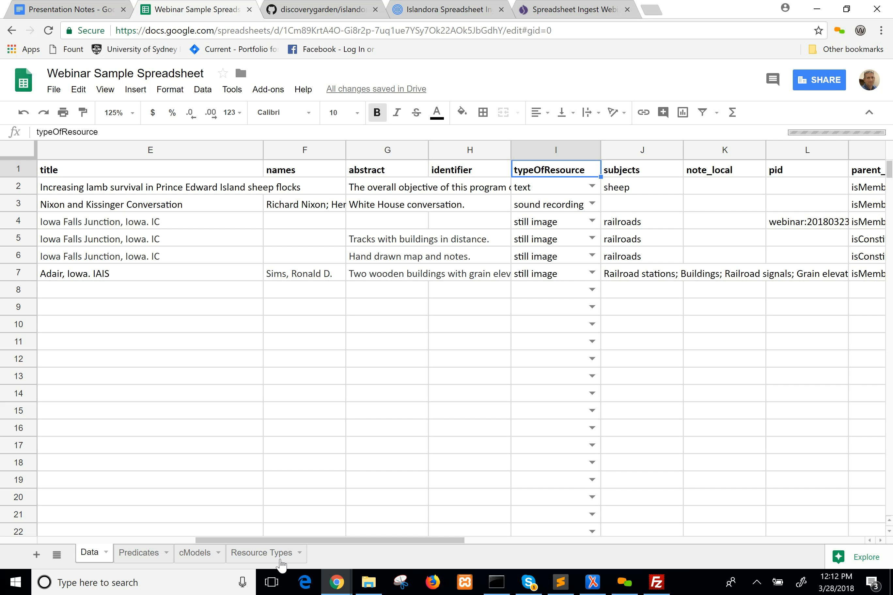
left_click(264, 558)
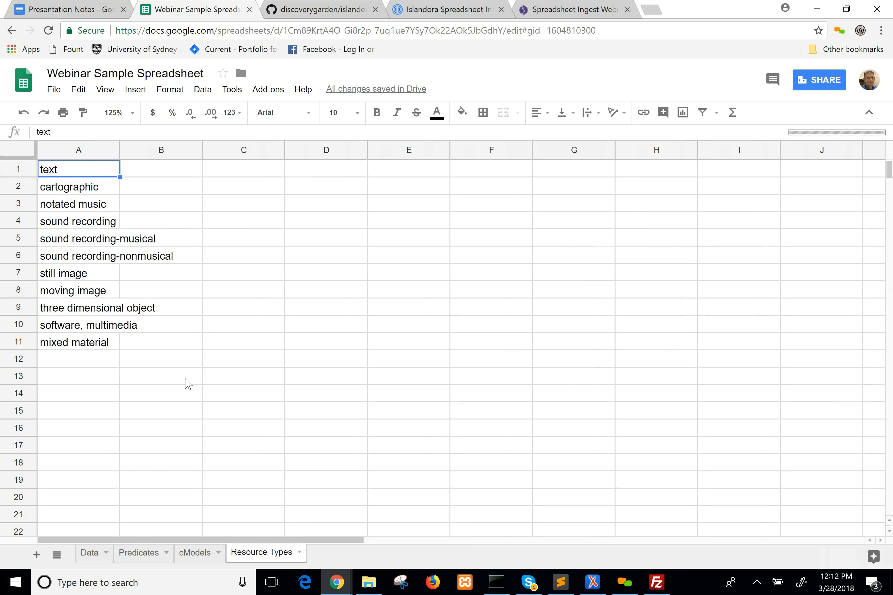
left_click(88, 562)
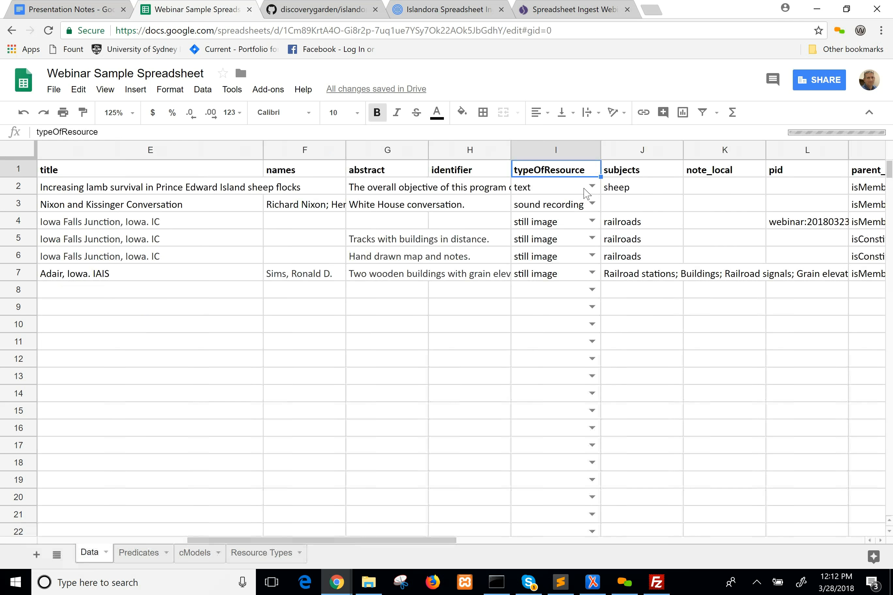
left_click(591, 187)
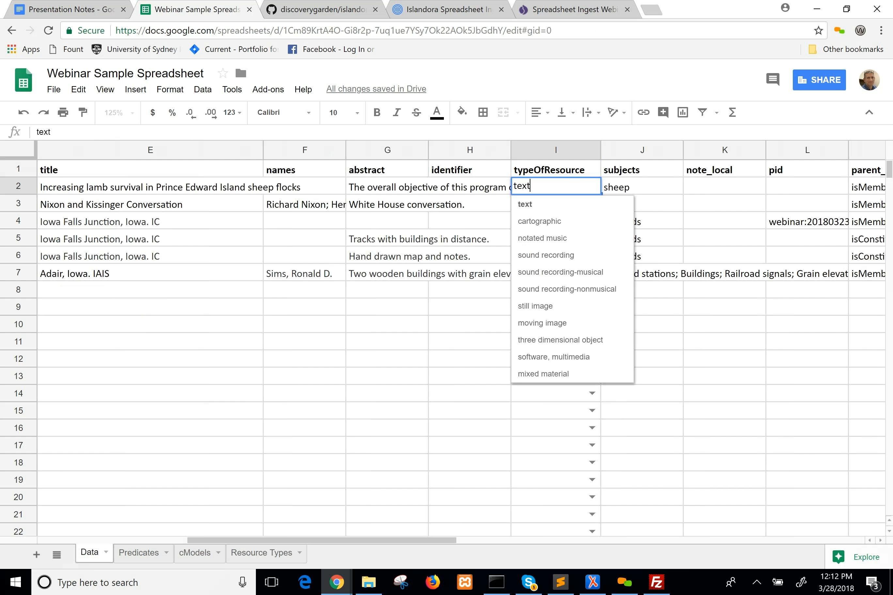
left_click(541, 81)
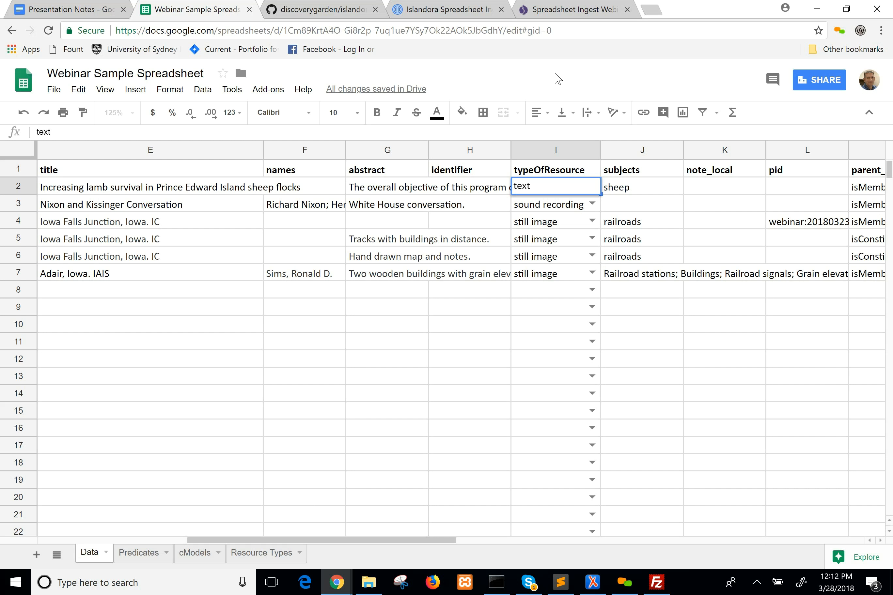
Examine the subjects column and highlight the semicolon-separated subject list of the Adair, Iowa row without changing it.
left_click(643, 191)
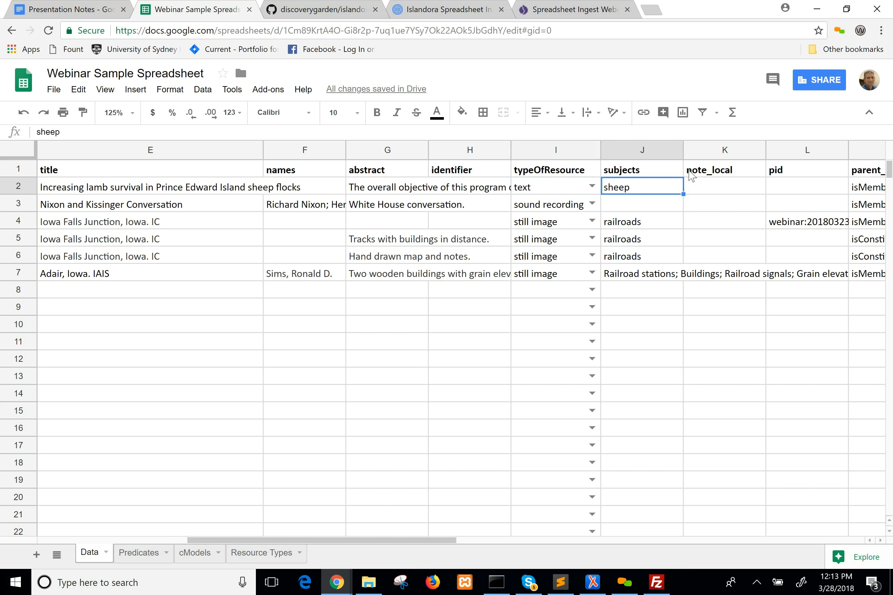
left_click(703, 175)
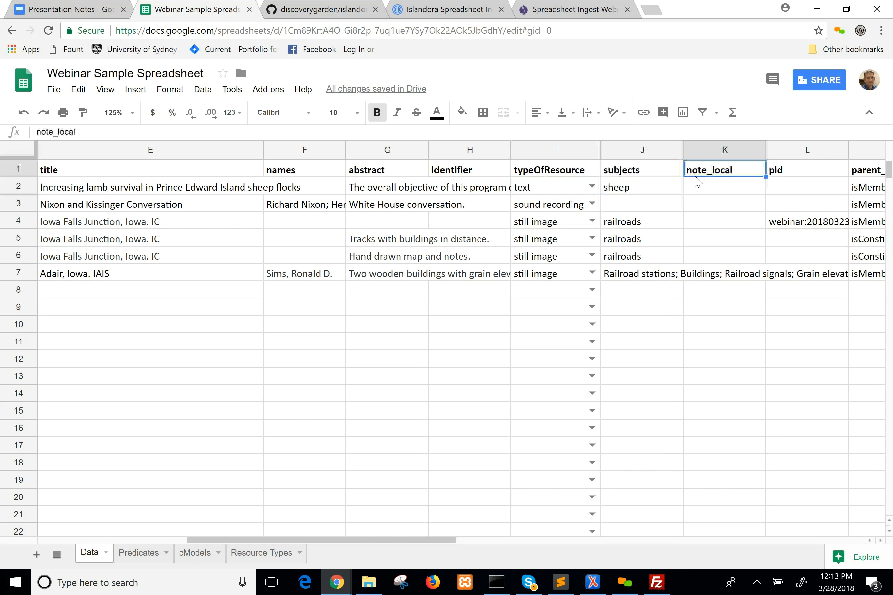
left_click(645, 174)
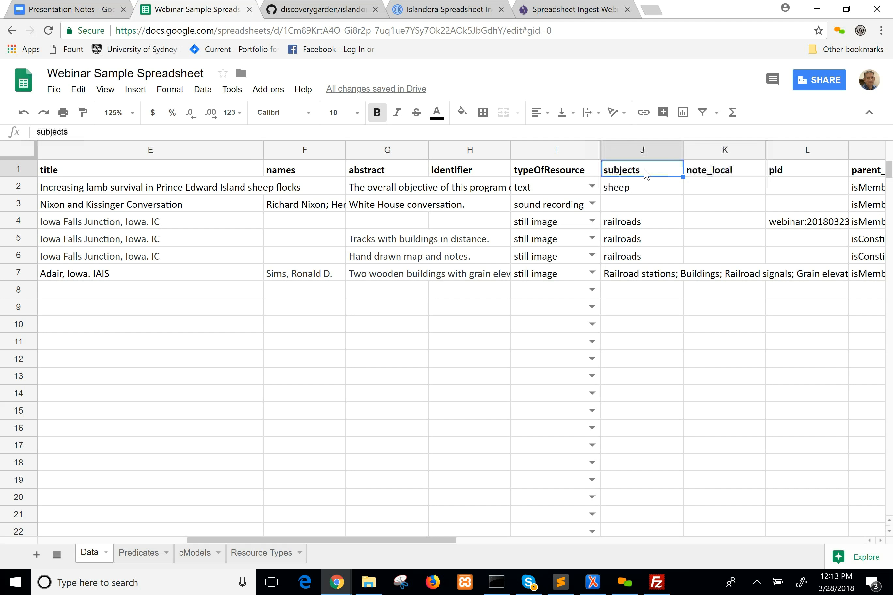
left_click(636, 279)
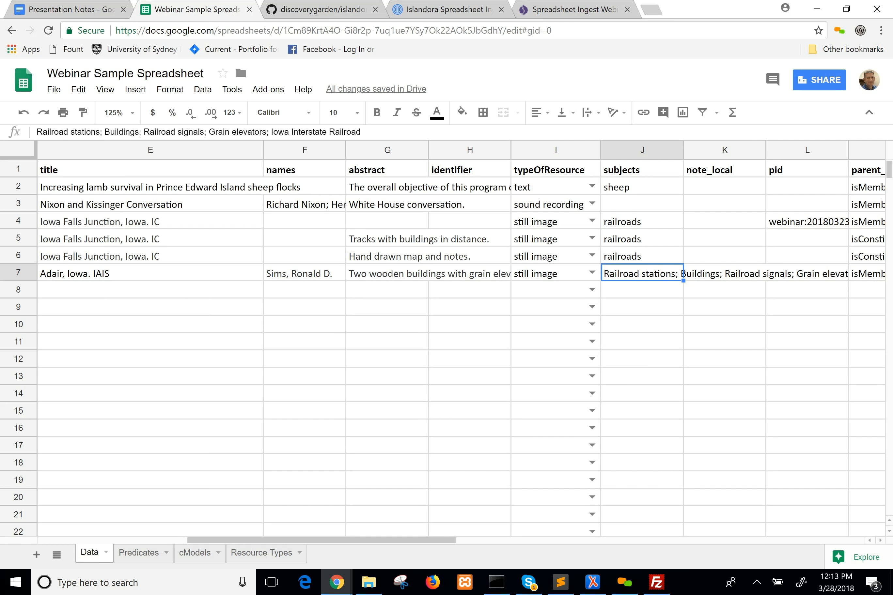
key("Return")
key("ctrl+shift+Left")
key("ctrl+shift+Left")
key("ctrl+shift+Left")
key("ctrl+shift+Left")
key("ctrl+shift+Left")
key("ctrl+shift+Left")
key("ctrl+shift+Left")
key("ctrl+shift+Left")
key("ctrl+shift+Left")
key("ctrl+shift+Left")
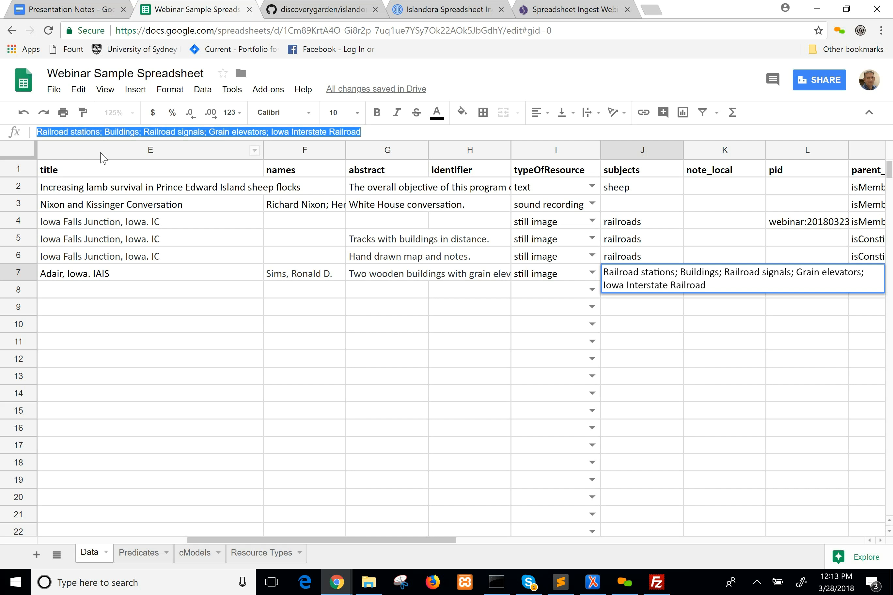
left_click(361, 132)
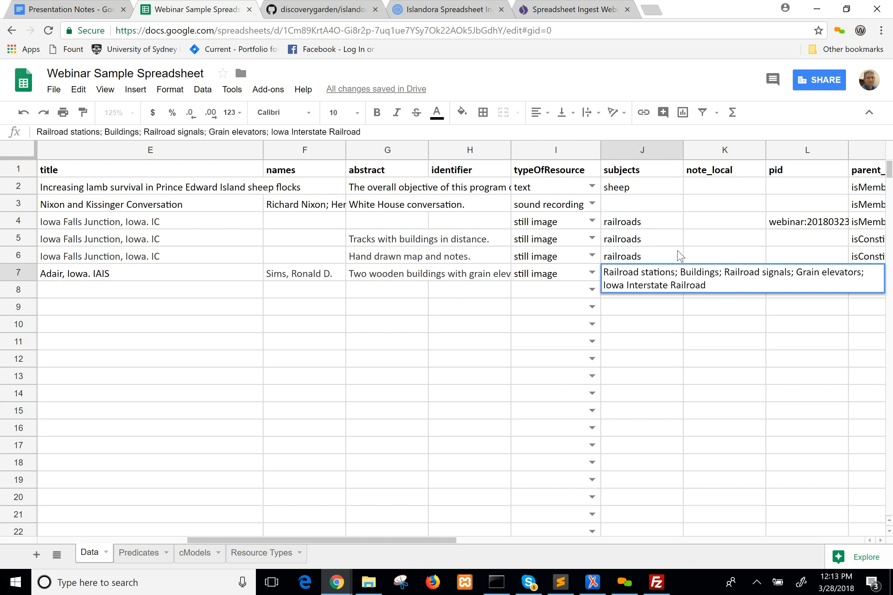
left_click(694, 259)
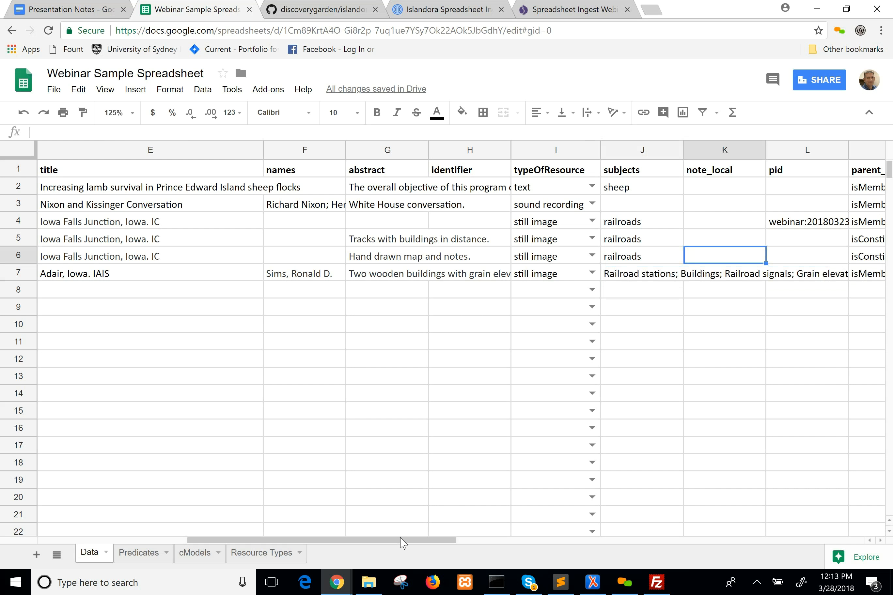
Look over the pid and parent_predicate columns at the end of the Data sheet.
left_click_drag(407, 543, 507, 542)
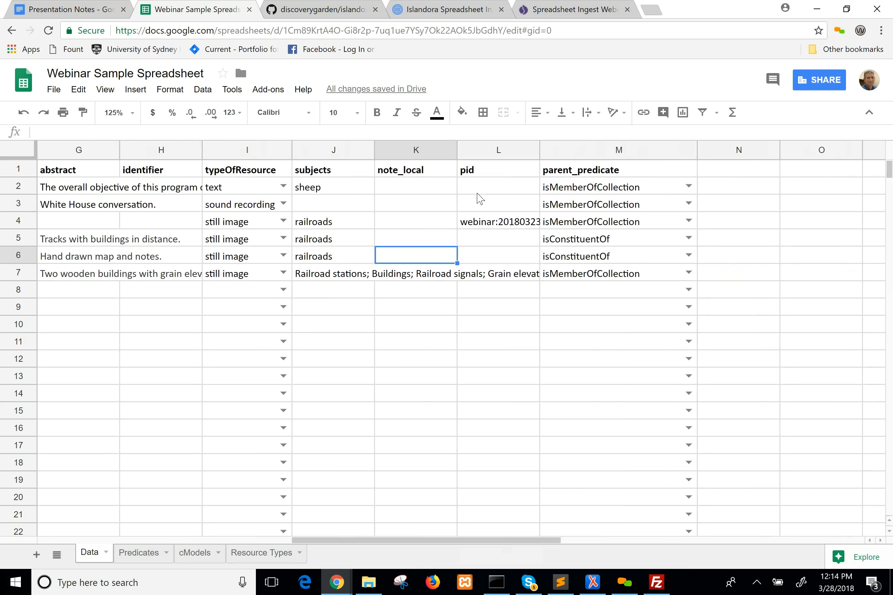
left_click(487, 177)
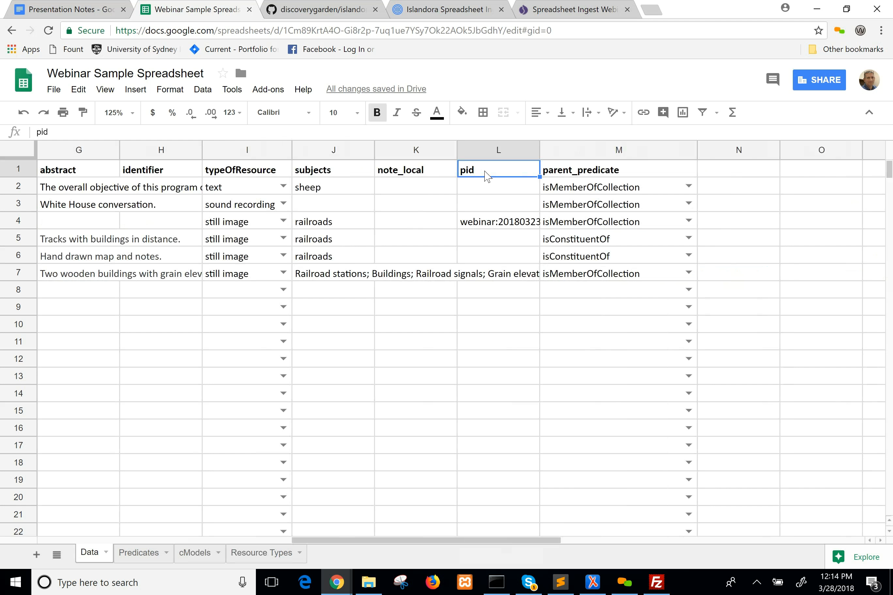
left_click(585, 176)
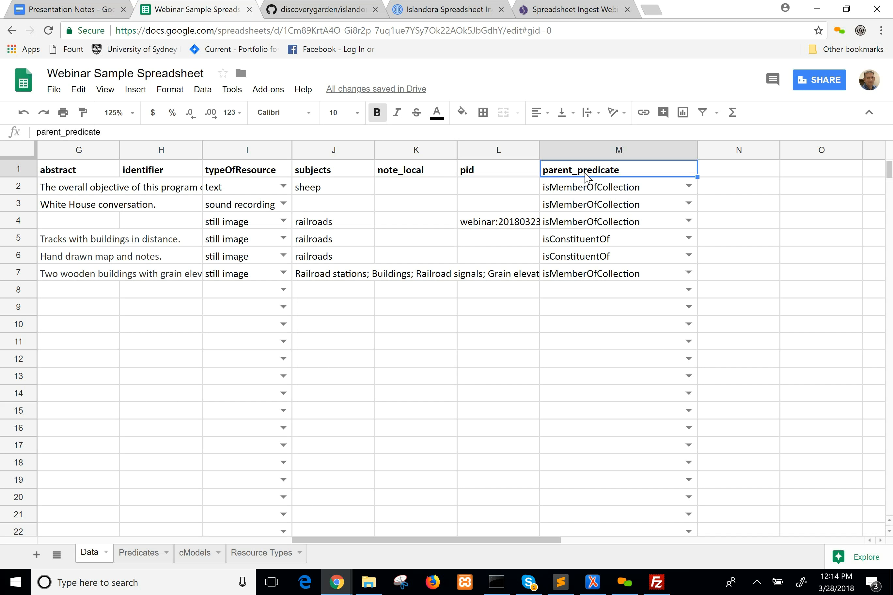
left_click(487, 179)
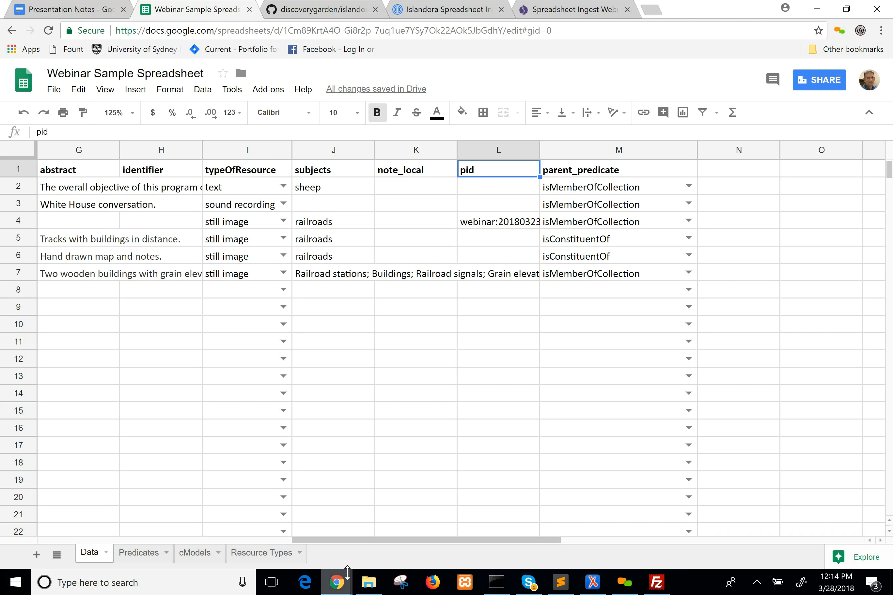
Check the cmodel column against the pid column and inspect the pid cells of the compound object in row 4 and its child in row 5.
left_click_drag(364, 543, 215, 539)
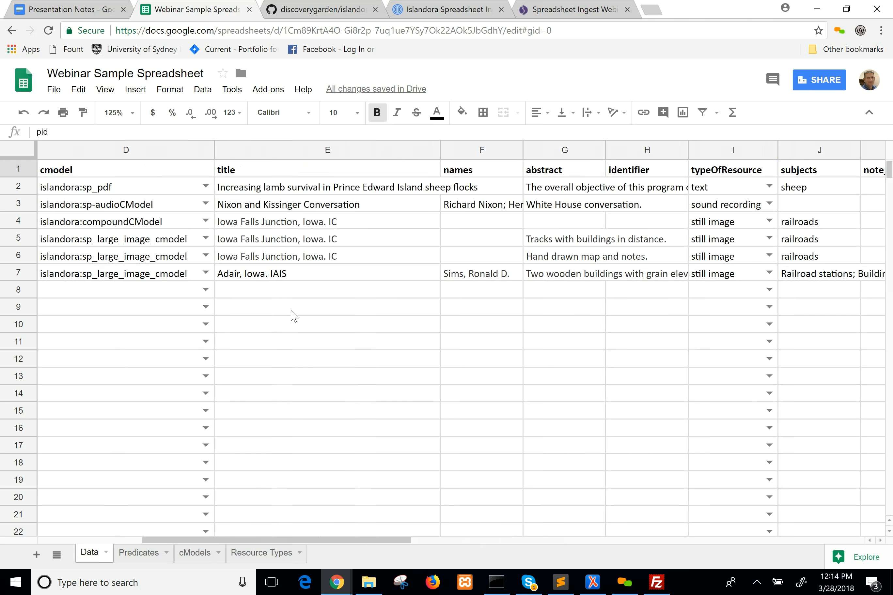
left_click_drag(332, 538, 496, 542)
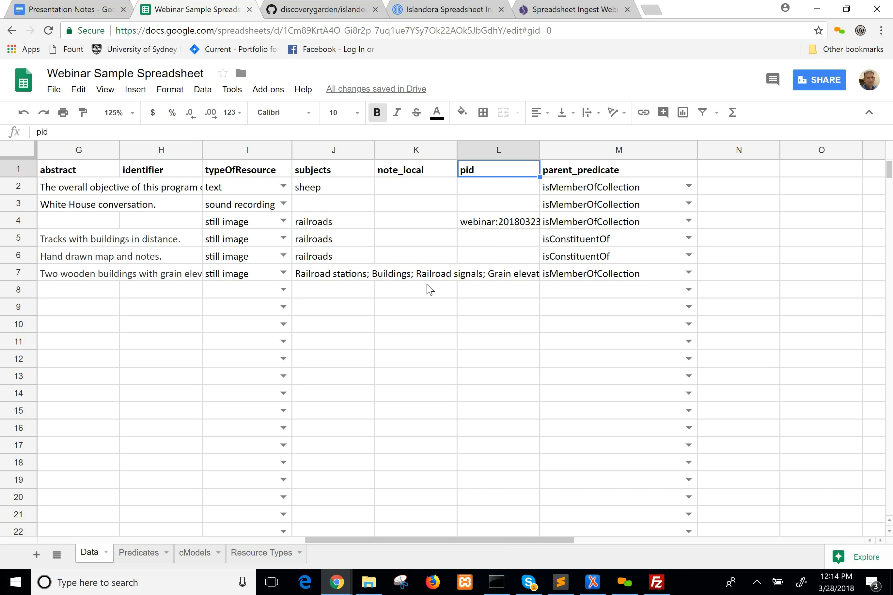
left_click(479, 224)
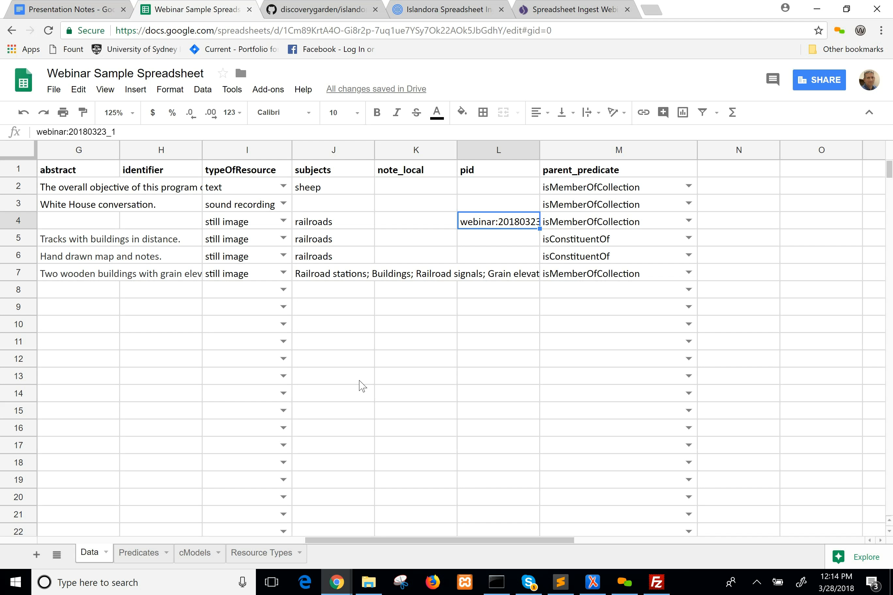
left_click(494, 245)
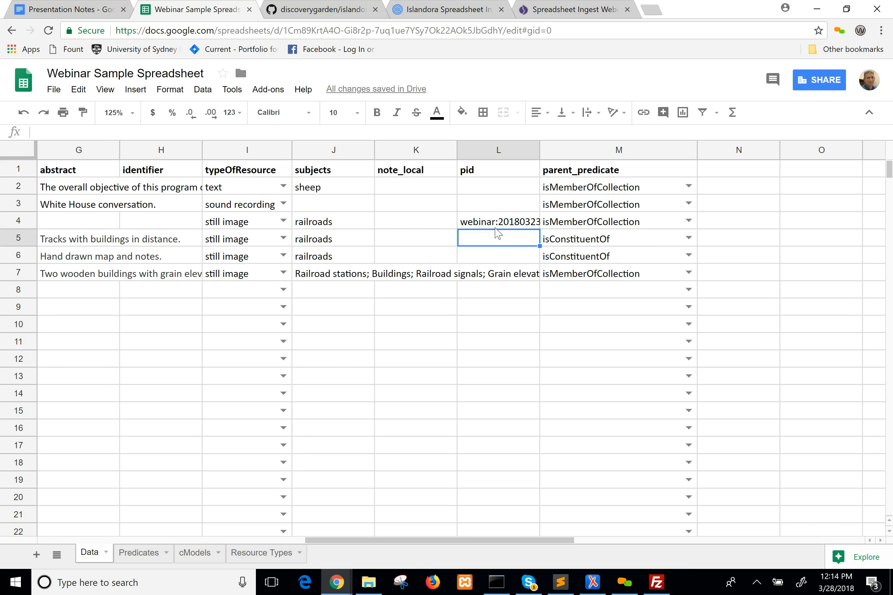
left_click(495, 226)
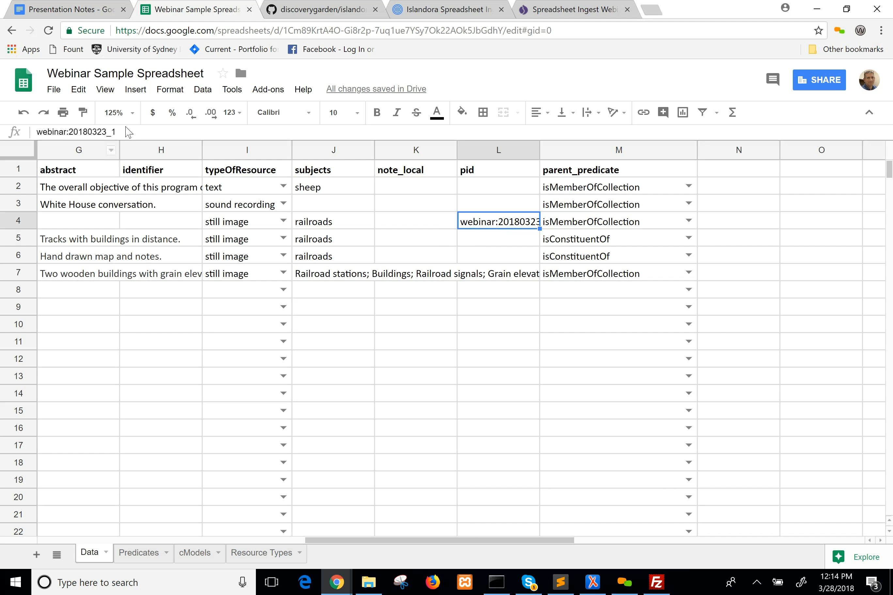
Inspect the full pid value of the compound object in row 4 without editing it.
left_click(146, 132)
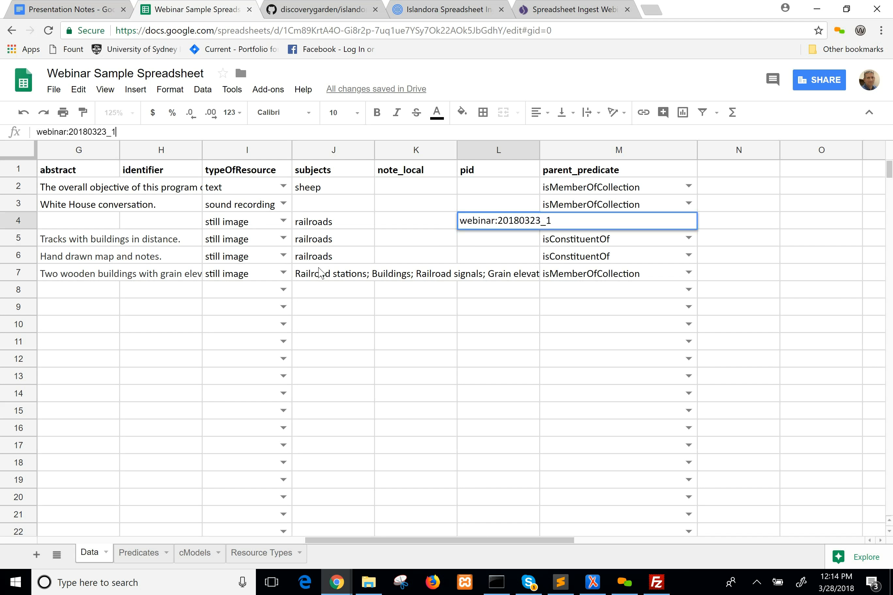
left_click(54, 132)
key("Return")
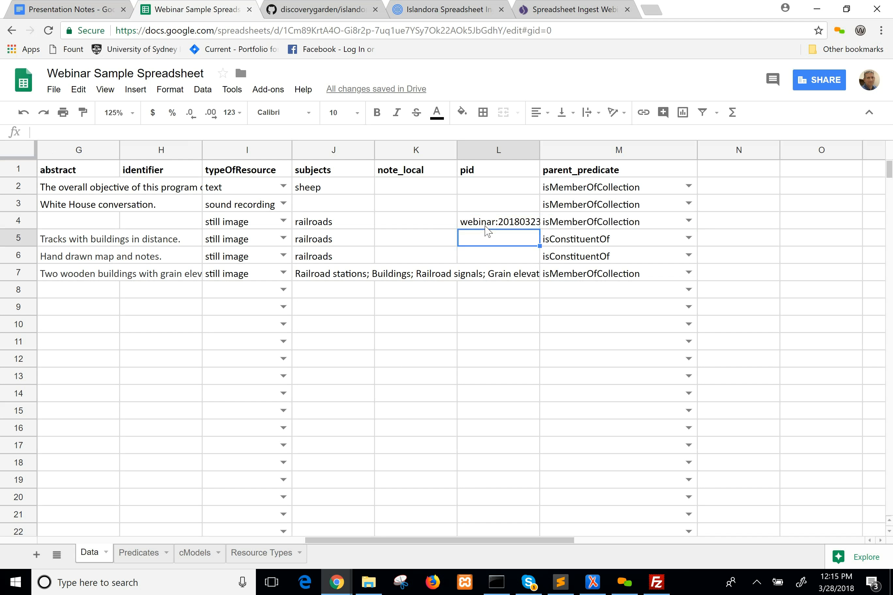
left_click(485, 224)
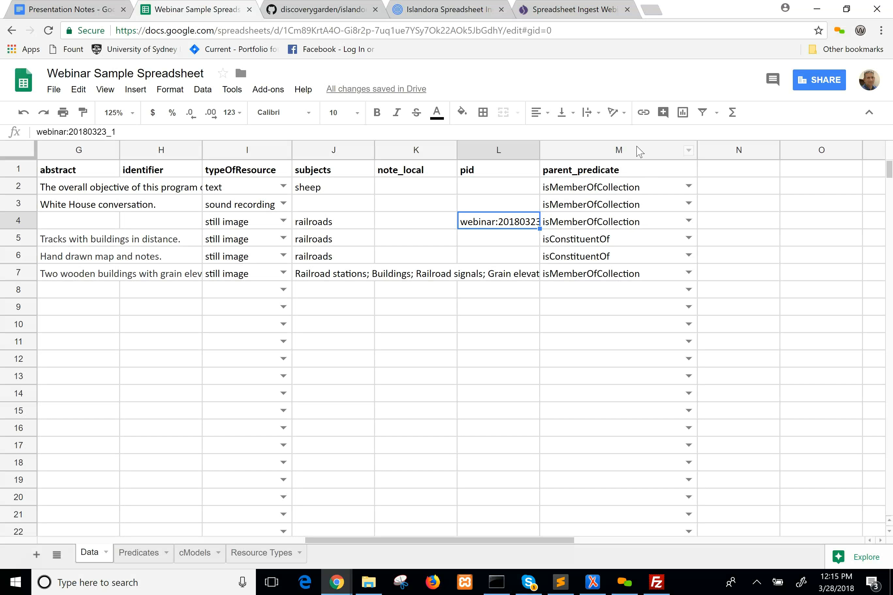
Compare the parent_predicate column with the parent_object of row 2, and review the predicate choices offered for row 2.
left_click(637, 149)
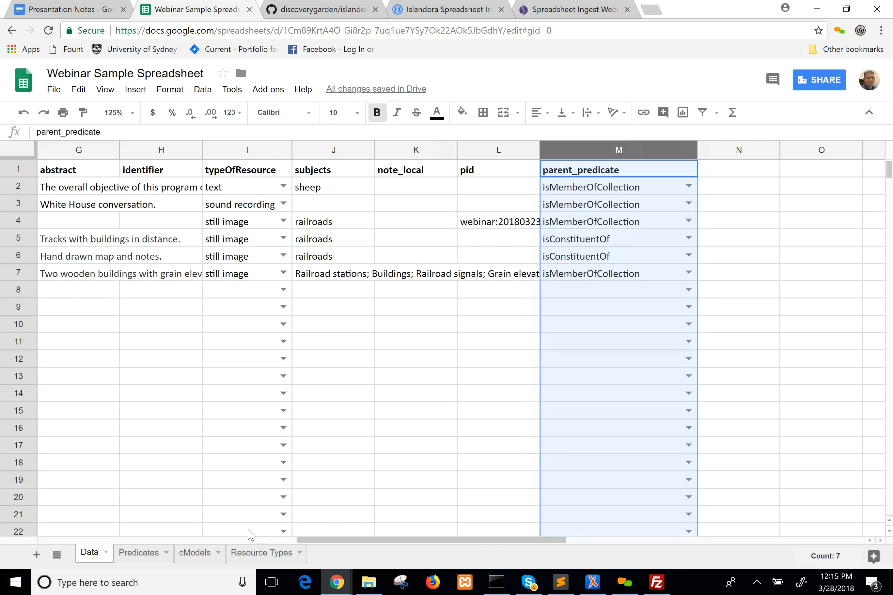
scroll(143, 524, "left", 5)
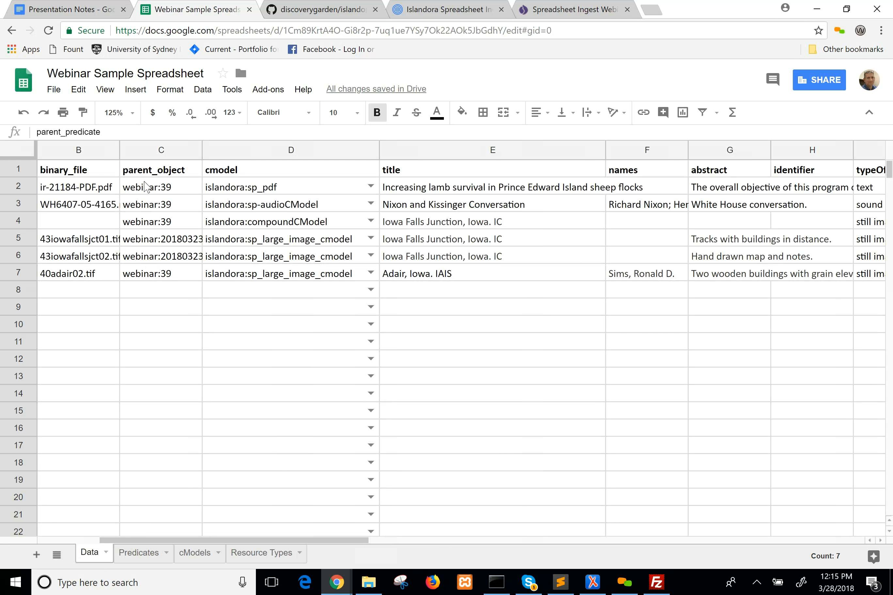
left_click(146, 187)
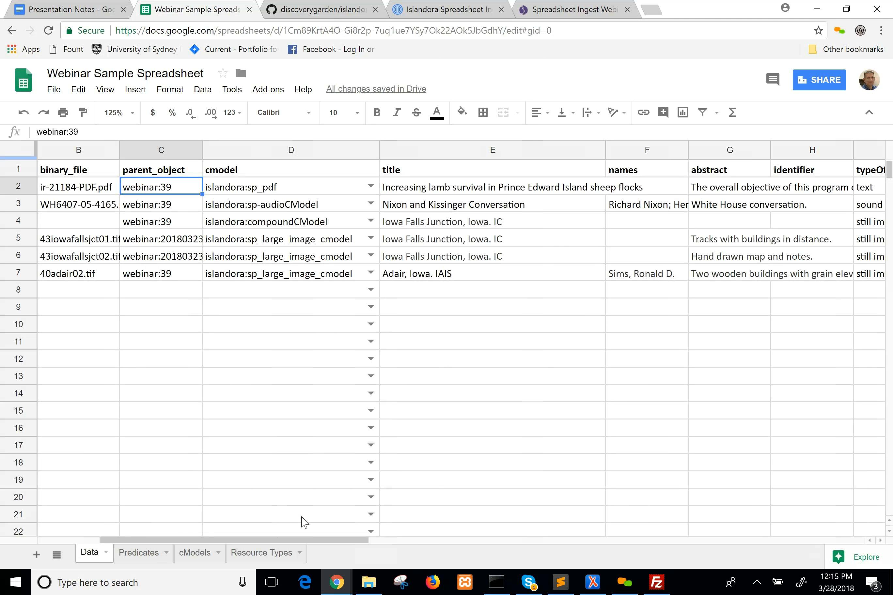
left_click_drag(315, 541, 544, 541)
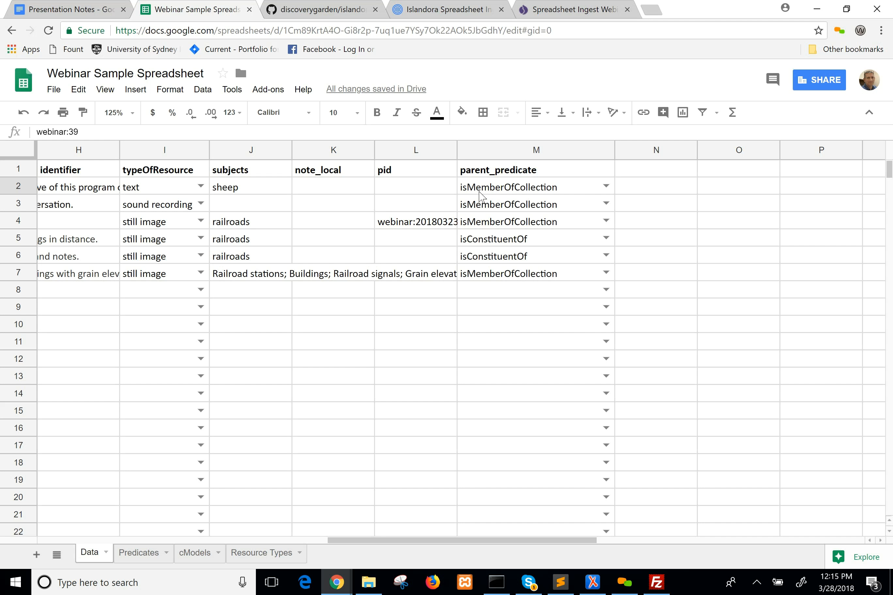
left_click(481, 196)
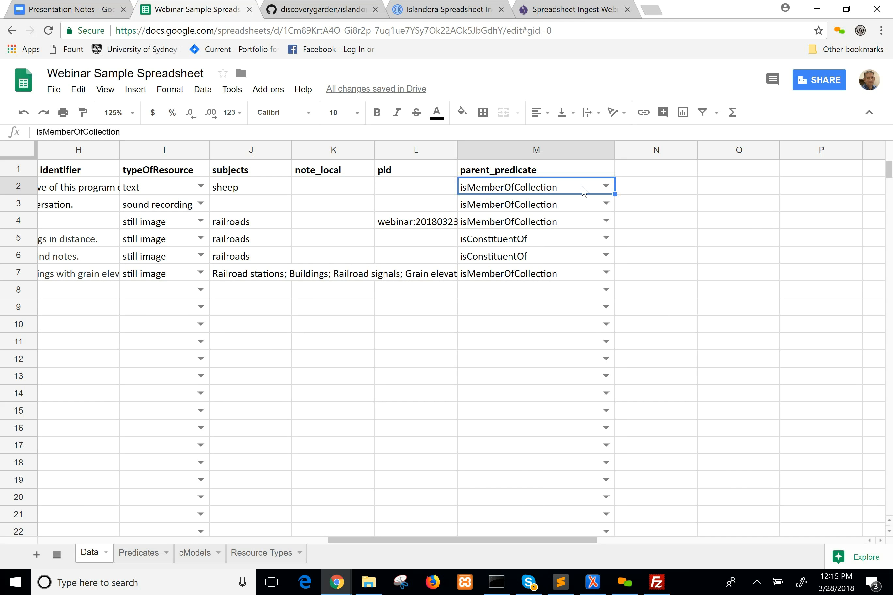
left_click(607, 187)
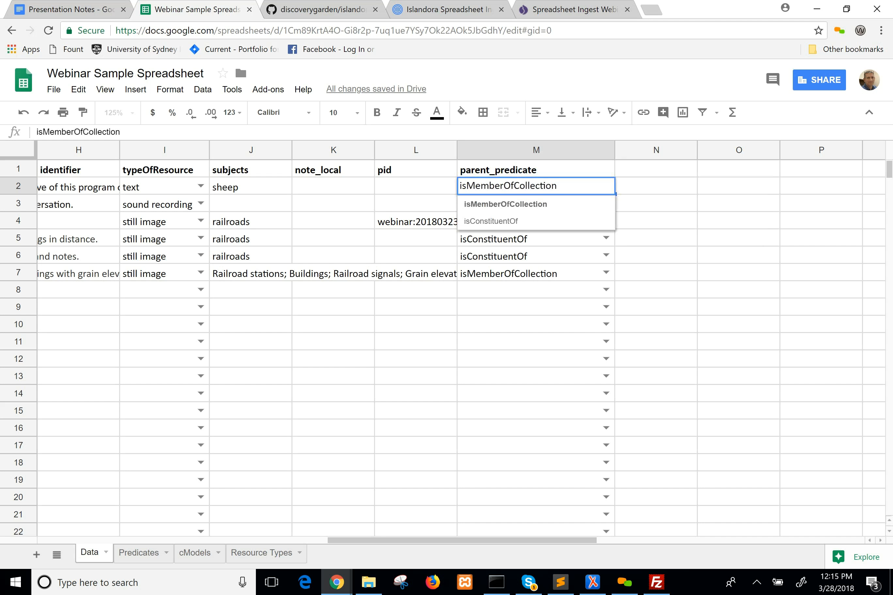
key("Escape")
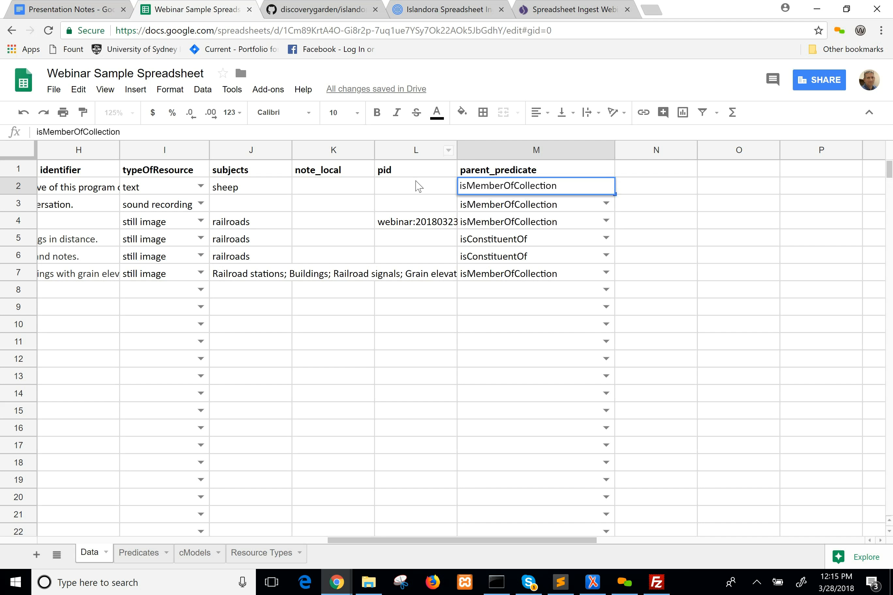
left_click(494, 212)
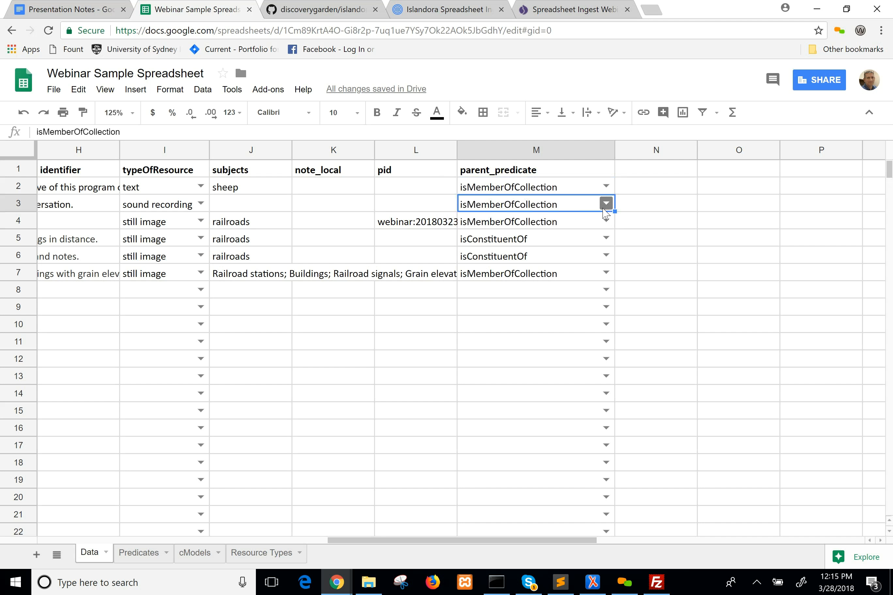
mouse_move(606, 211)
Check the compound object's pid and parent_predicate in row 4 against its children, and review the predicate choices for row 5.
left_click(415, 226)
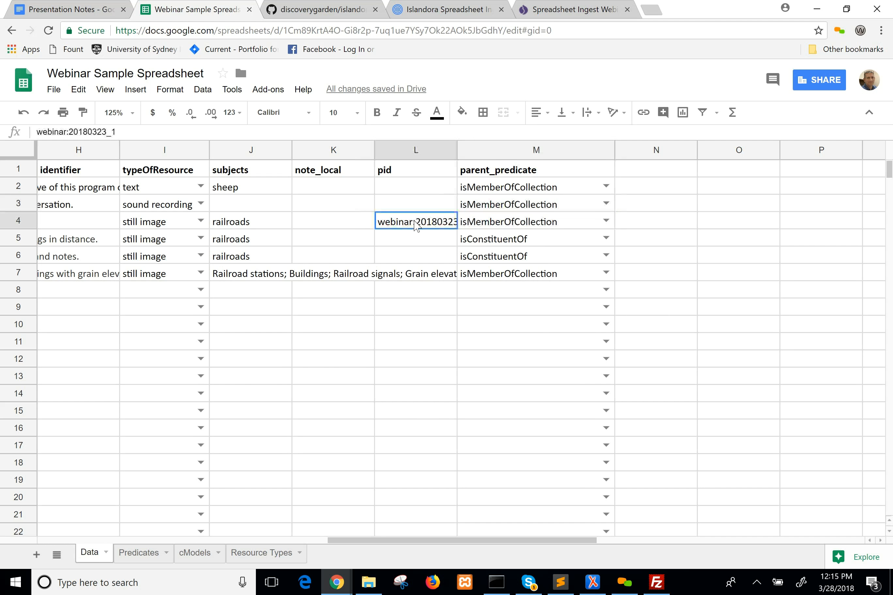
left_click(478, 261, "shift")
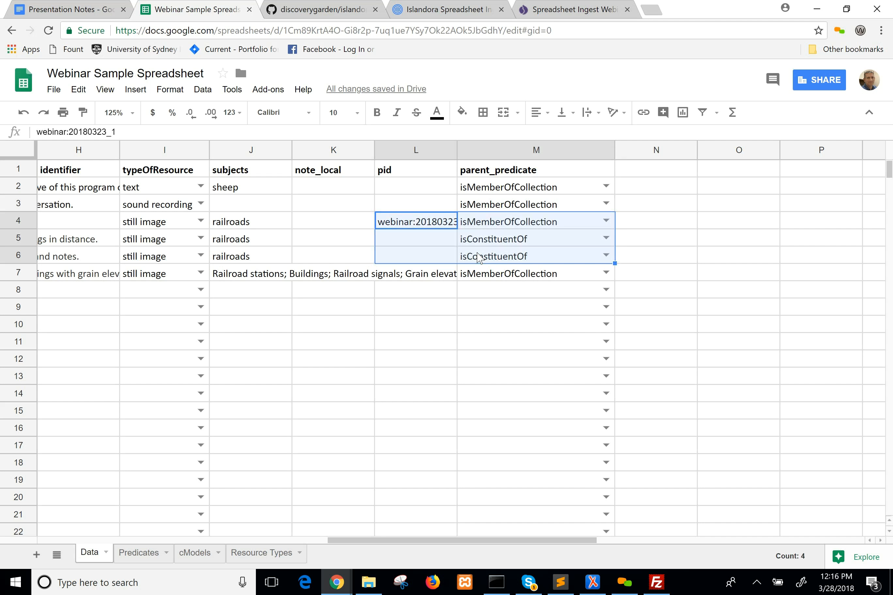
left_click(357, 226)
left_click(559, 227)
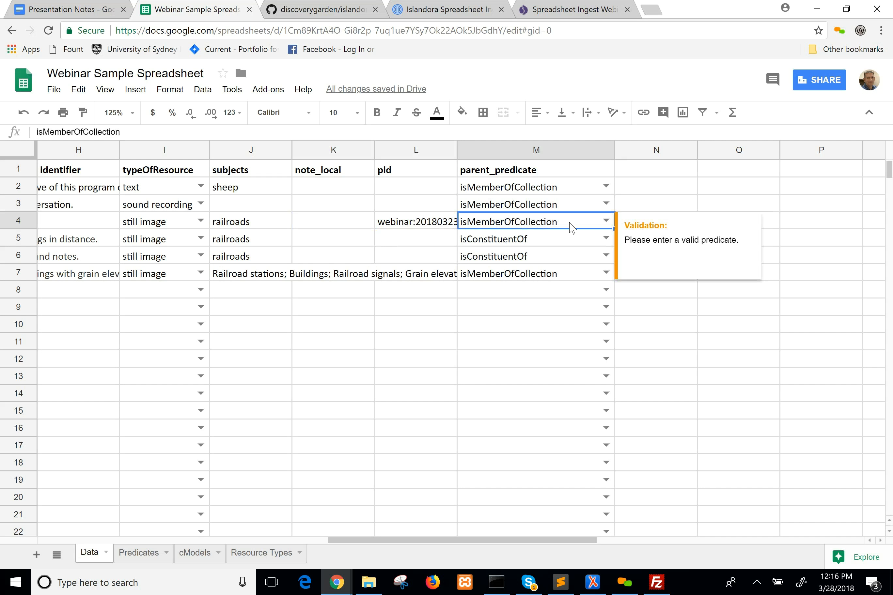
left_click(562, 241)
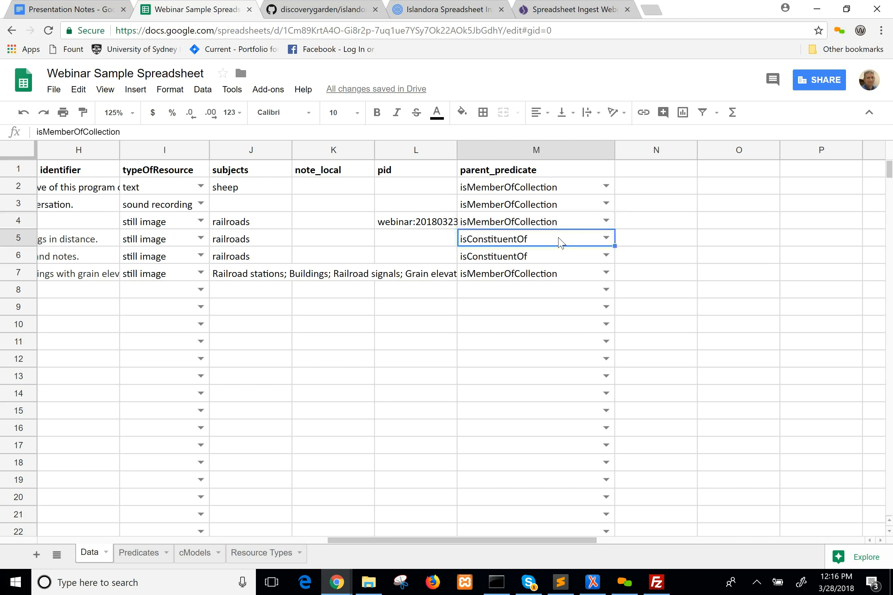
left_click(606, 239)
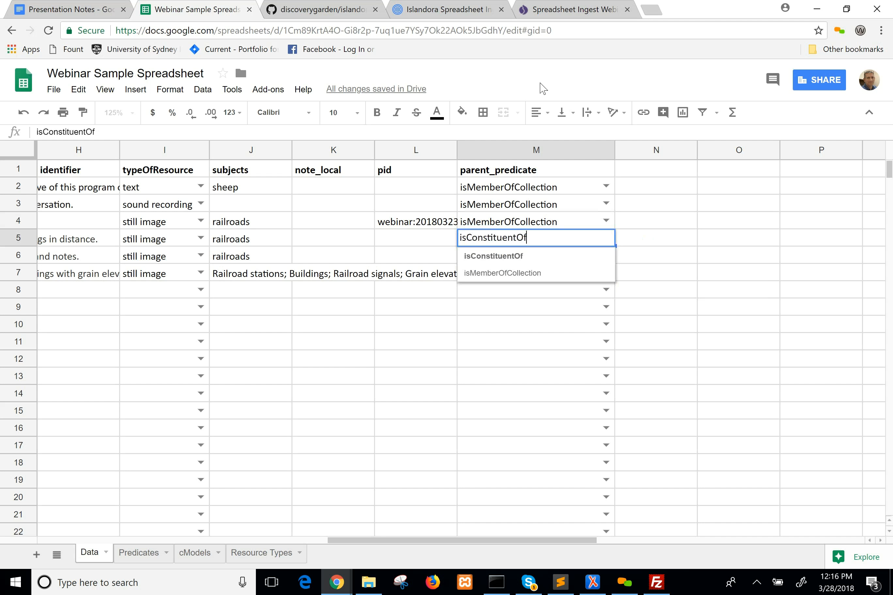
left_click(540, 83)
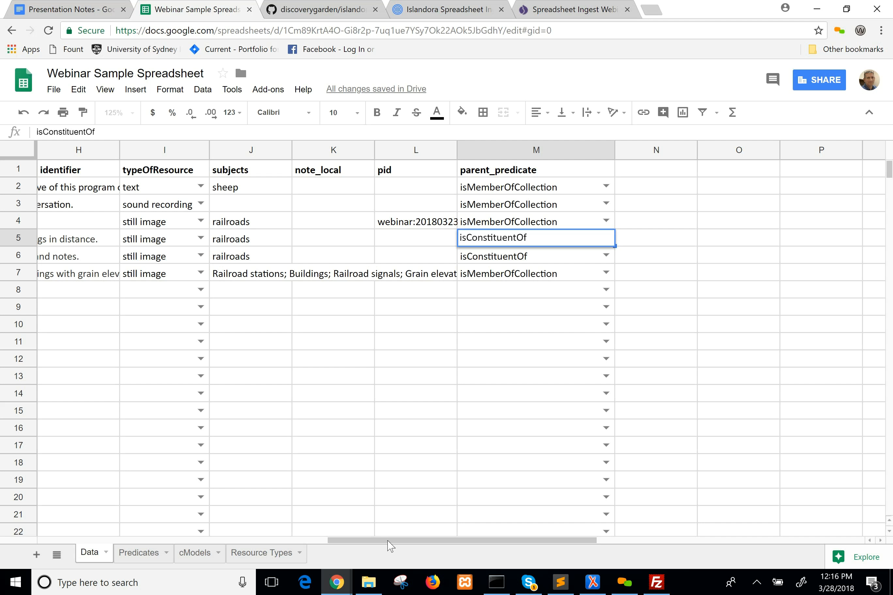
Return to the first columns of the Data sheet and go over the title cells of rows 2 to 4.
mouse_move(375, 547)
left_mouse_down()
mouse_move(99, 548)
mouse_move(362, 546)
left_mouse_up()
left_click(241, 546)
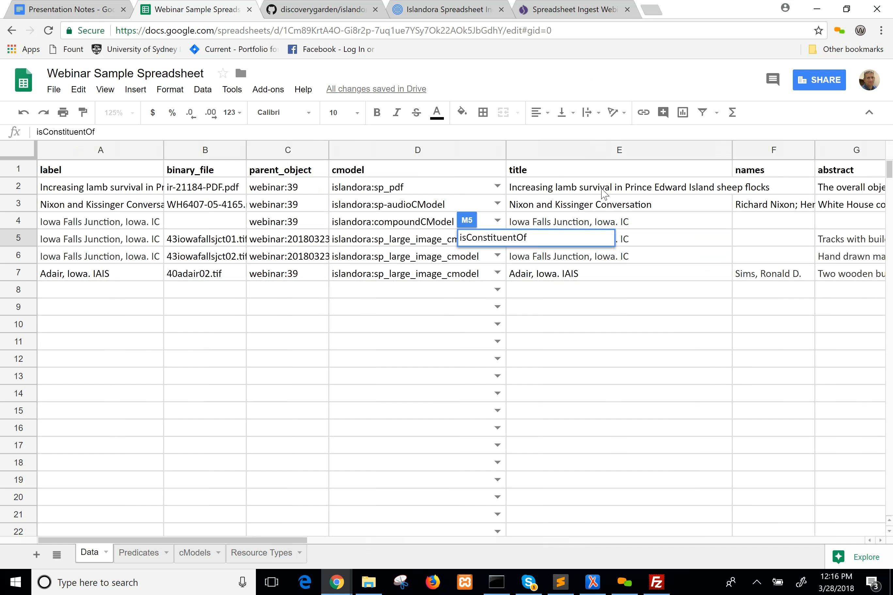
left_click(603, 191)
left_click(600, 206)
left_click(596, 225)
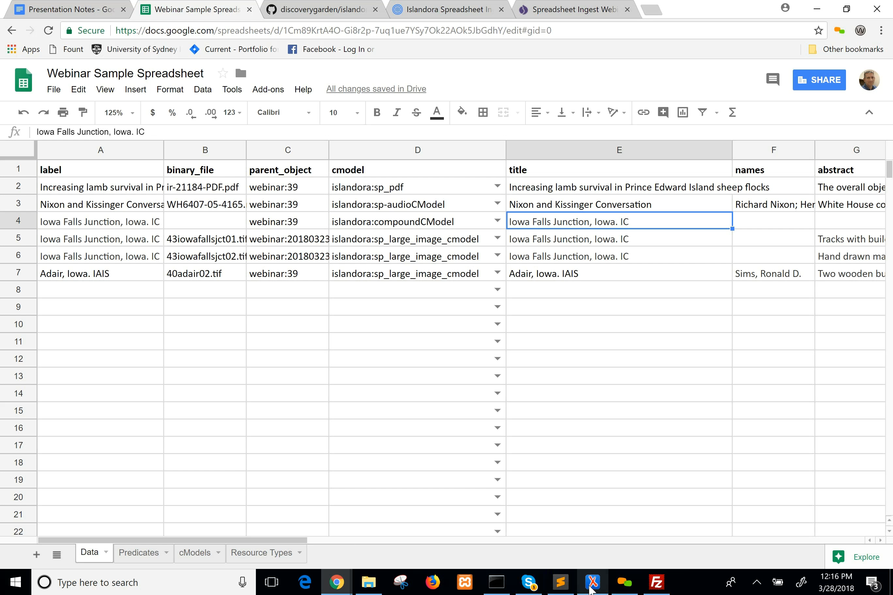
Switch to oXygen XML Editor and examine the first titleInfo element and the local identifier in mods-template-unr.xml.
left_click(592, 588)
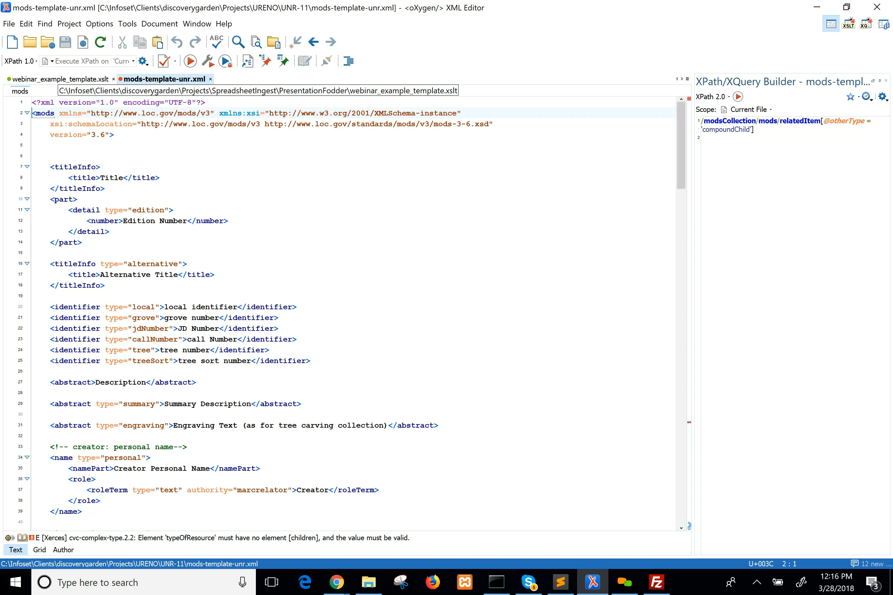
key("ctrl+plus")
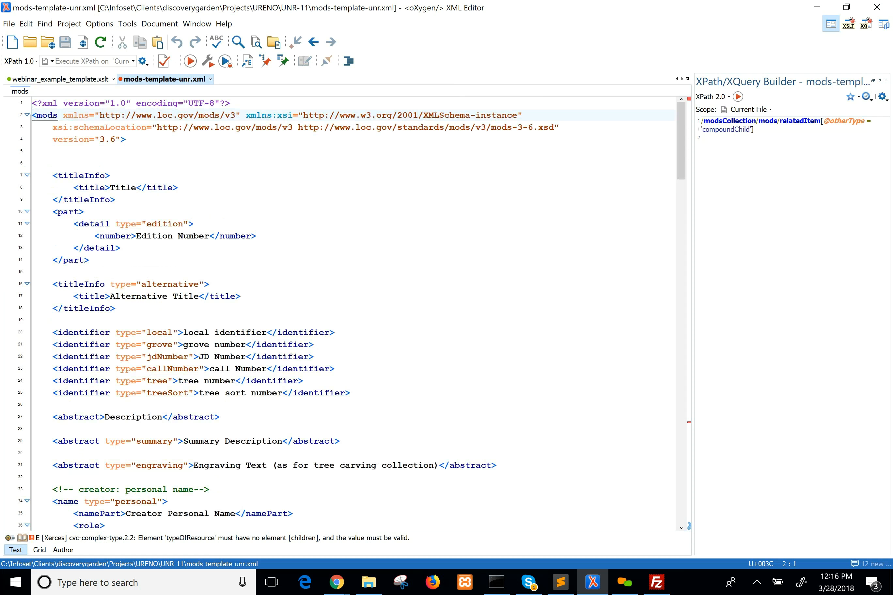
key("ctrl+plus")
left_click(197, 195)
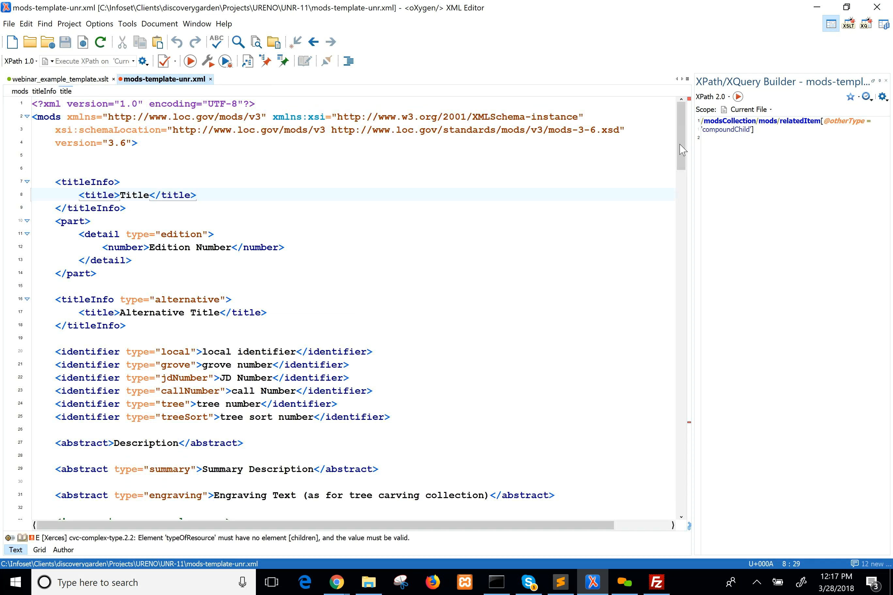
scroll(690, 159, "down", 1)
scroll(691, 158, "down", 2)
scroll(691, 154, "up", 3)
left_click_drag(127, 209, 32, 182)
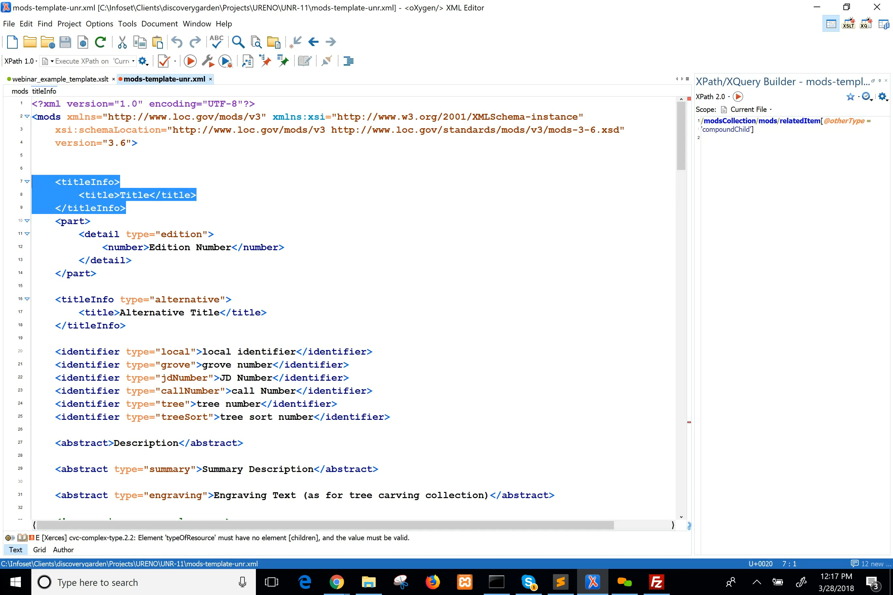
left_click(96, 196)
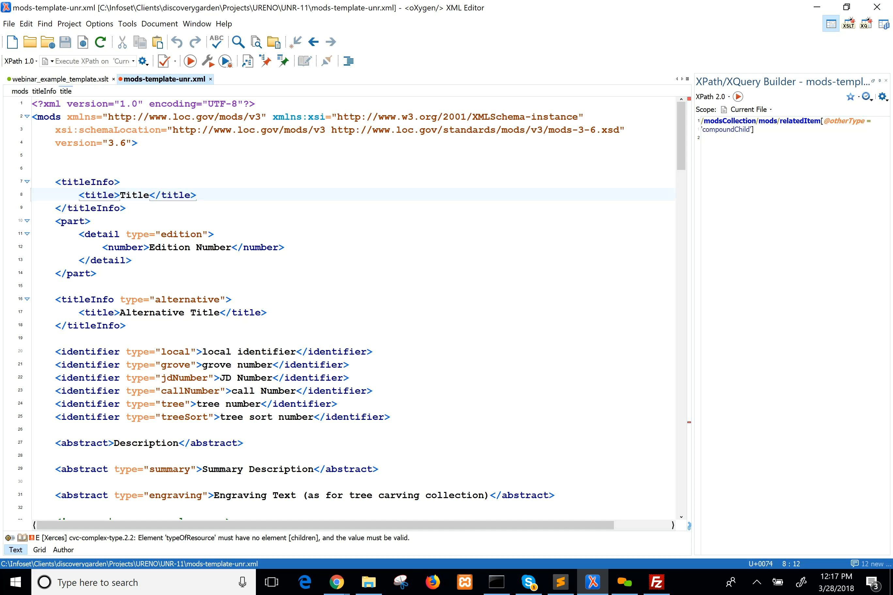
left_click(203, 352)
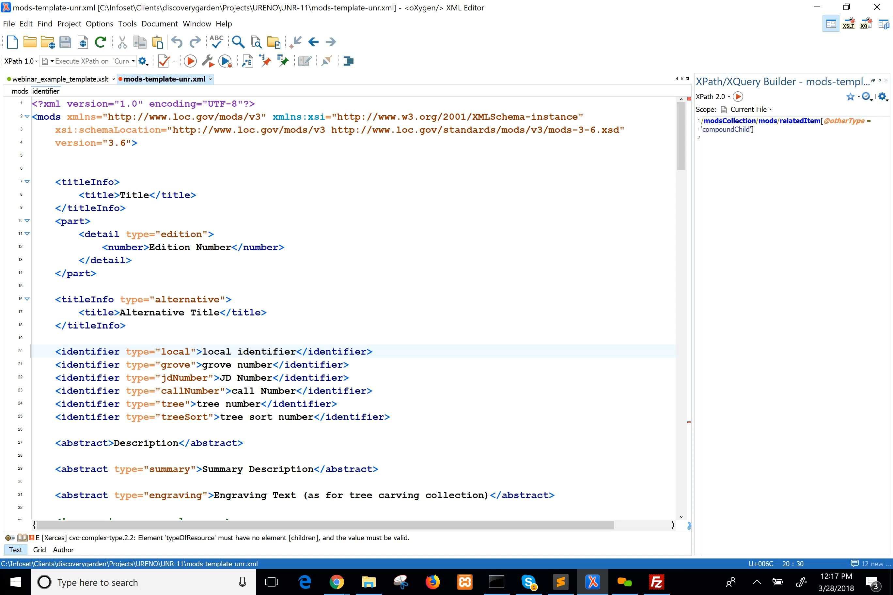
Bring up webinar_example_template.xslt at a larger text size and look over its xsl:stylesheet declaration and title parameter.
left_click(69, 79)
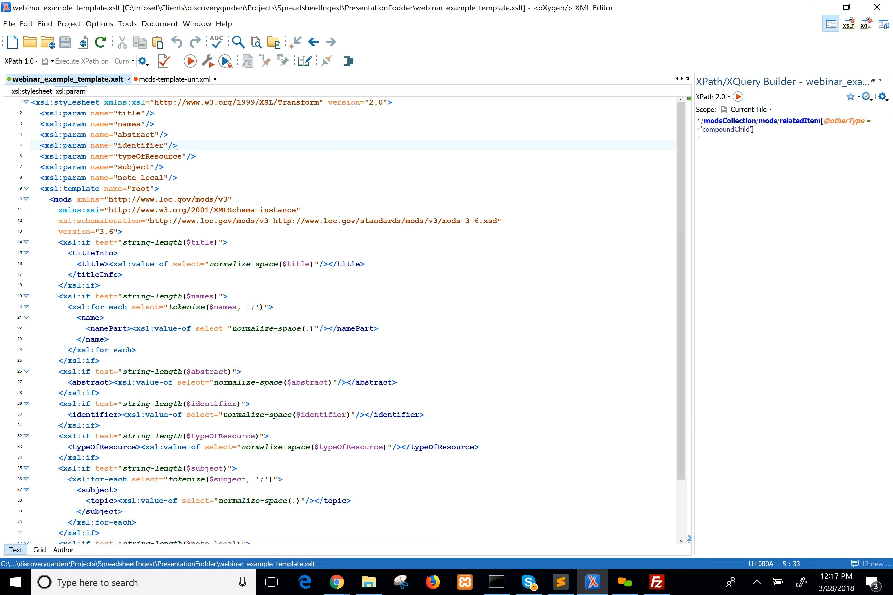
key("ctrl+equal")
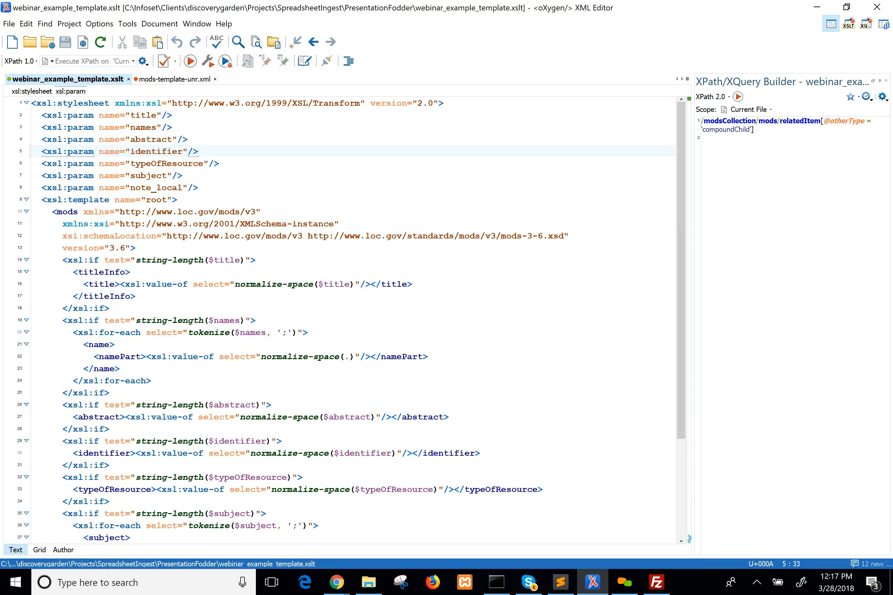
key("ctrl+equal")
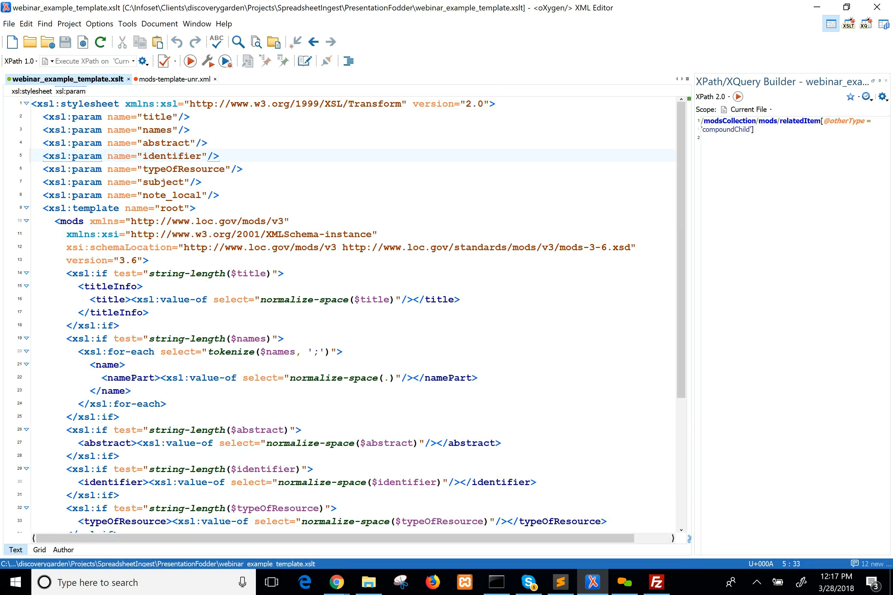
left_click_drag(680, 333, 700, 253)
left_click(496, 104)
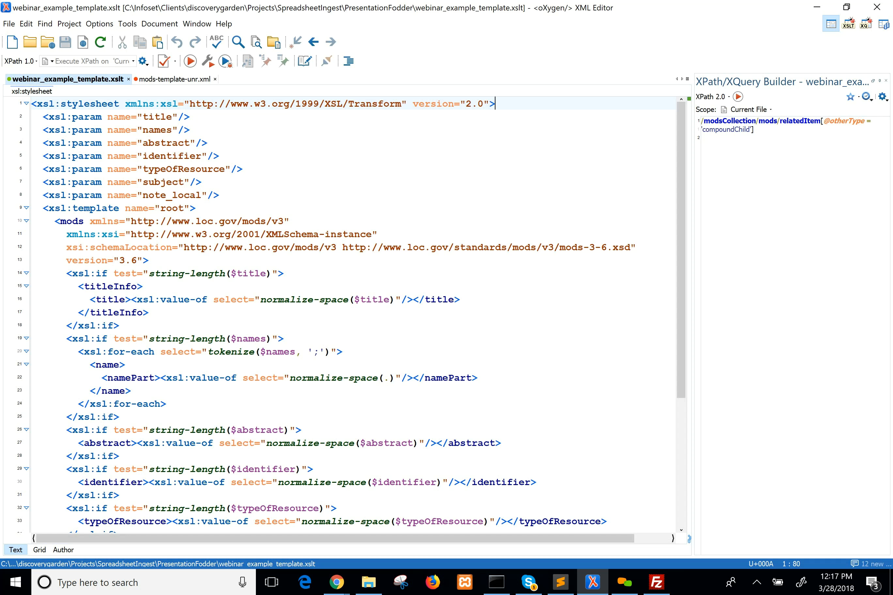
left_click(125, 117)
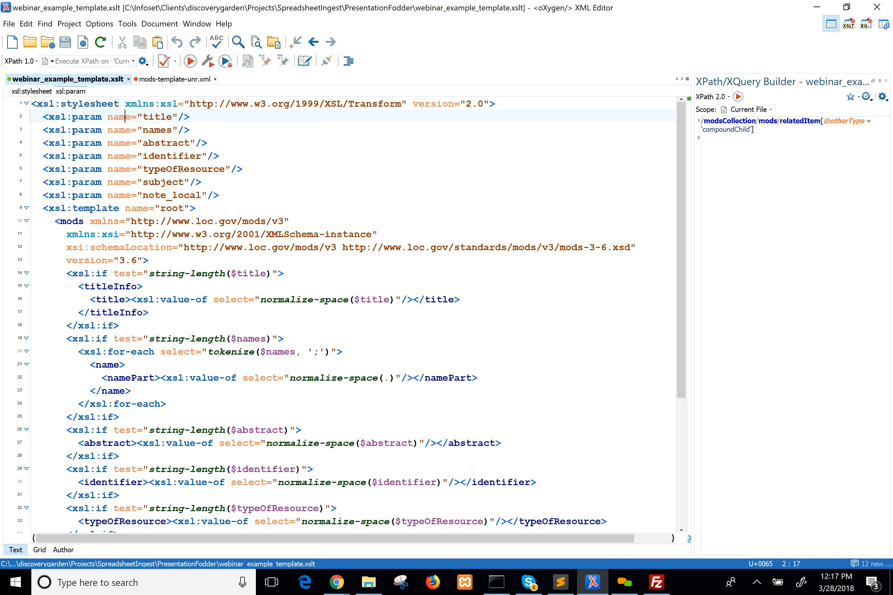
left_click(496, 103)
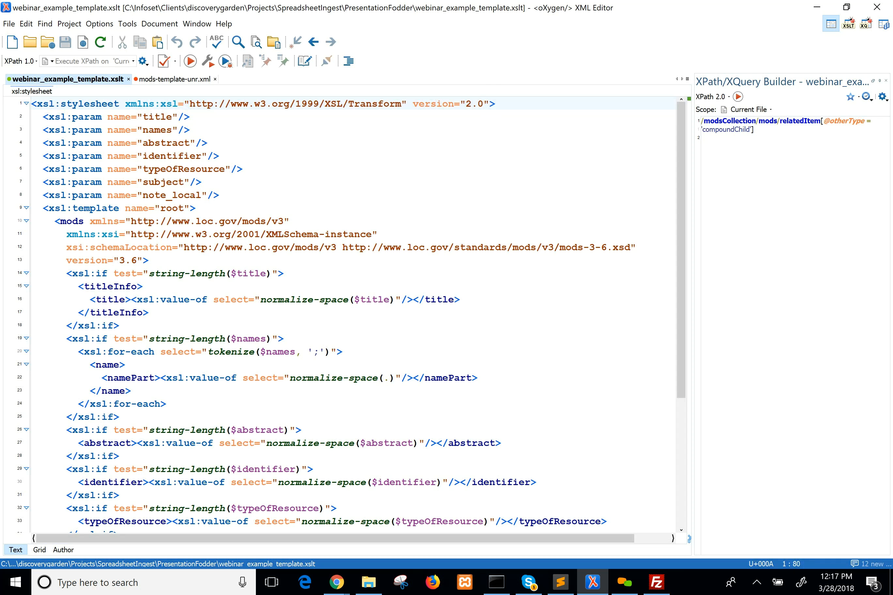
Highlight the block of xsl:param declarations and go through the parameter names from title to subject.
left_click(219, 195)
left_click_drag(219, 195, 2, 123)
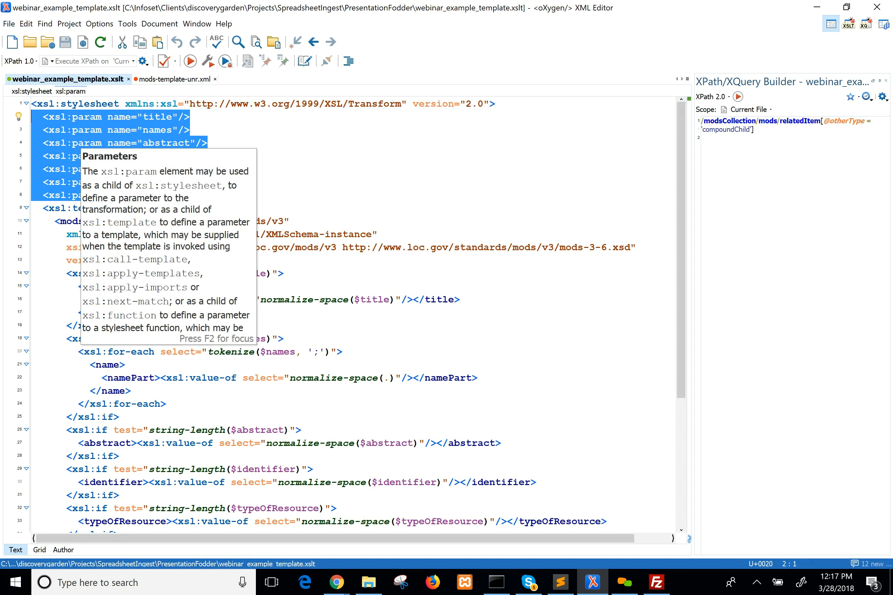
double_click(157, 117)
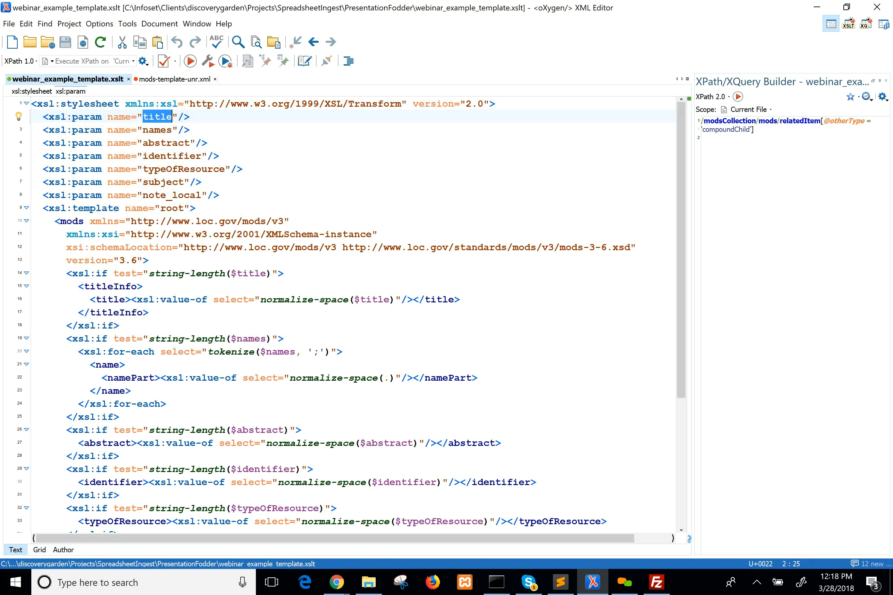
double_click(158, 130)
double_click(165, 143)
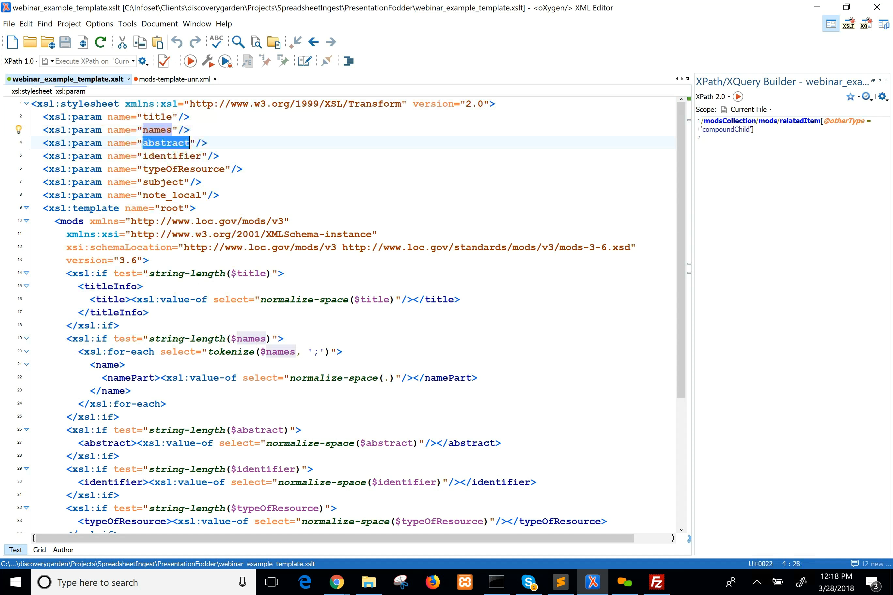
double_click(172, 156)
double_click(181, 169)
double_click(166, 182)
left_click_drag(220, 195, 32, 117)
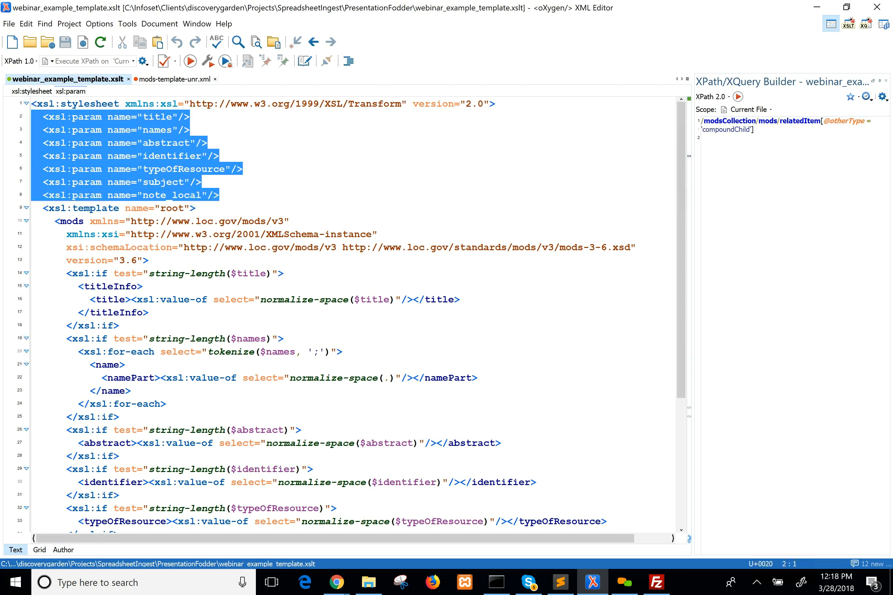
Look over the names parameter and the template body, and highlight the opening mods element with its namespace and schema declarations.
left_click(161, 130)
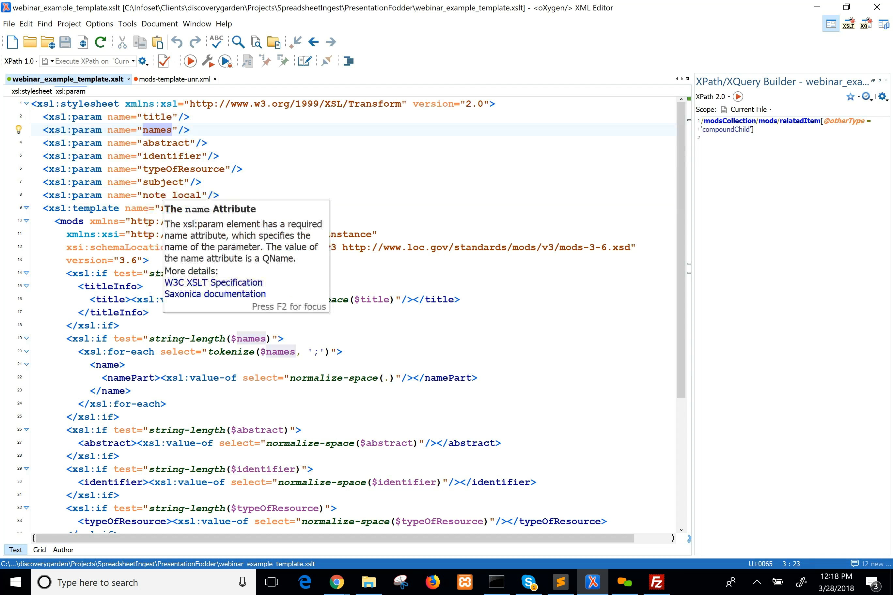
left_click_drag(683, 254, 690, 300)
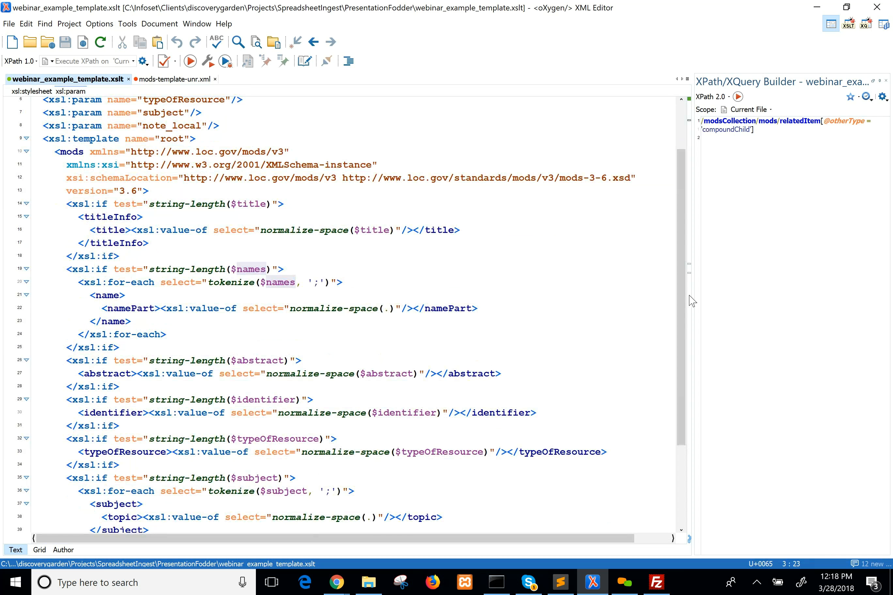
scroll(692, 304, "down", 1)
left_click_drag(687, 272, 683, 219)
left_click_drag(150, 261, 33, 221)
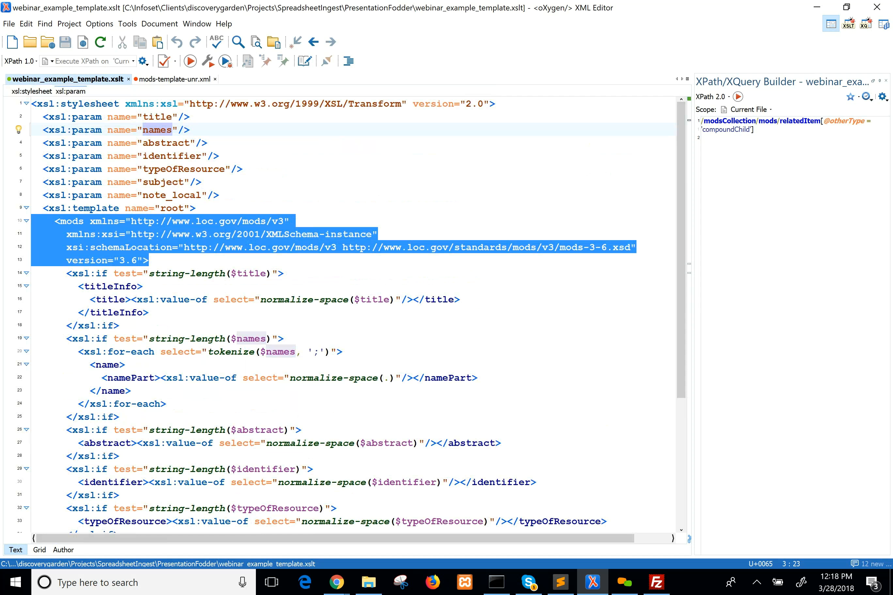
Highlight the xsl:if block that tests $title and examine the xsl:value-of inside its title element.
left_click(136, 274)
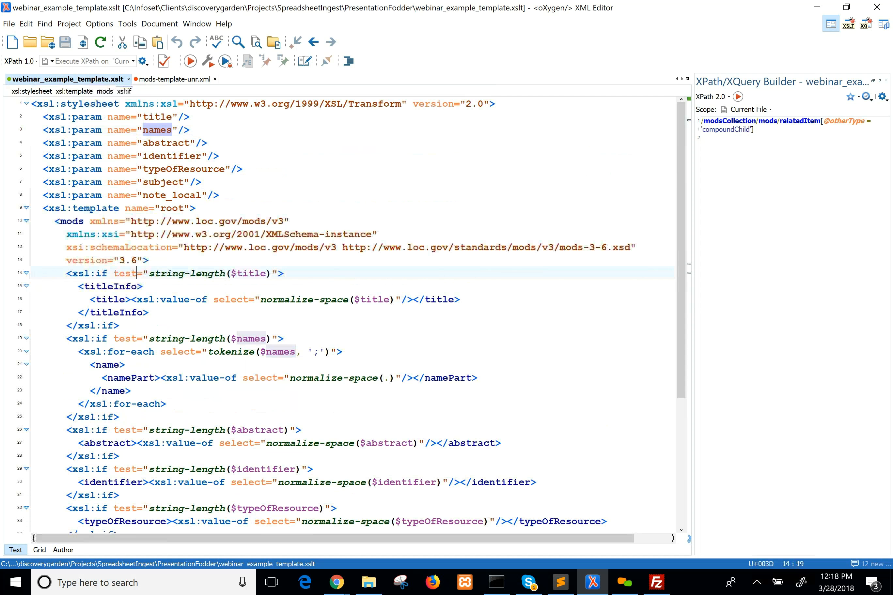
left_click_drag(119, 326, 32, 274)
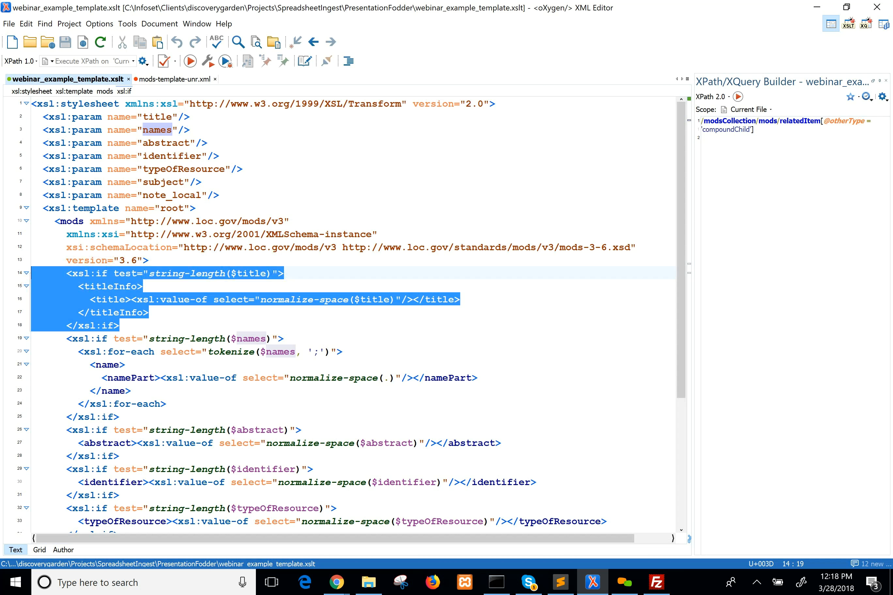
left_click(132, 299)
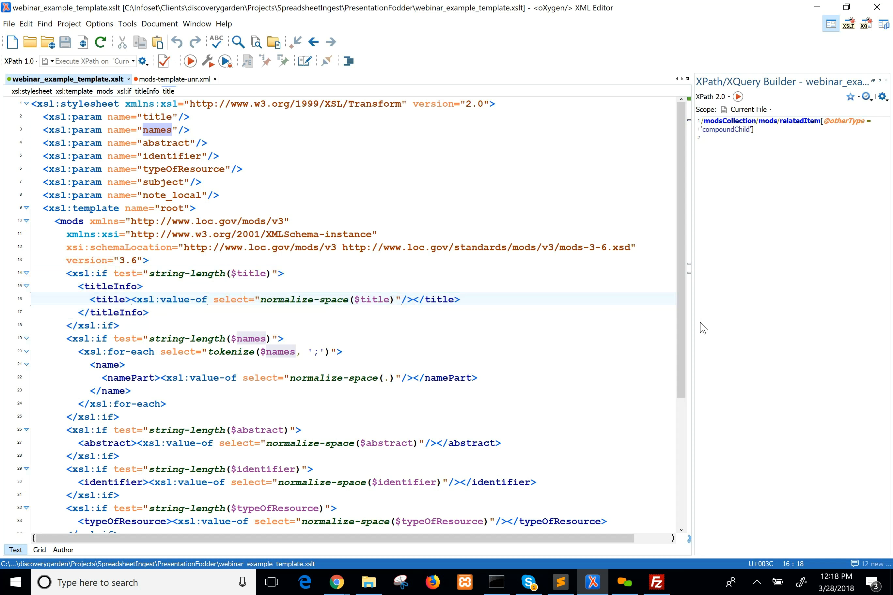
Examine the $subject block with its tokenize call and ';' separator, then the string-length test for $abstract.
left_click_drag(680, 353, 681, 486)
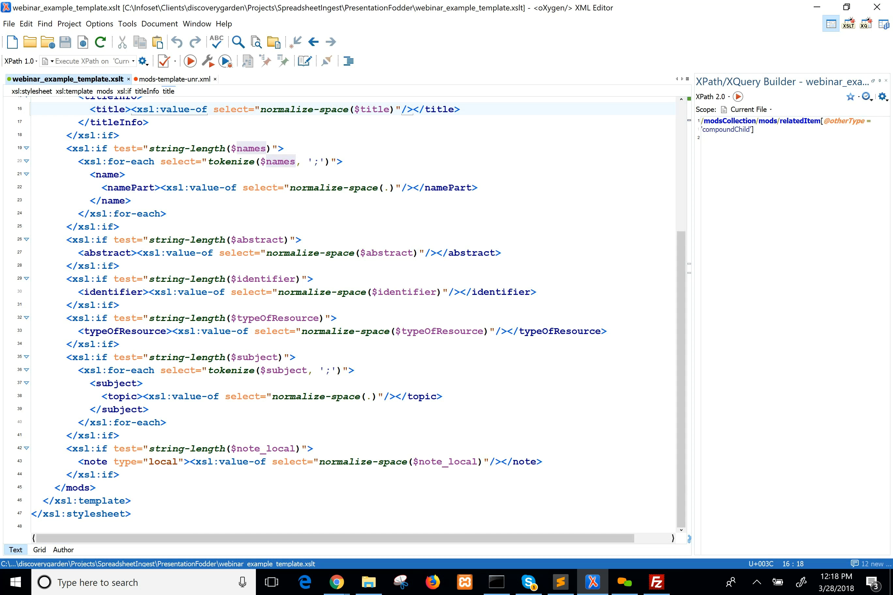
left_click(328, 371)
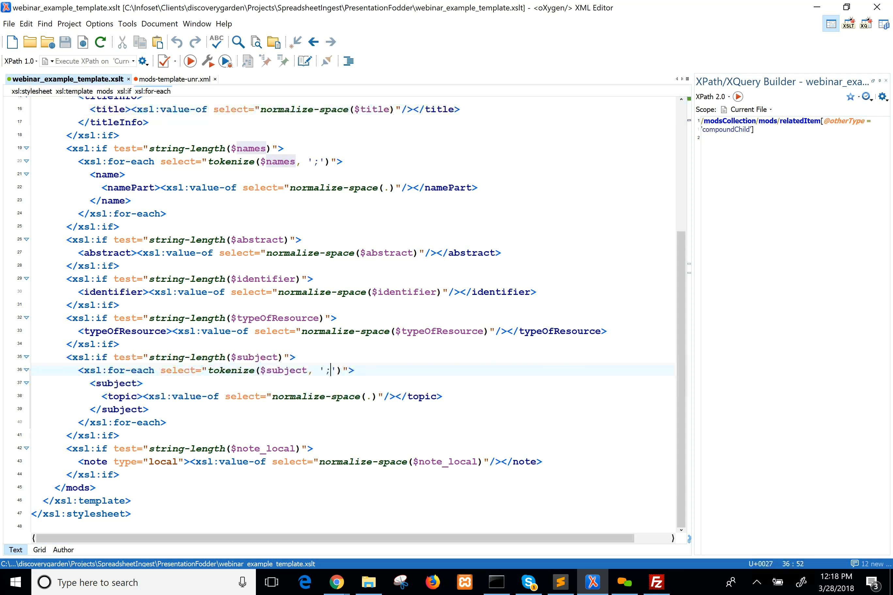
double_click(328, 370)
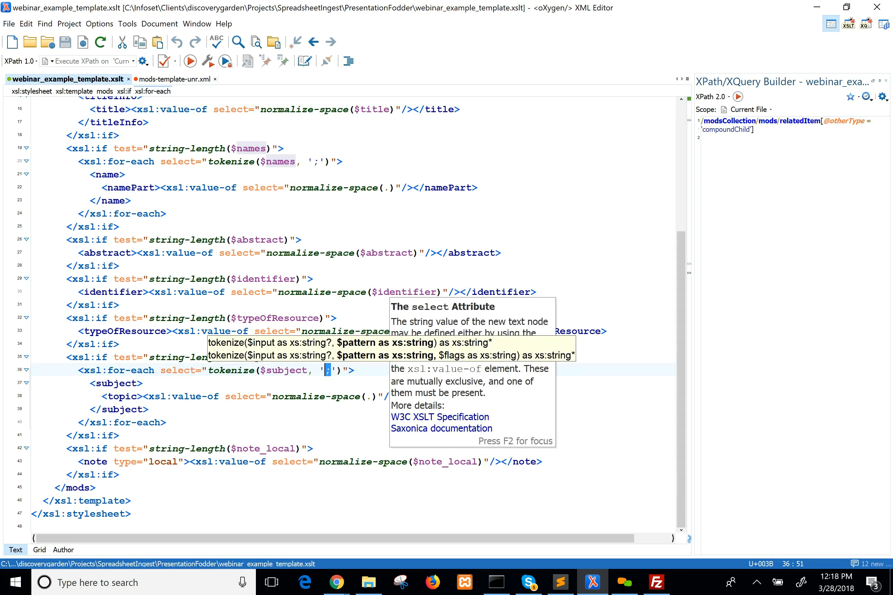
left_click(261, 358)
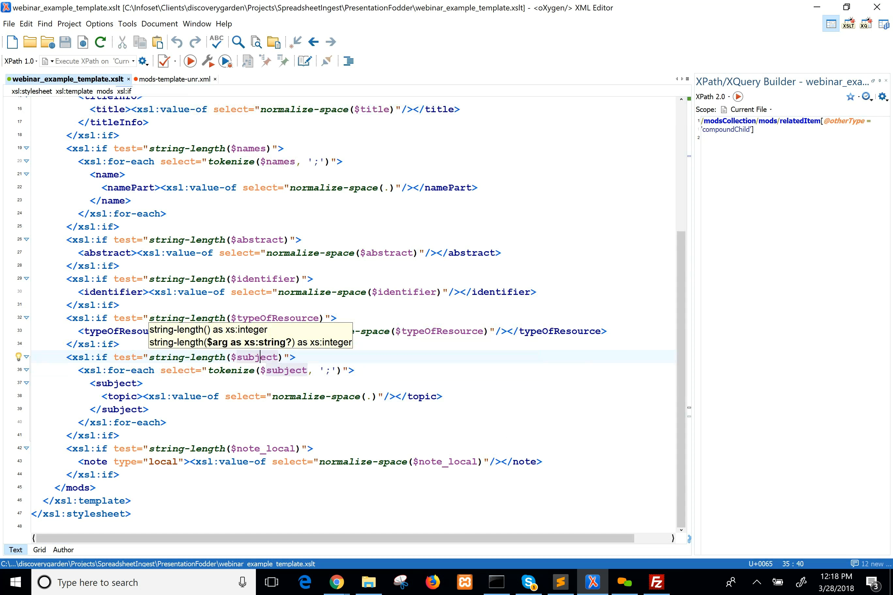
left_click_drag(120, 435, 32, 358)
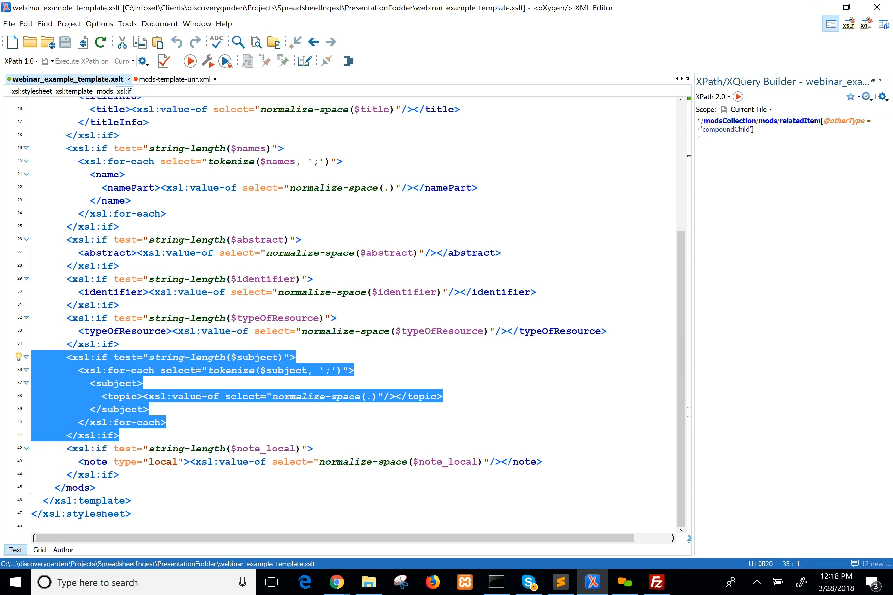
left_click(101, 371)
left_click_drag(120, 435, 32, 358)
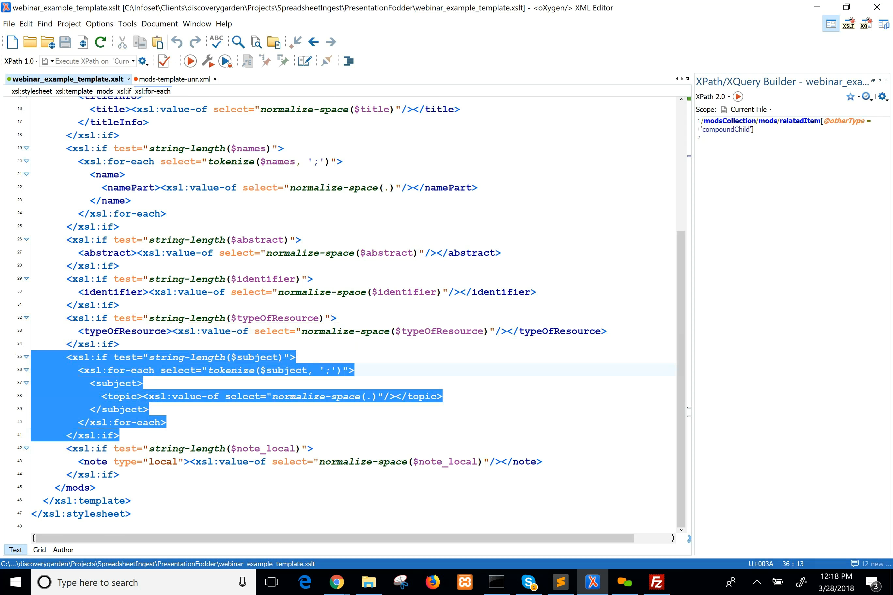
left_click(190, 239)
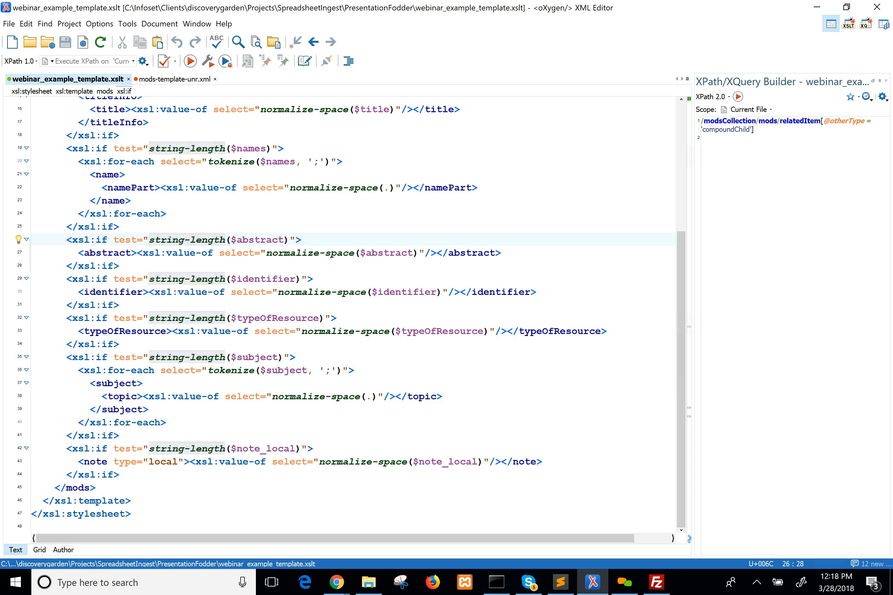
left_click_drag(683, 338, 697, 202)
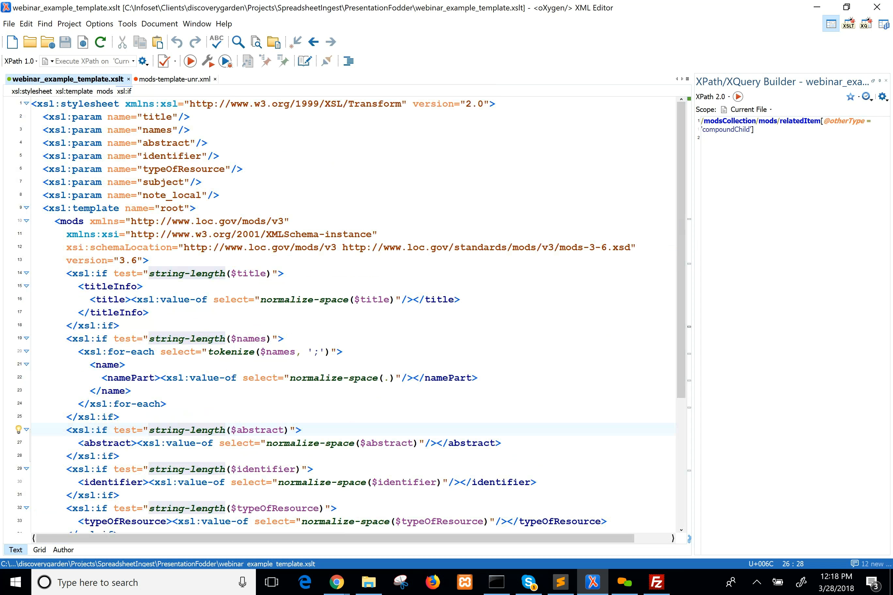
Switch to the Islandora site in Chrome and open the Islandora Spreadsheet Ingest configuration among the Islandora utility modules.
mouse_move(333, 587)
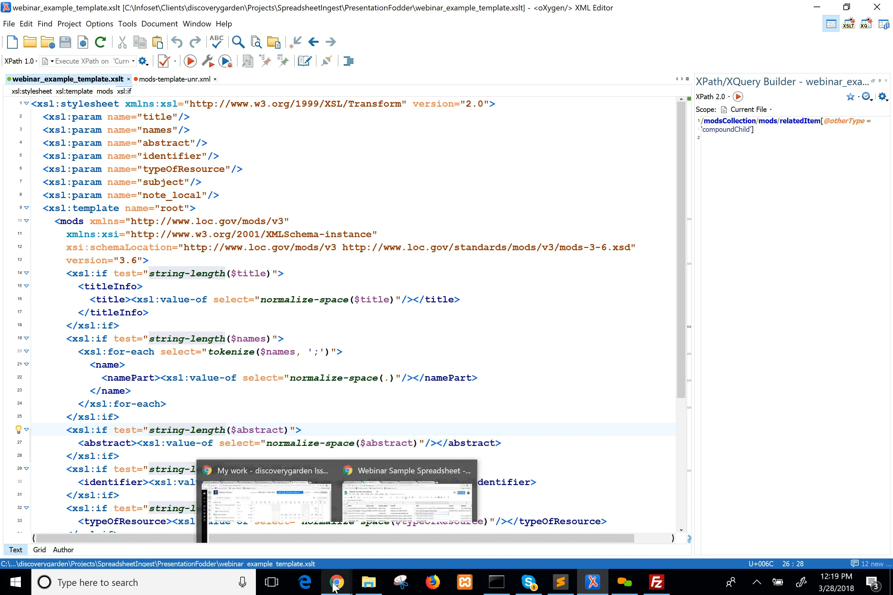
left_click(388, 527)
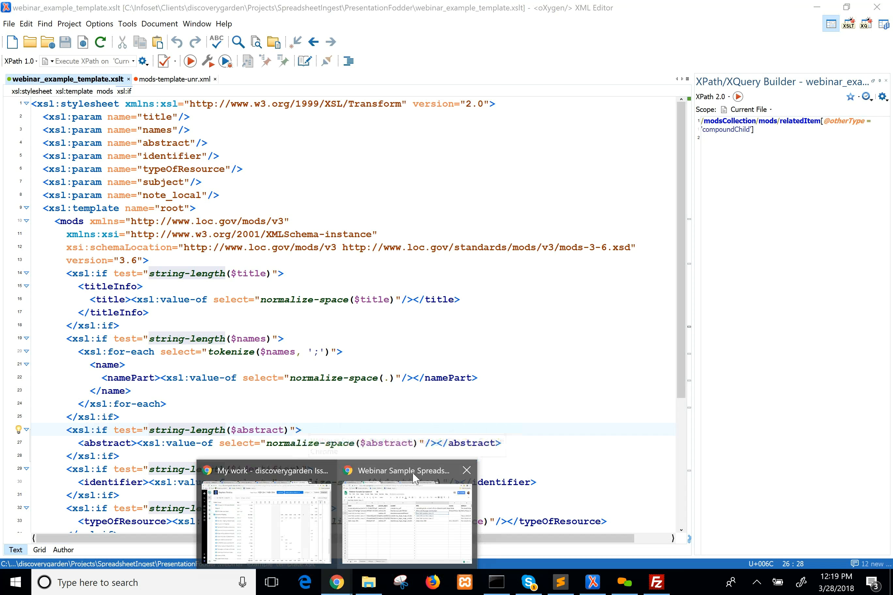
left_click(409, 474)
left_click(565, 9)
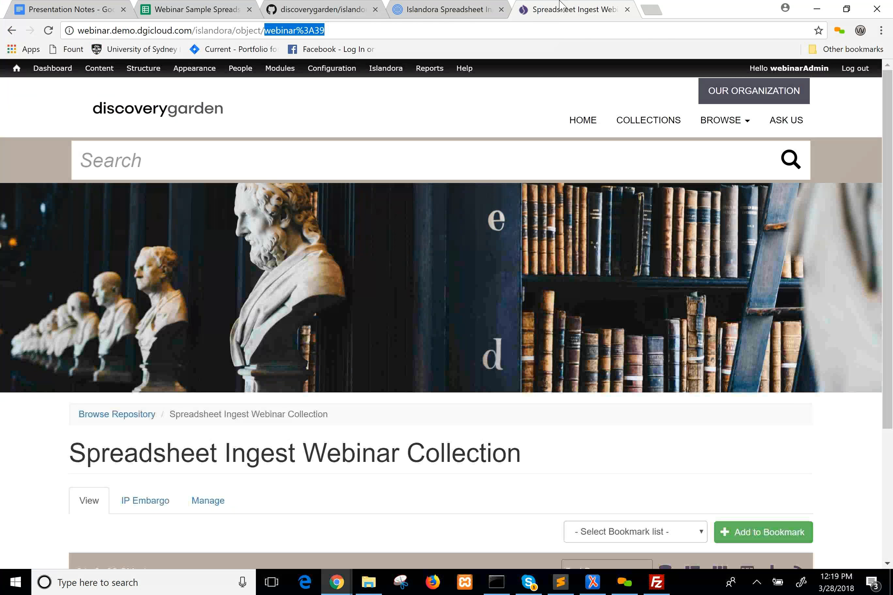
mouse_move(396, 71)
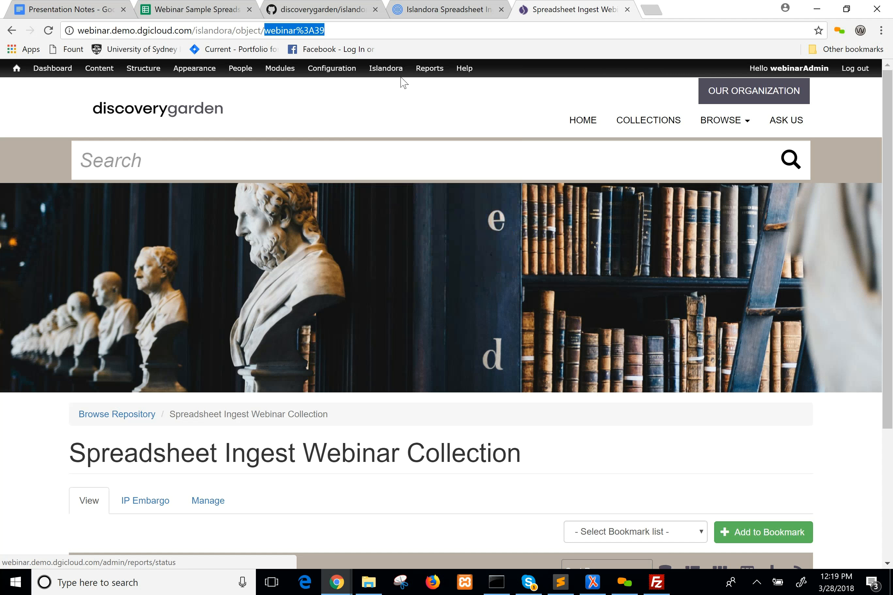
mouse_move(399, 115)
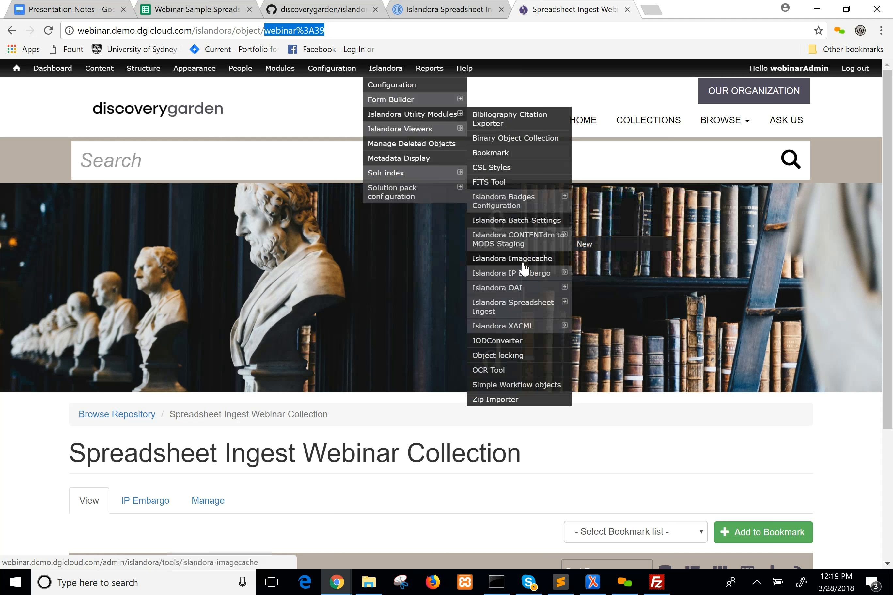
left_click(509, 309)
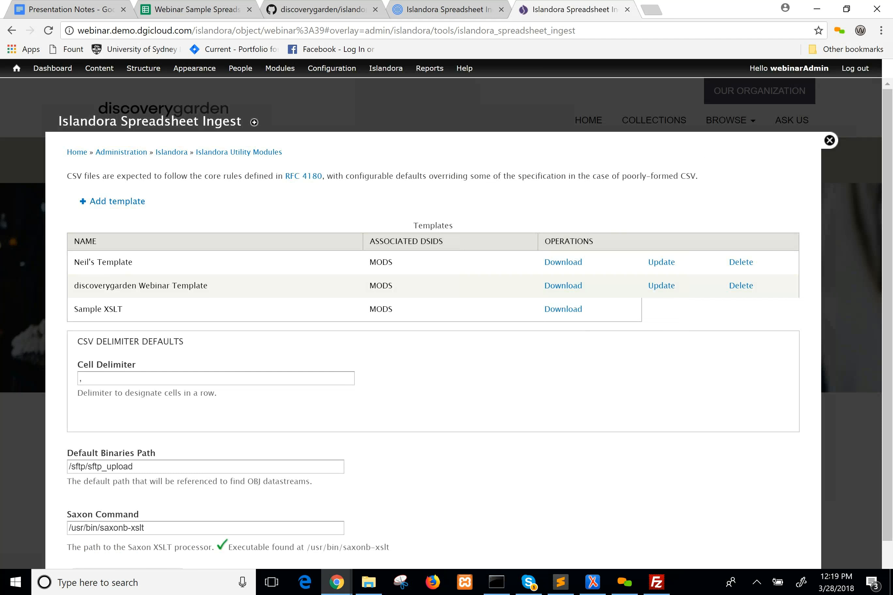
Review the Spreadsheet Ingest settings, highlighting the Default Binaries Path value and the discoverygarden Webinar Template entry.
left_click_drag(892, 313, 892, 261)
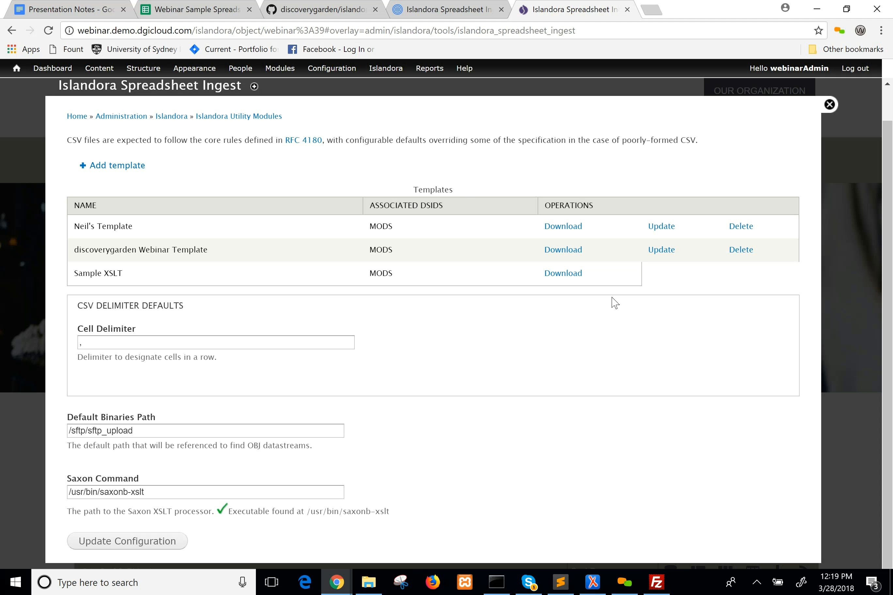
left_click_drag(889, 294, 892, 323)
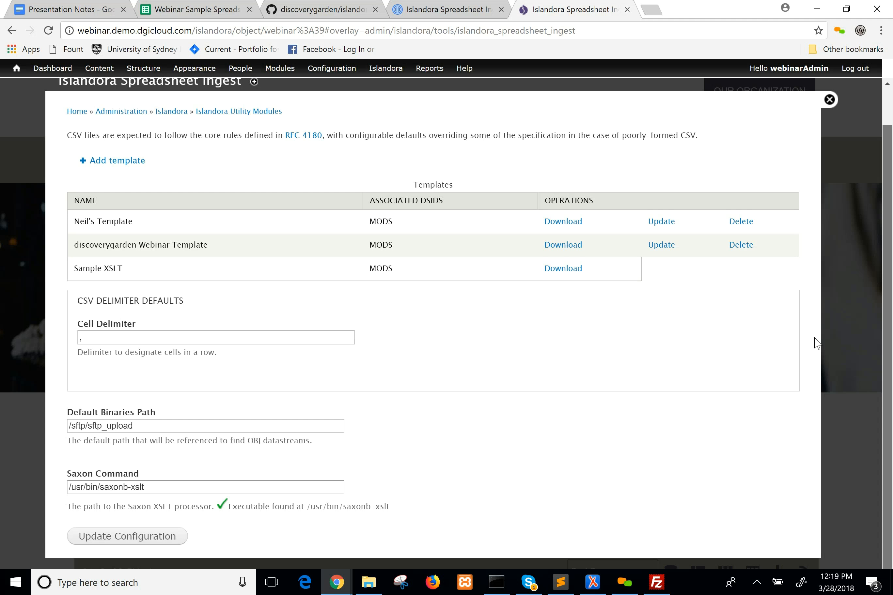
left_click_drag(138, 426, 63, 436)
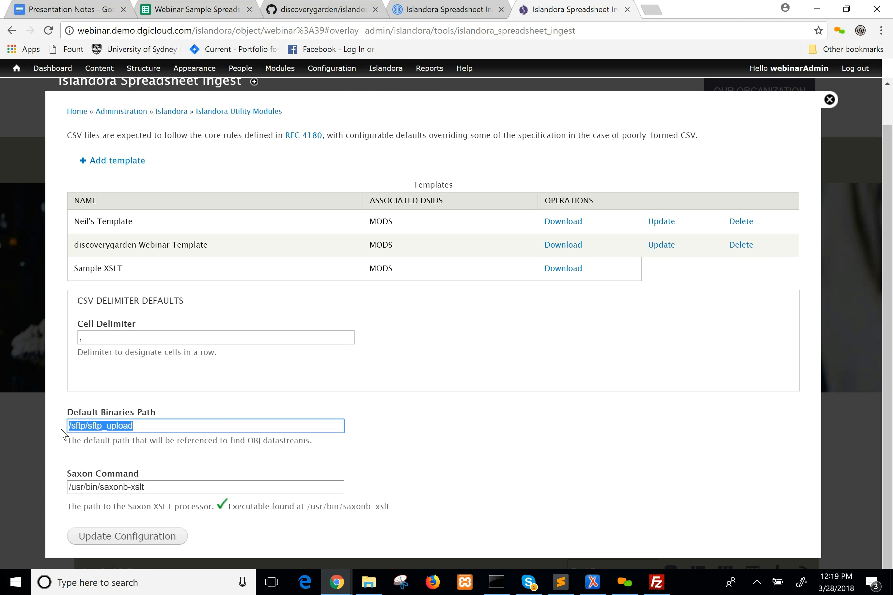
left_click(481, 384)
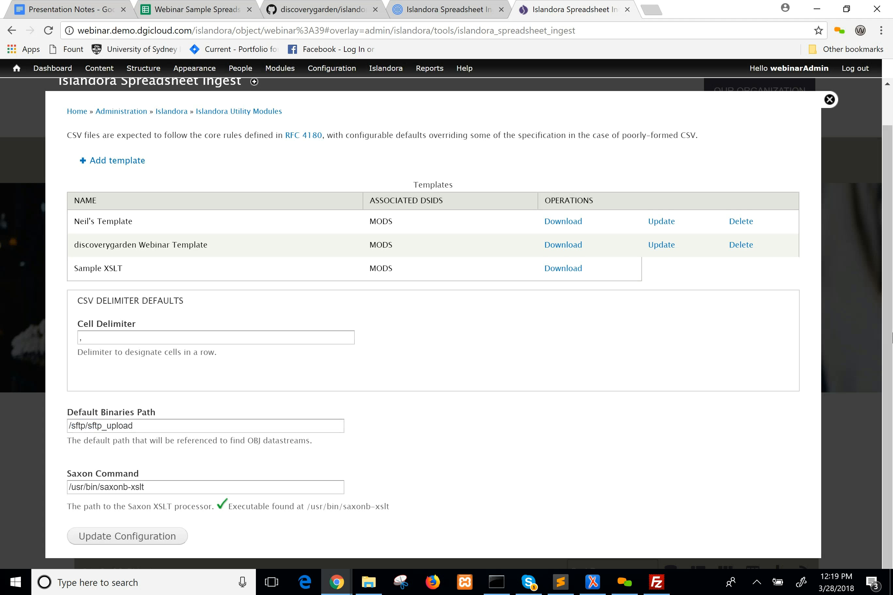
scroll(890, 216, "up", 1)
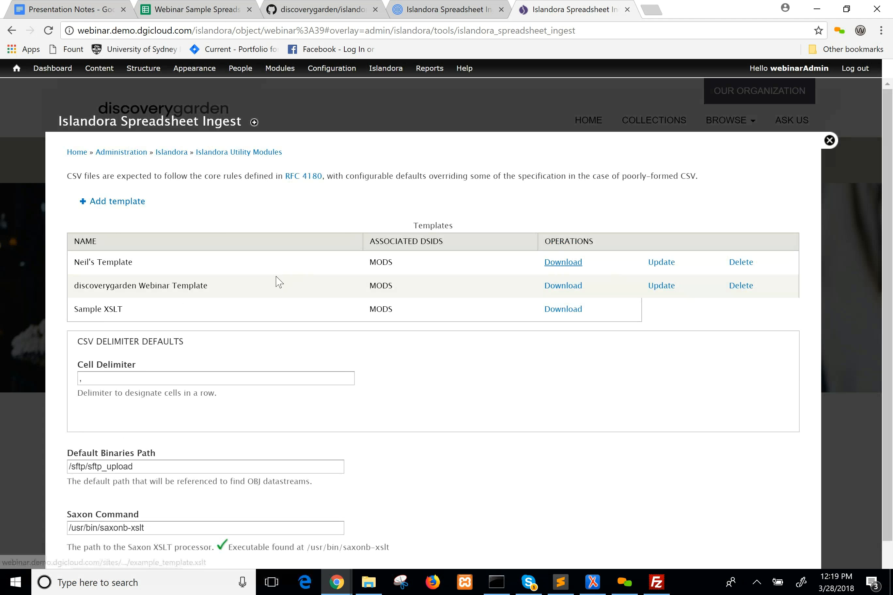
left_click_drag(214, 291, 73, 288)
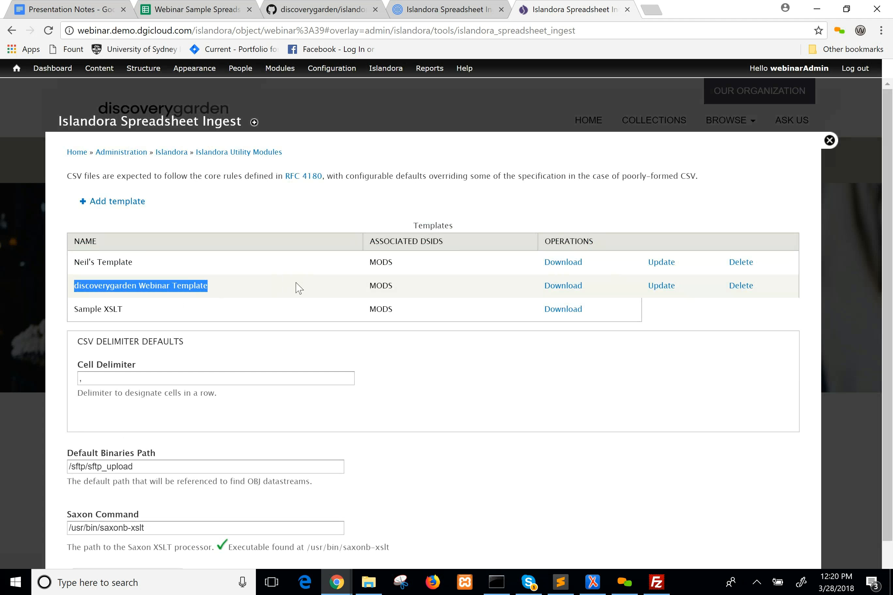
left_click(483, 293)
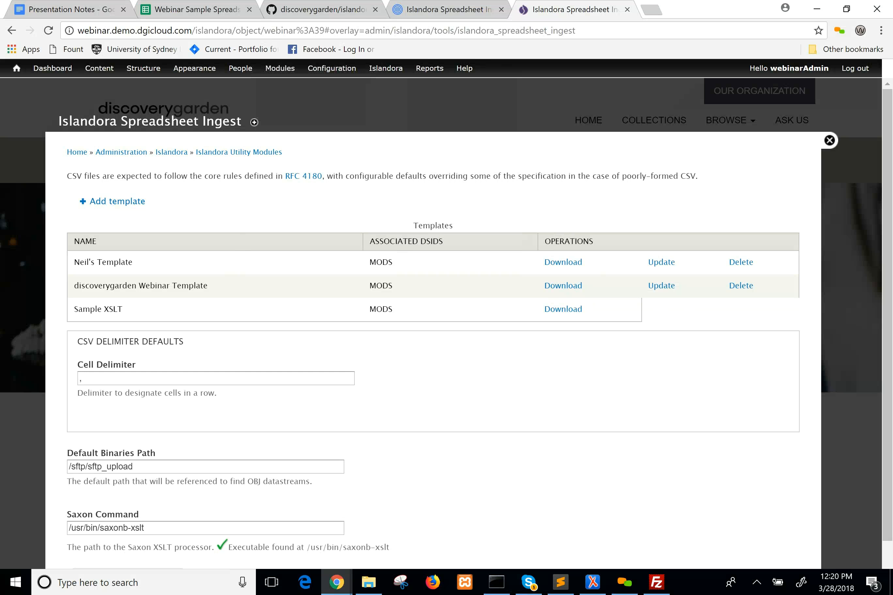
Open webinar.demo.dgicloud.com/islandora_spreadsheet_ingest and look over the Spreadsheet Ingest Parameters form.
left_click_drag(192, 31, 669, 66)
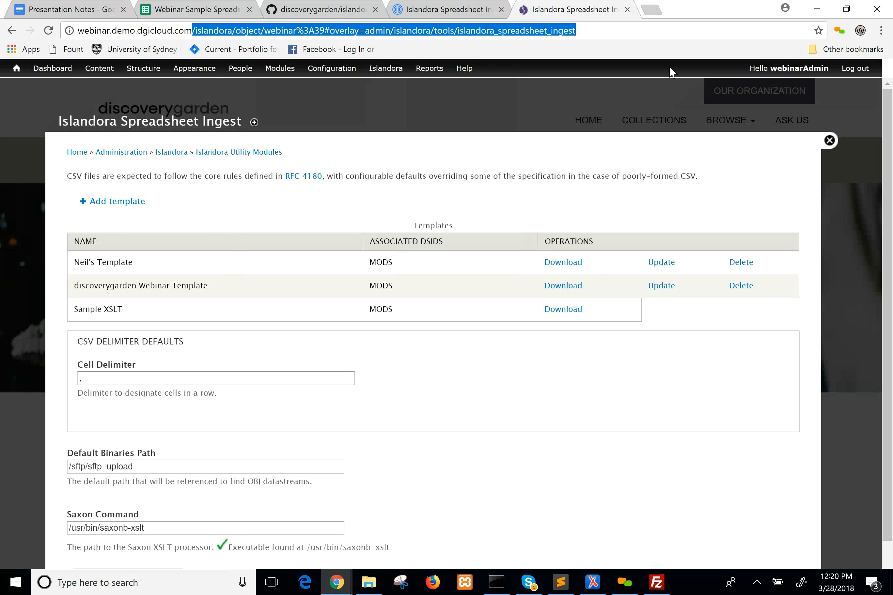
type("ils")
key("BackSpace")
key("BackSpace")
key("BackSpace")
type("/")
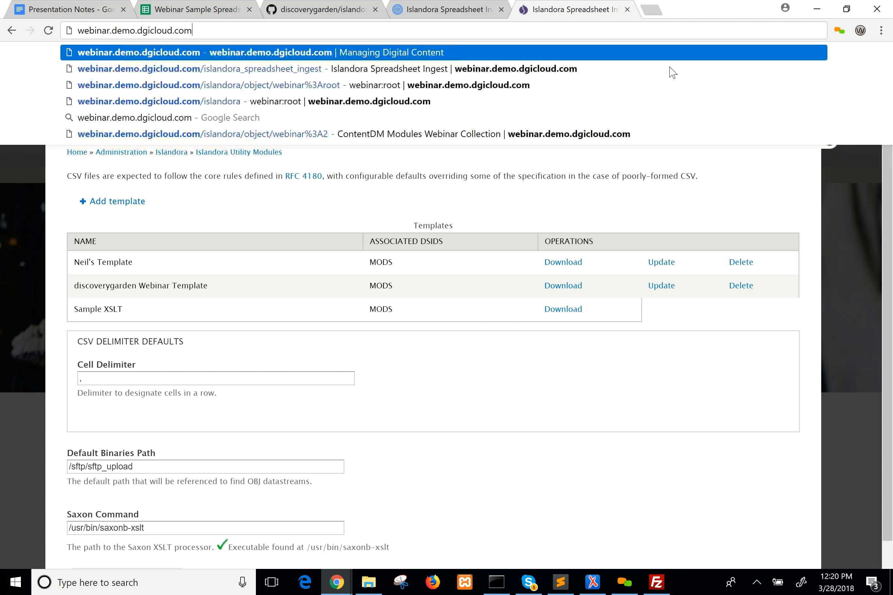
left_click(670, 69)
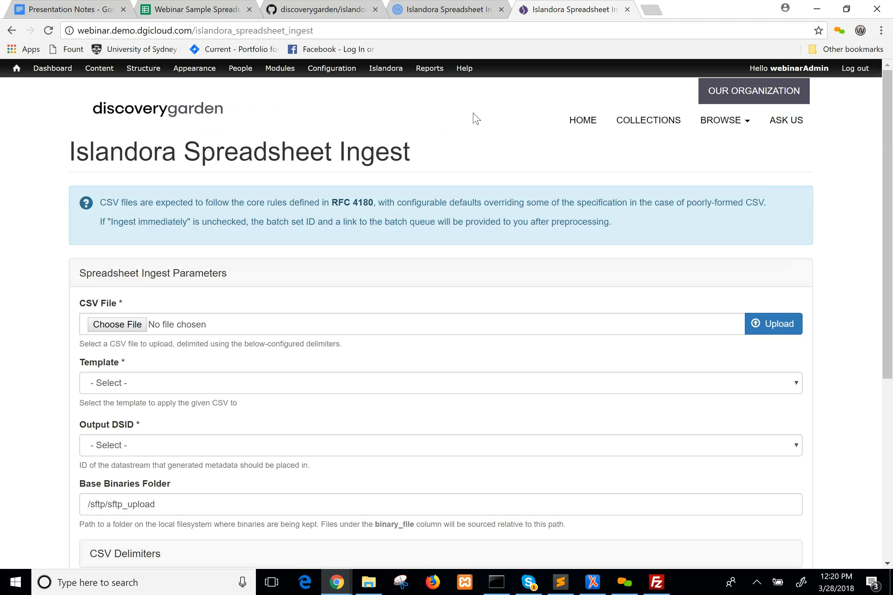
scroll(891, 361, "down", 5)
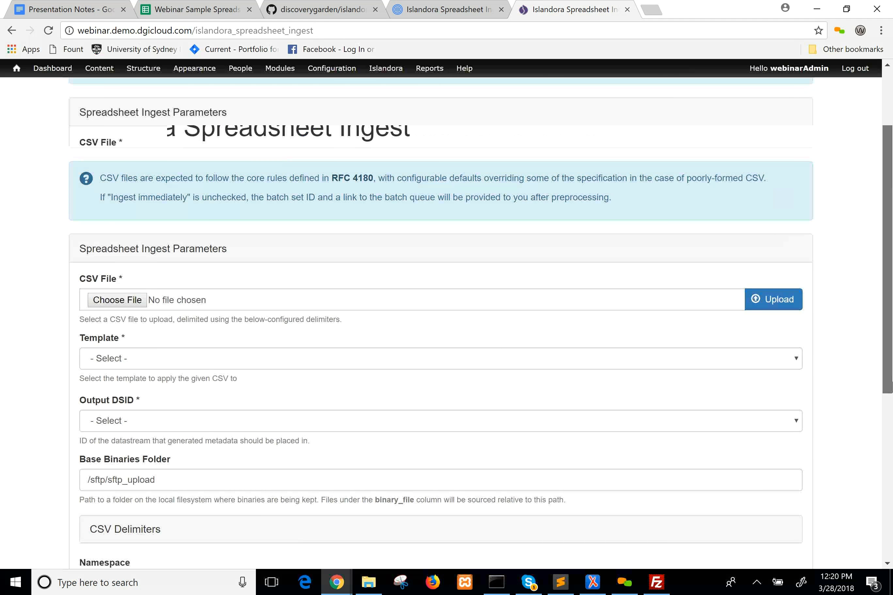
scroll(890, 361, "up", 1)
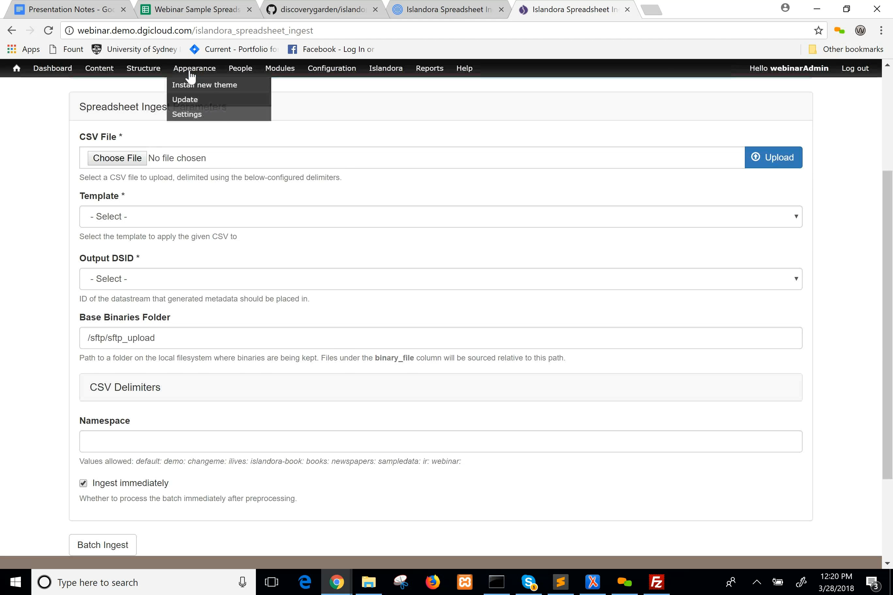
Show the Webinar Sample Spreadsheet's option for downloading the current sheet as comma-separated values, then return to the ingest form.
left_click(206, 5)
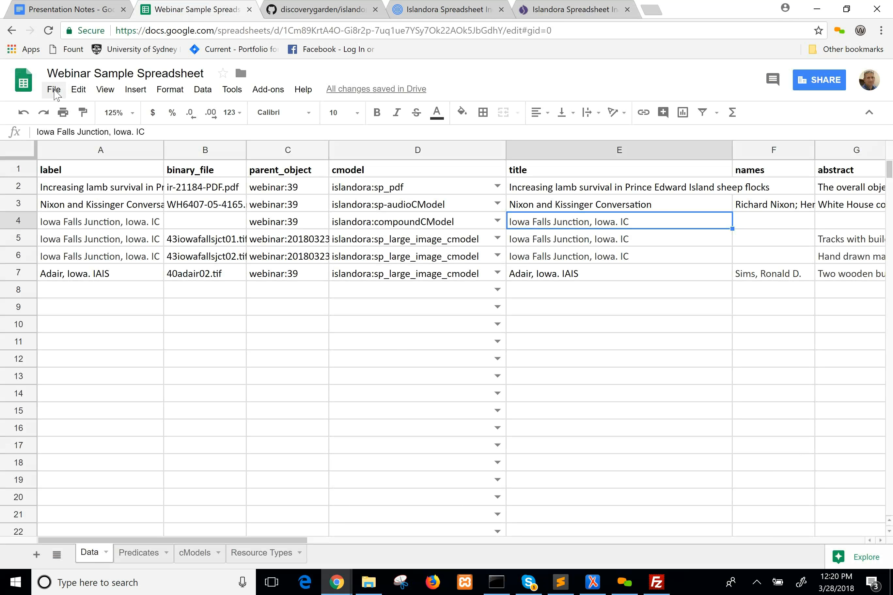
left_click(55, 91)
mouse_move(105, 226)
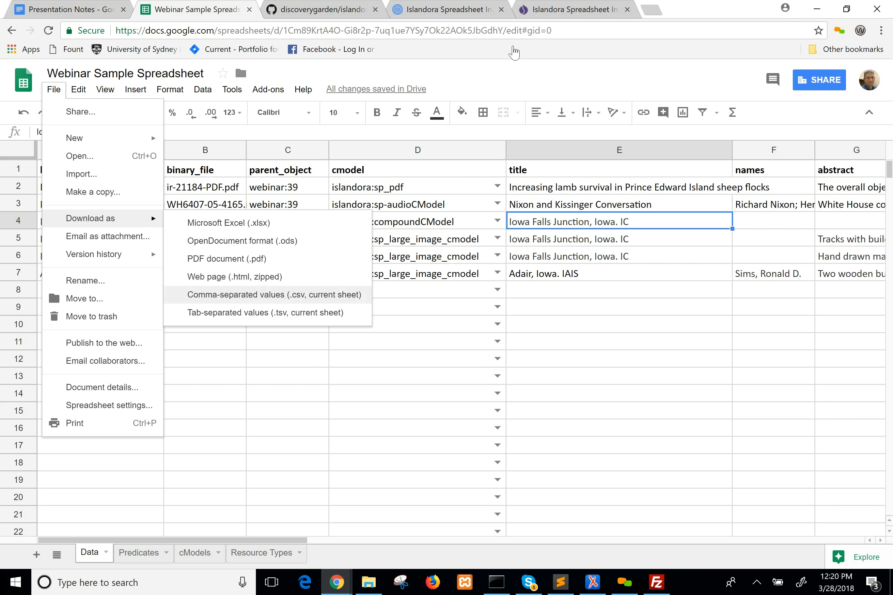
left_click(523, 86)
left_click(543, 5)
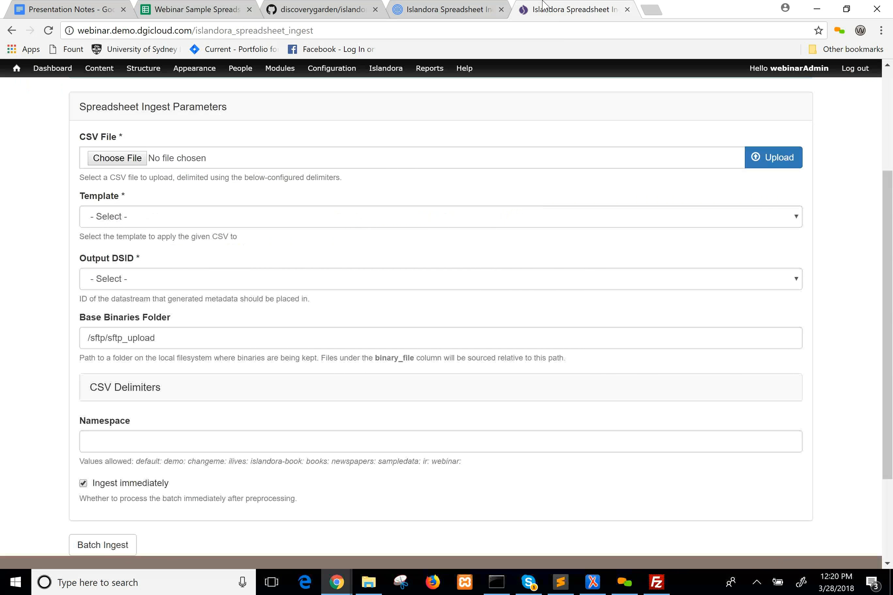
Upload "Webinar Sample Spreadsheet - Data.csv" from the SpreadsheetIngest/PresentationFodder/assets folder as the ingest's CSV file.
left_click(117, 159)
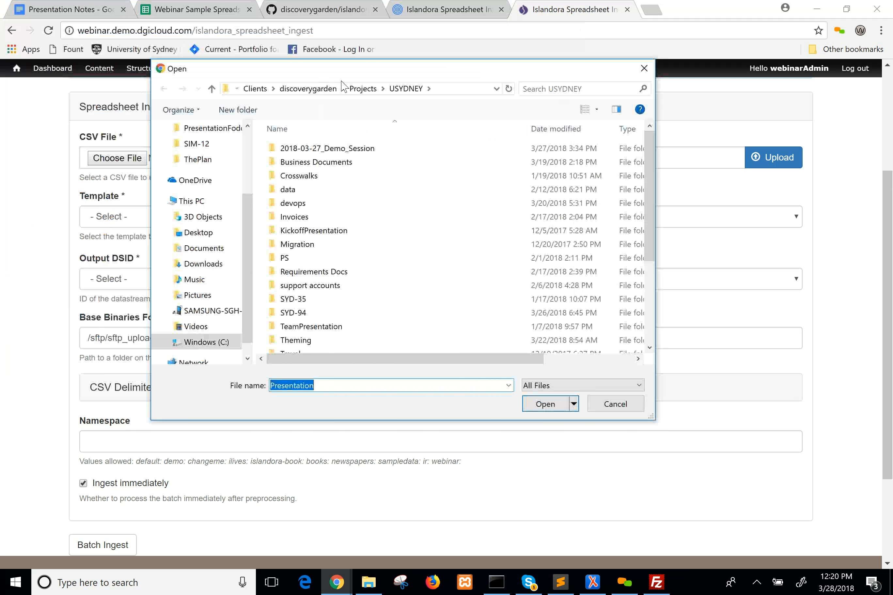
left_click(367, 89)
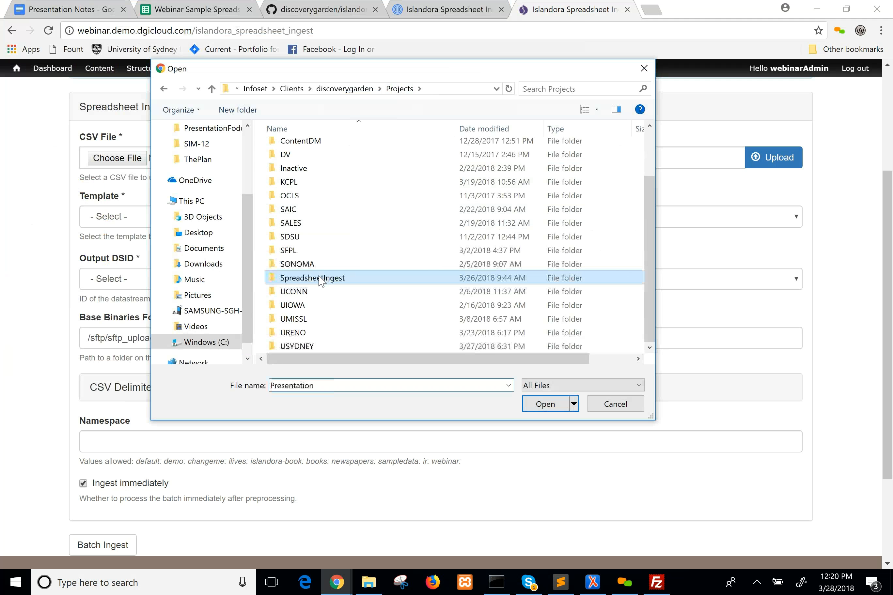
double_click(320, 278)
double_click(320, 144)
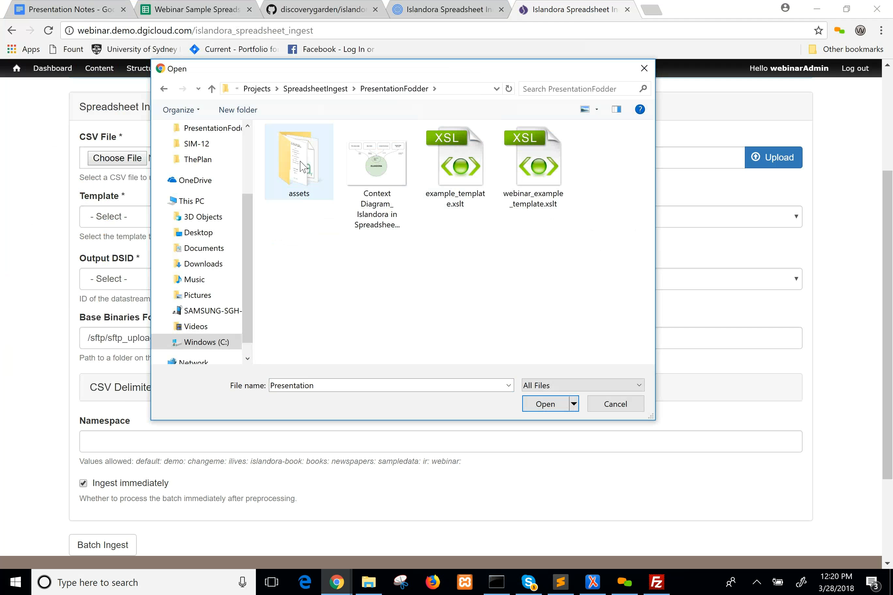
double_click(303, 167)
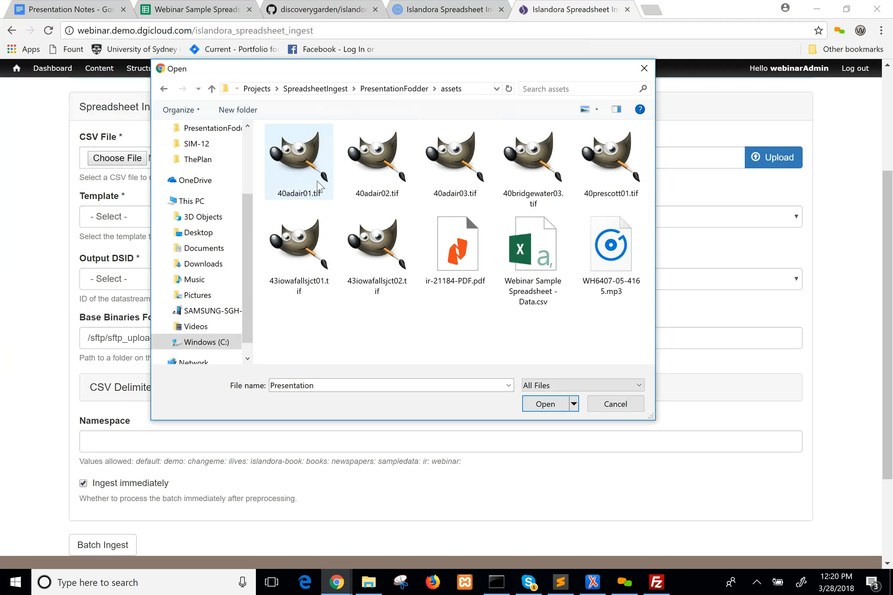
left_click(520, 270)
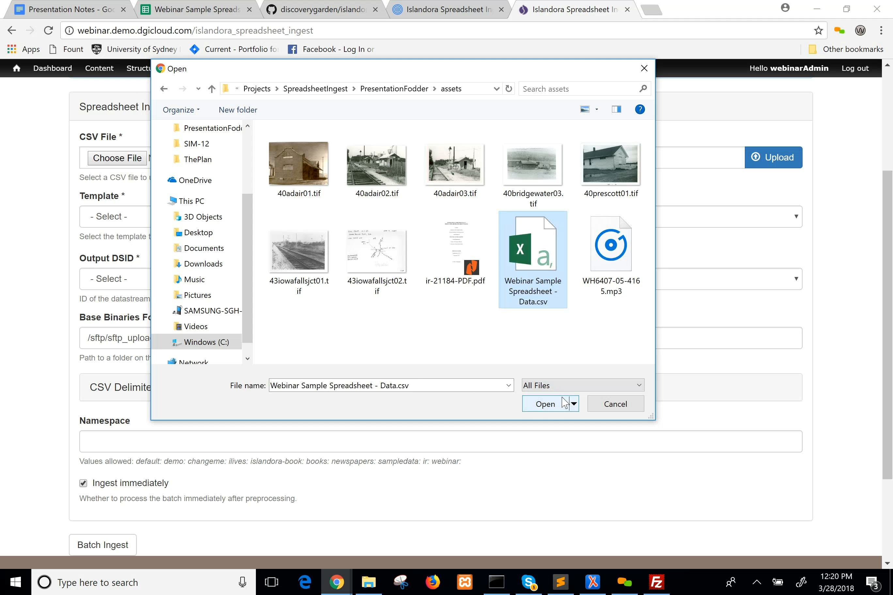
left_click(552, 408)
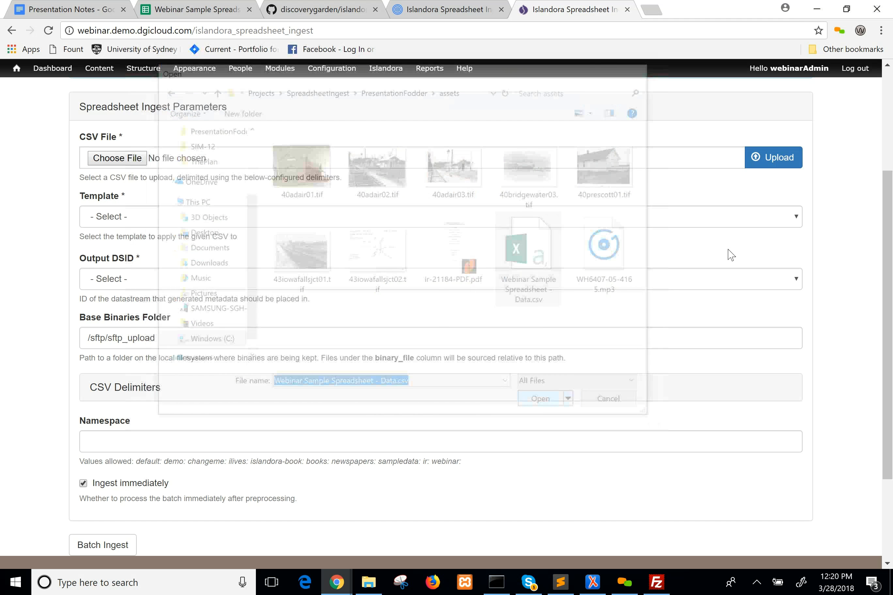
left_click(781, 159)
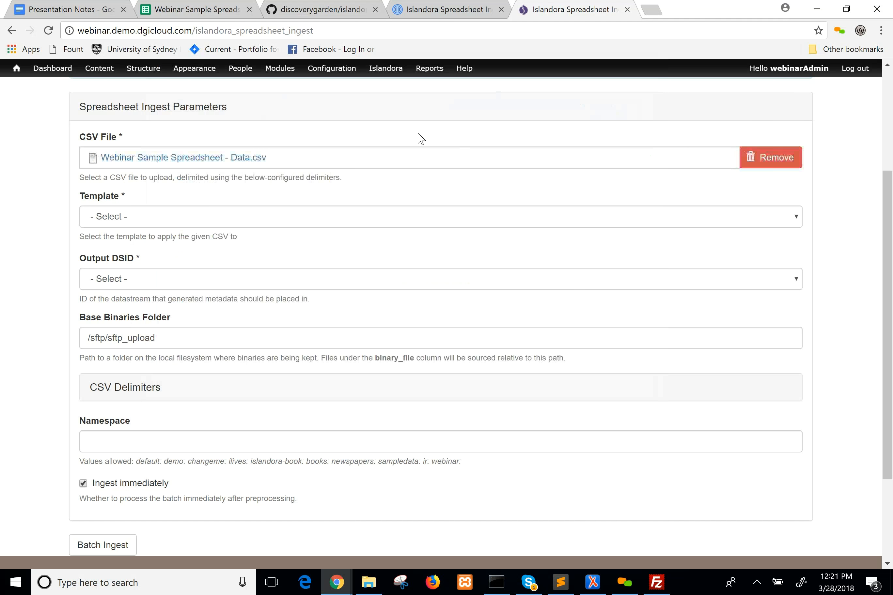
Set the ingest template to discoverygarden Webinar Template and the Output DSID to MODS.
left_click(356, 218)
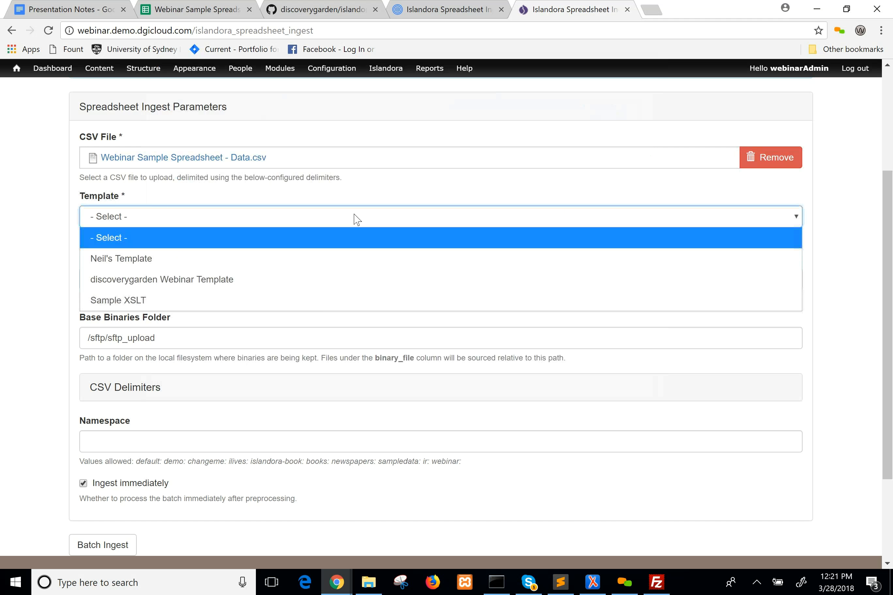
left_click(362, 277)
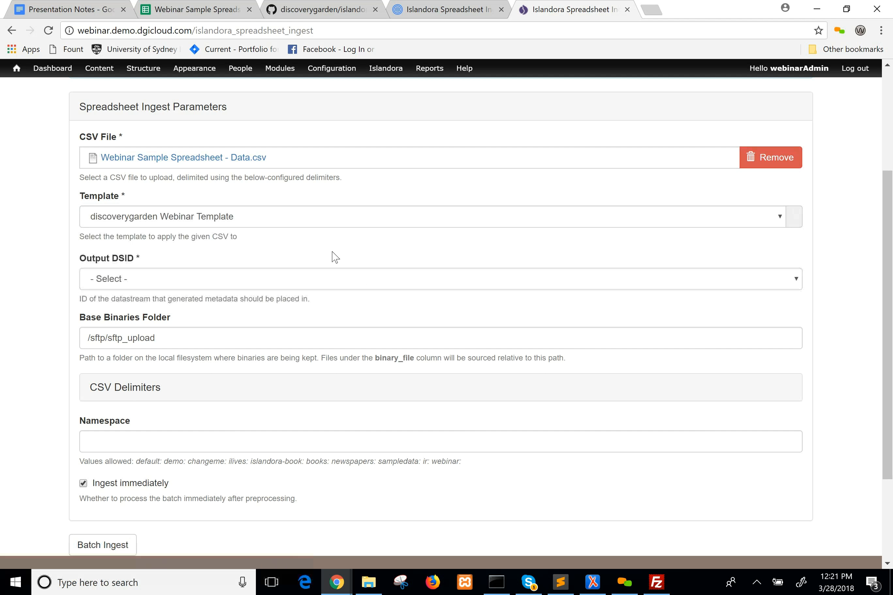
left_click(247, 279)
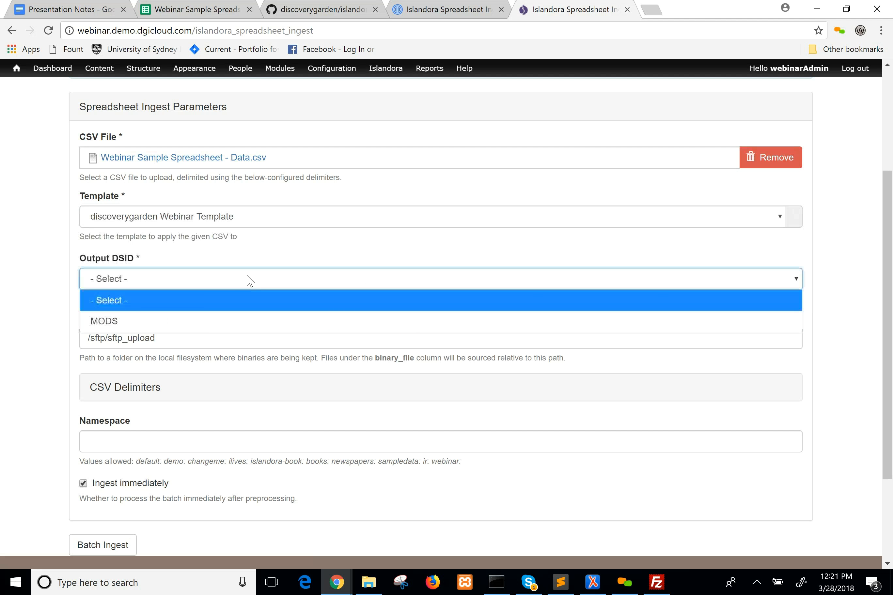
left_click(233, 319)
left_click(28, 244)
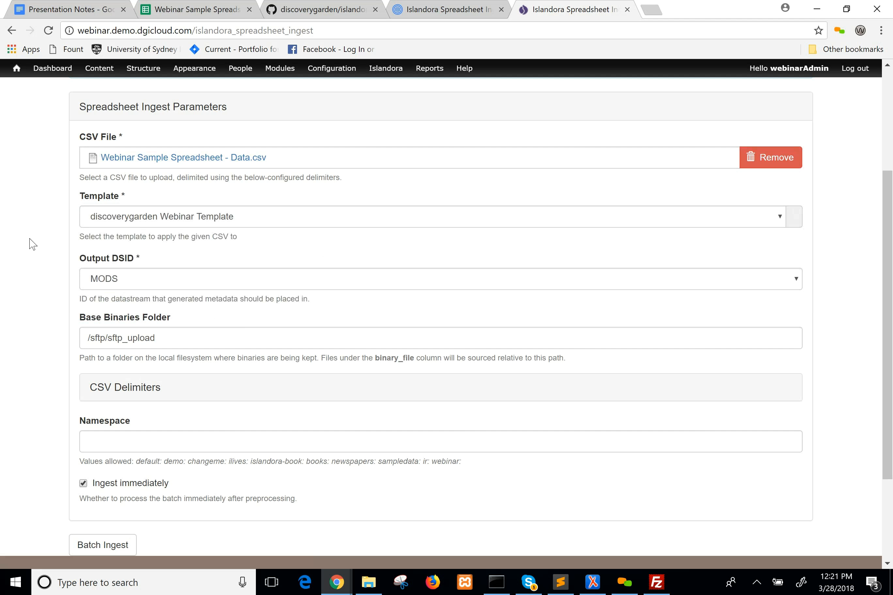
Look over the ingest parameters and highlight the Base Binaries Folder label.
scroll(31, 244, "down", 3)
scroll(30, 243, "up", 3)
left_click_drag(171, 319, 79, 320)
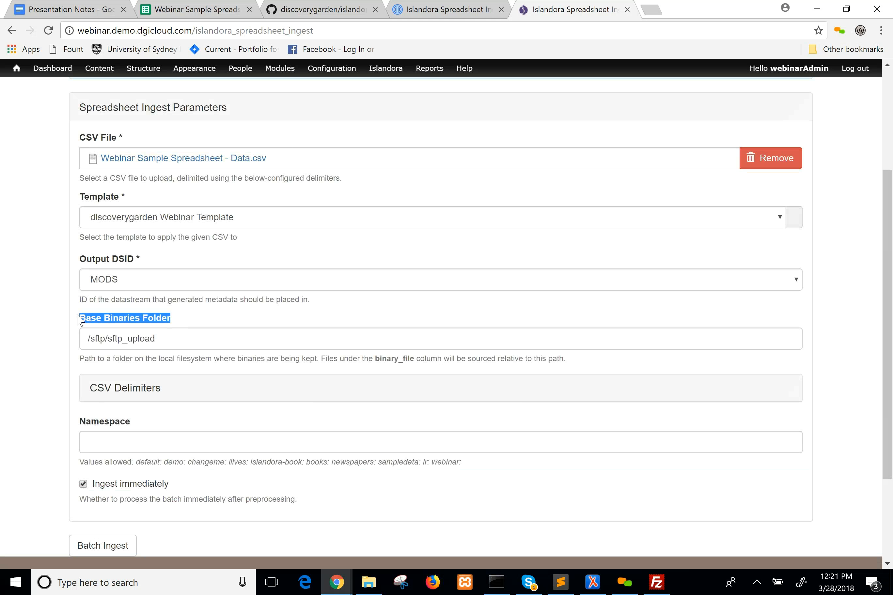
left_click(47, 258)
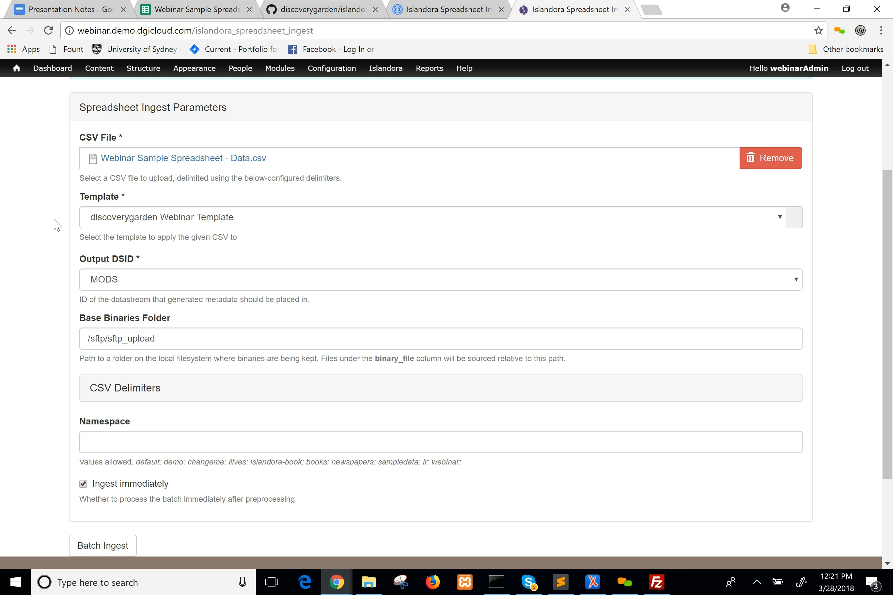
Set the ingest's Namespace to webinar.
scroll(57, 226, "down", 3)
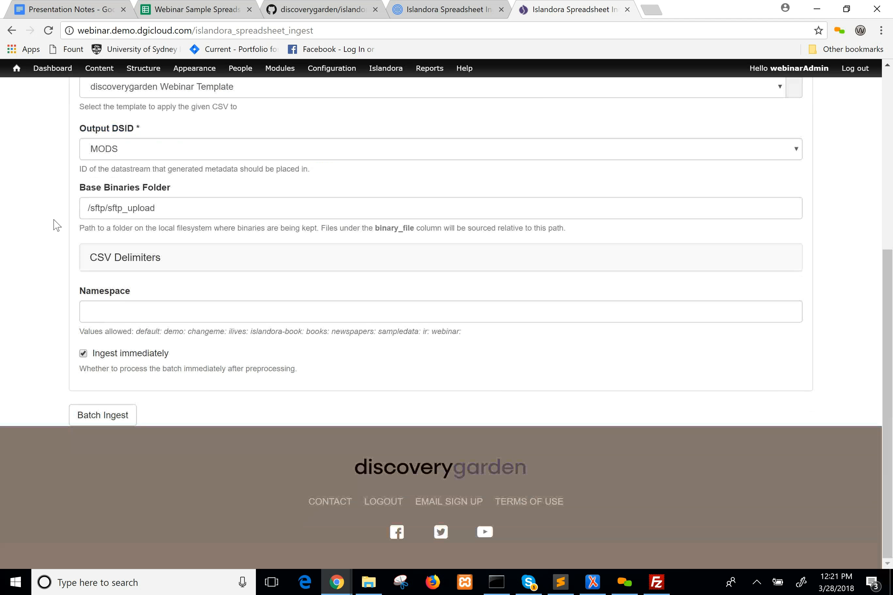
left_click(89, 312)
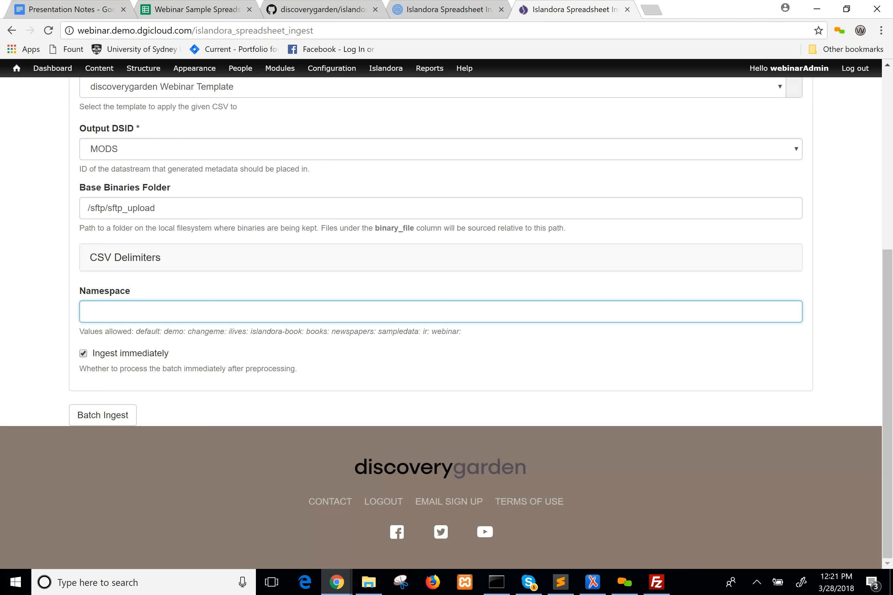
type("webinar")
left_click(147, 333)
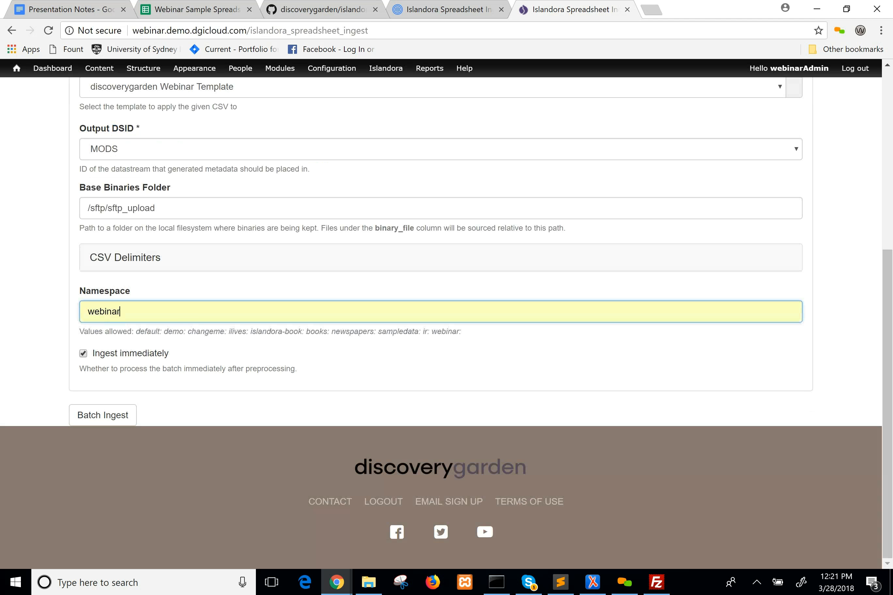
left_click(45, 262)
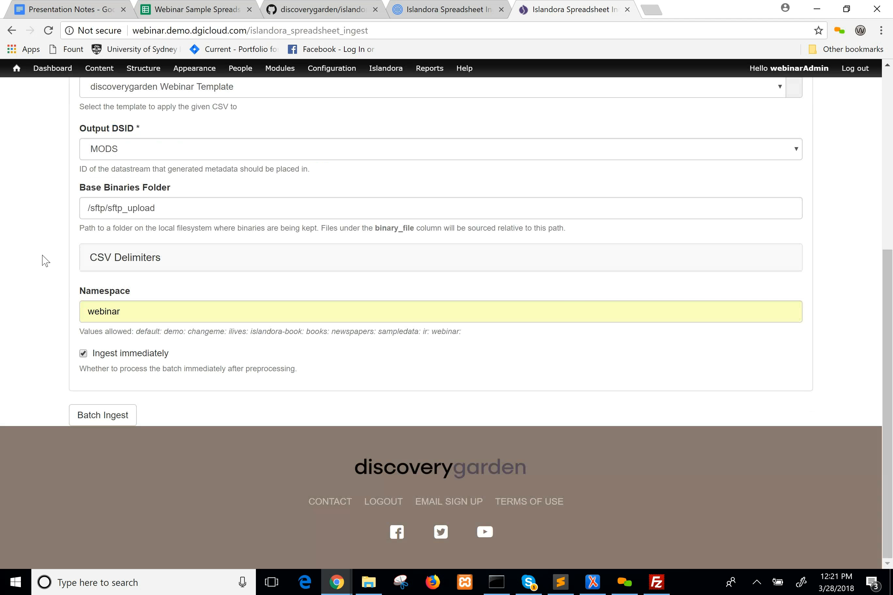
Start the batch ingest with immediate processing enabled, and close the FileZilla window.
scroll(891, 352, "up", 8)
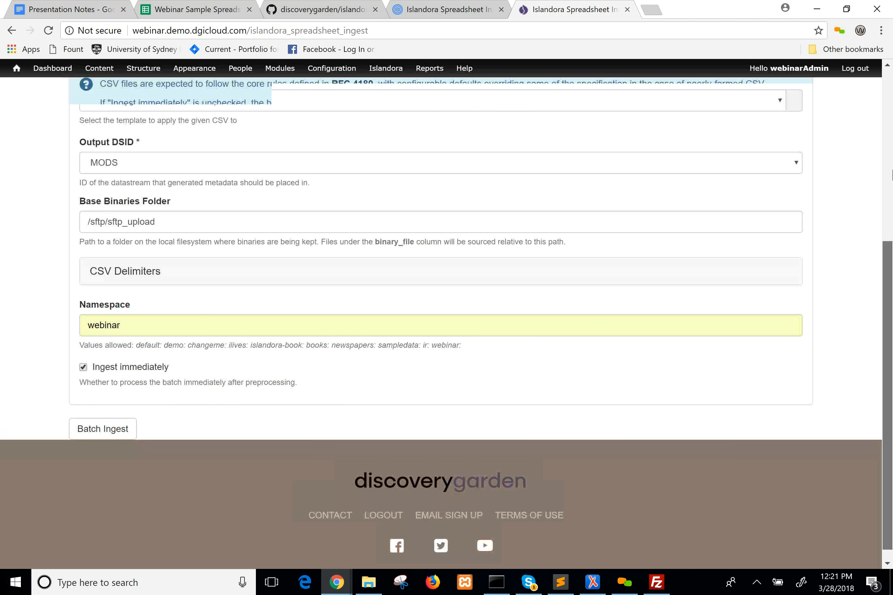
scroll(891, 352, "down", 8)
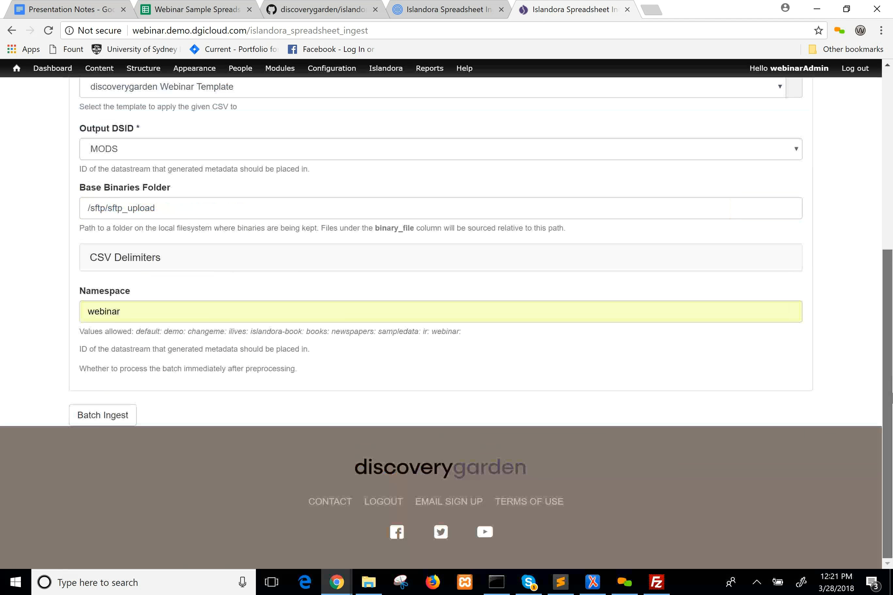
left_click(104, 416)
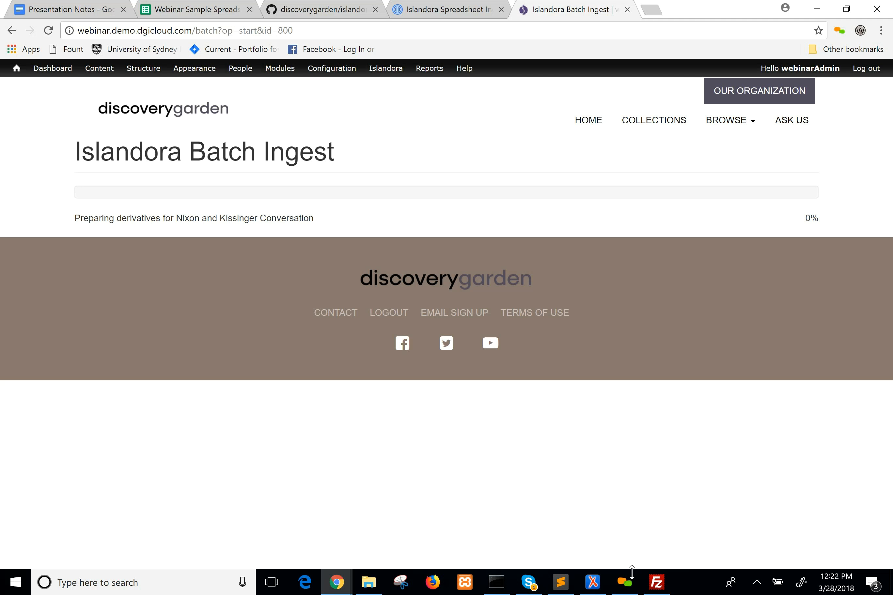
mouse_move(657, 593)
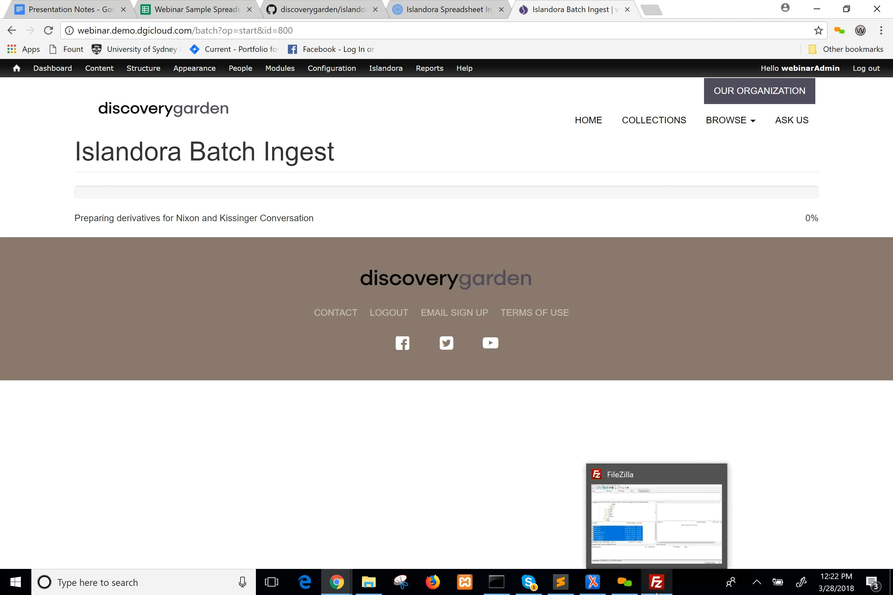
left_click(717, 474)
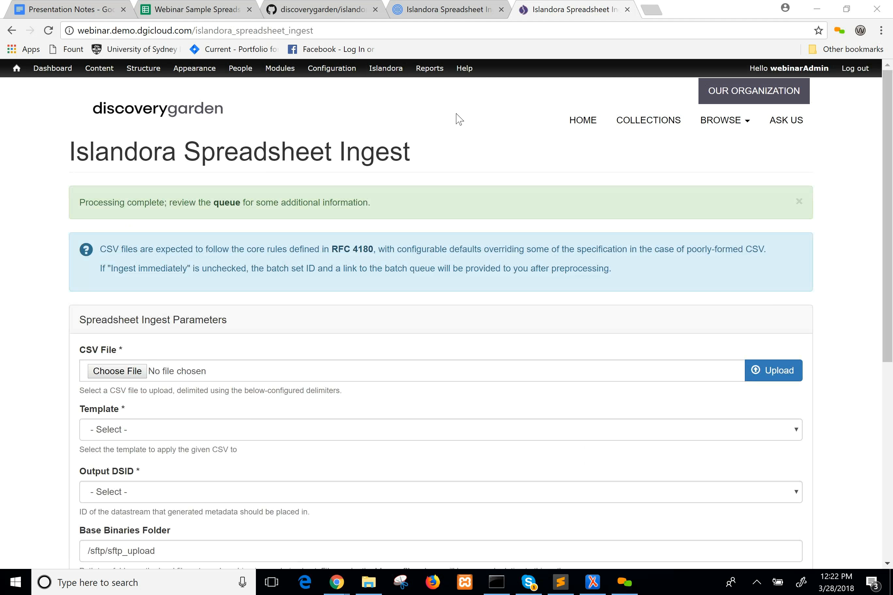
Open the batch queue linked from the processing message and look through the set's items.
scroll(884, 207, "down", 3)
left_click_drag(891, 340, 888, 265)
left_click(238, 207)
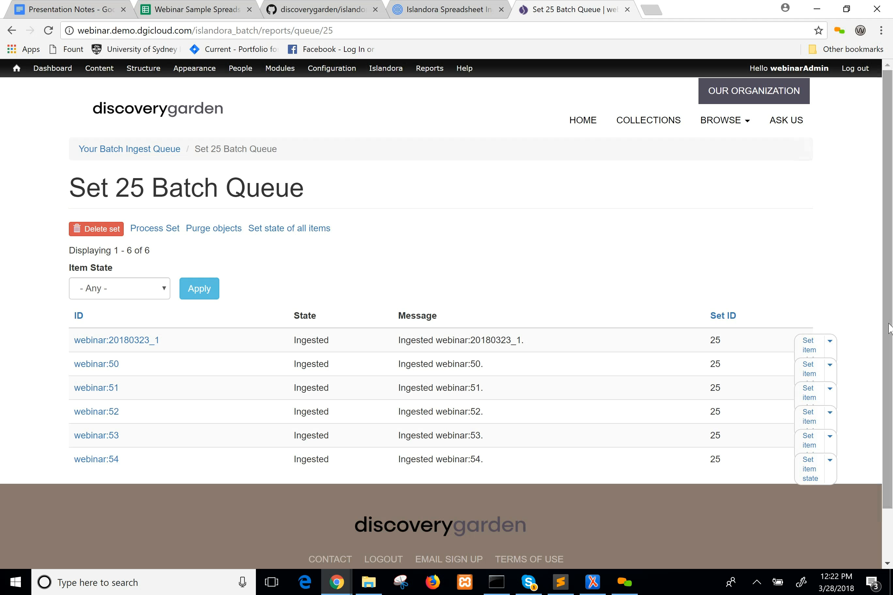
scroll(890, 328, "down", 1)
left_click_drag(892, 445, 891, 495)
Filter the batch queue by the Error item state, and reset the filter to Any.
left_click(127, 228)
left_click(162, 270)
left_click(198, 233)
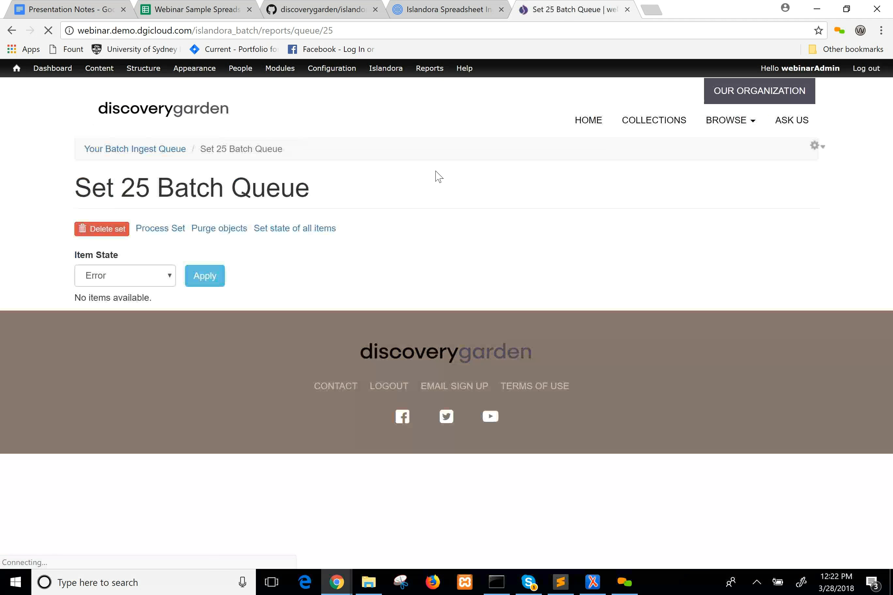
left_click(150, 275)
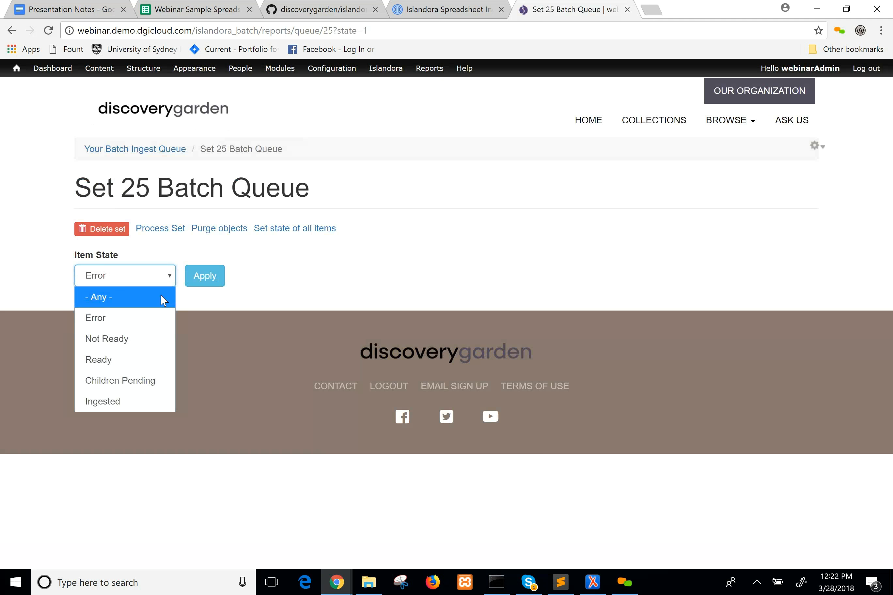
left_click(161, 294)
left_click(198, 278)
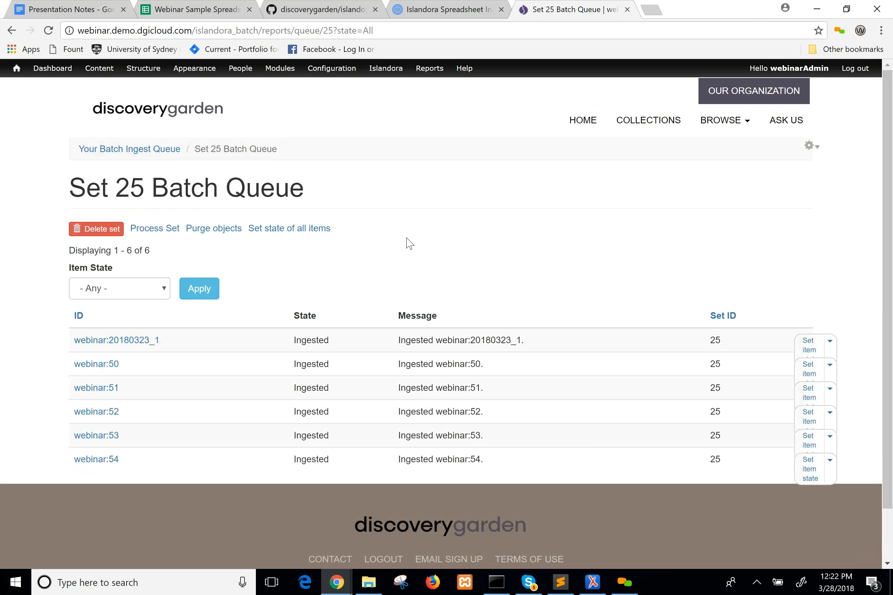
Open the Spreadsheet Ingest Webinar Collection from the site's collections and look through its ingested objects.
left_click(645, 122)
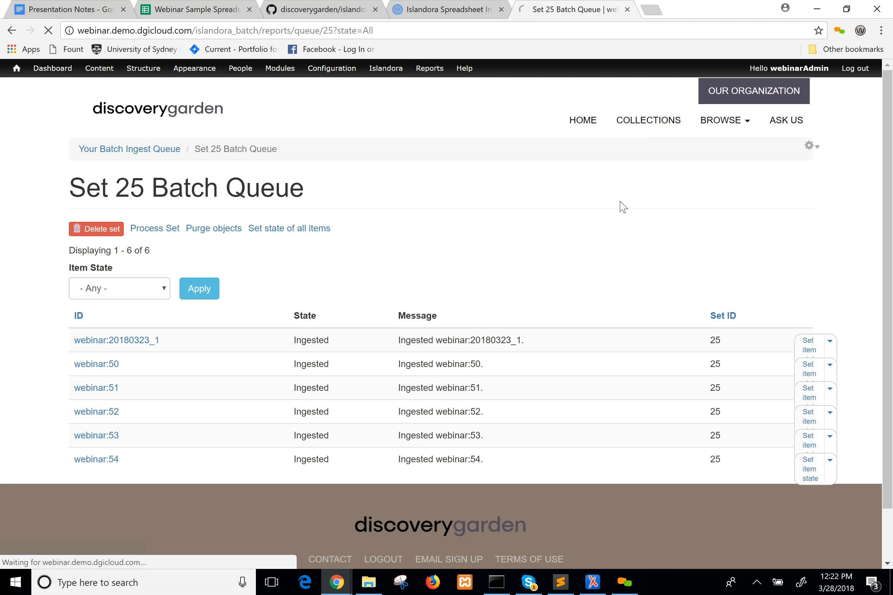
scroll(558, 183, "down", 8)
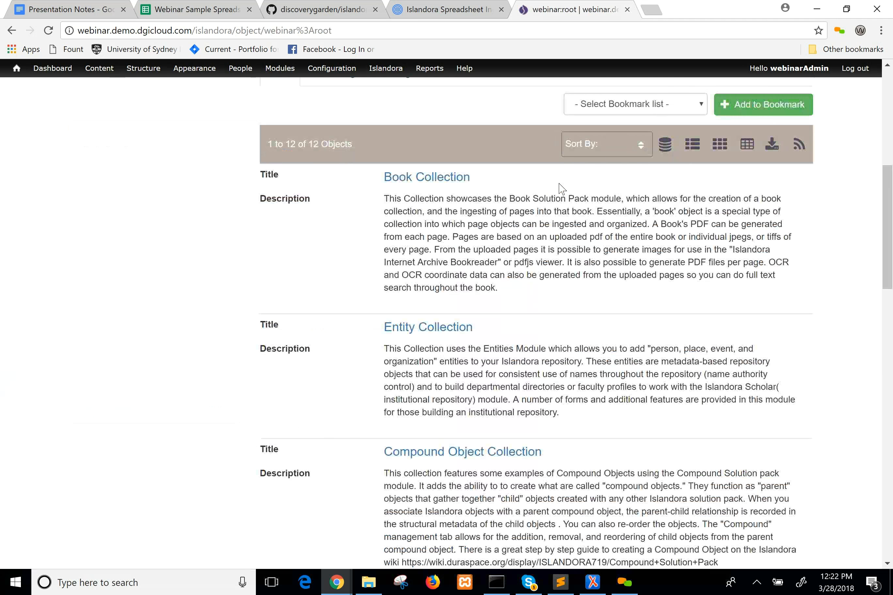
scroll(561, 189, "down", 20)
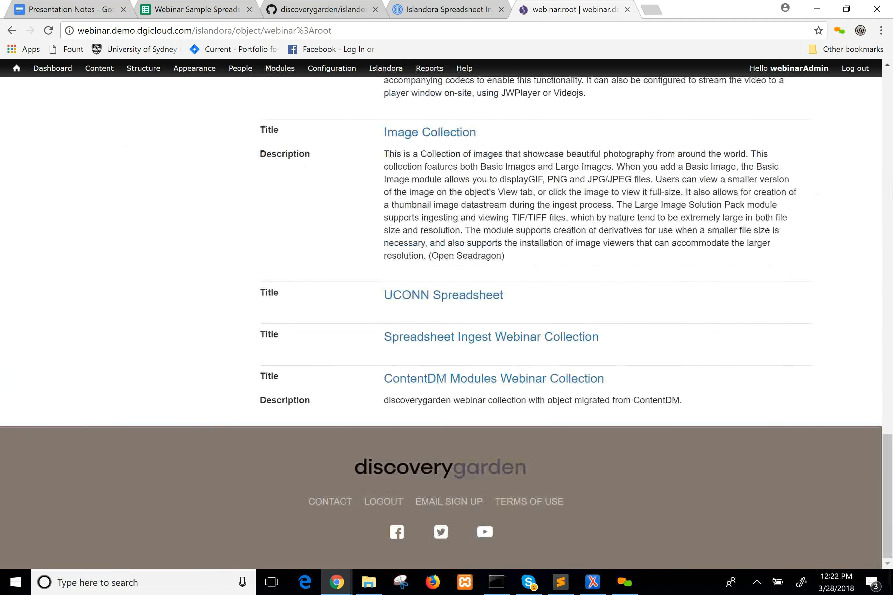
left_click(534, 339)
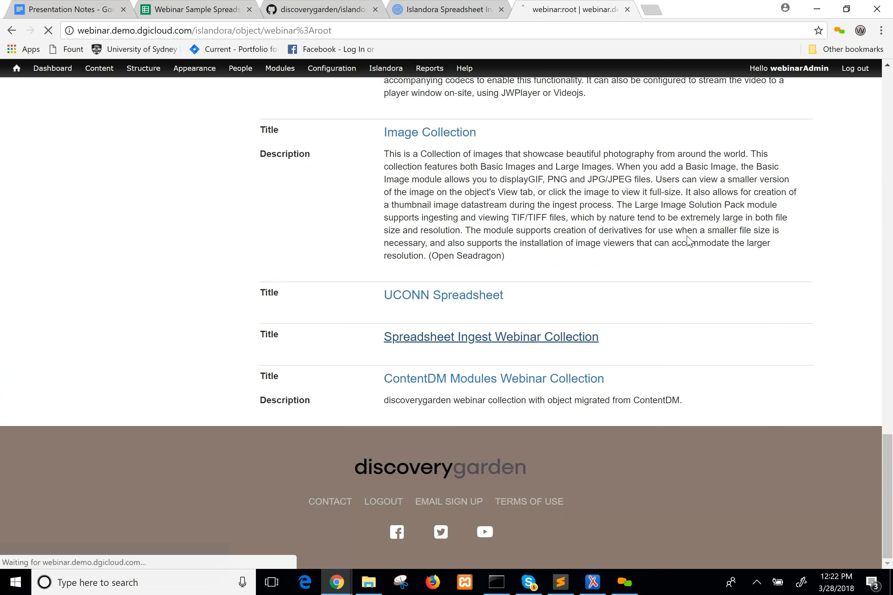
scroll(887, 406, "down", 8)
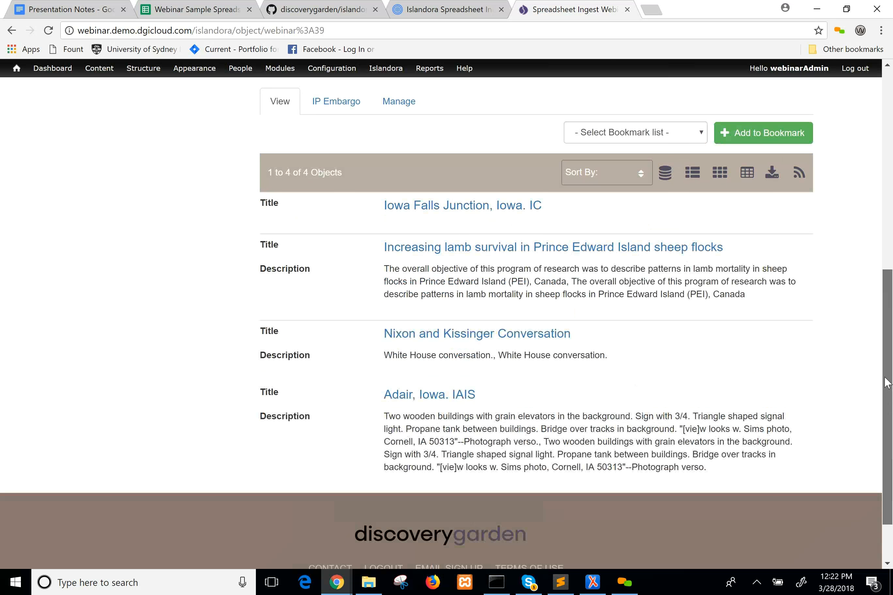
Open the Iowa Falls Junction, Iowa. IC object and examine its images and page.
left_click(462, 205)
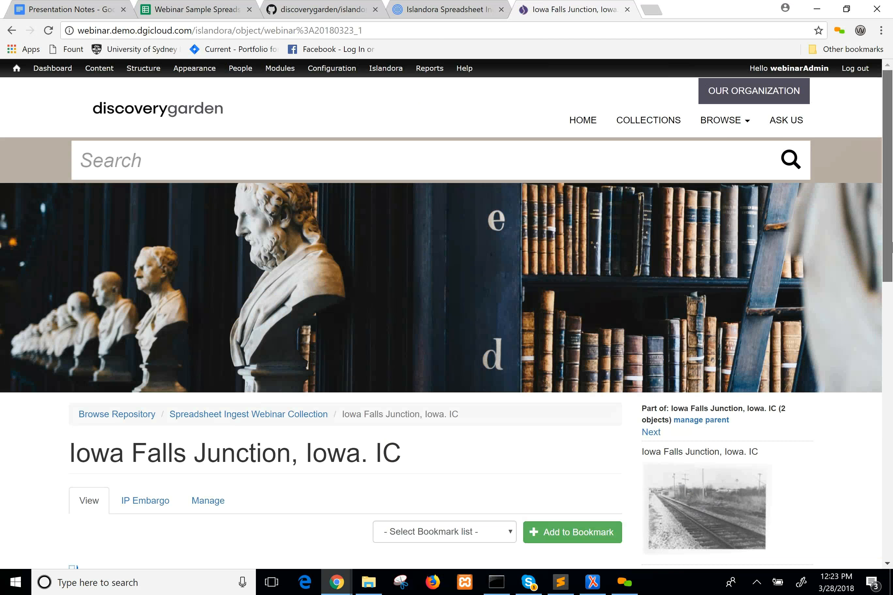
scroll(891, 137, "down", 9)
scroll(891, 207, "up", 4)
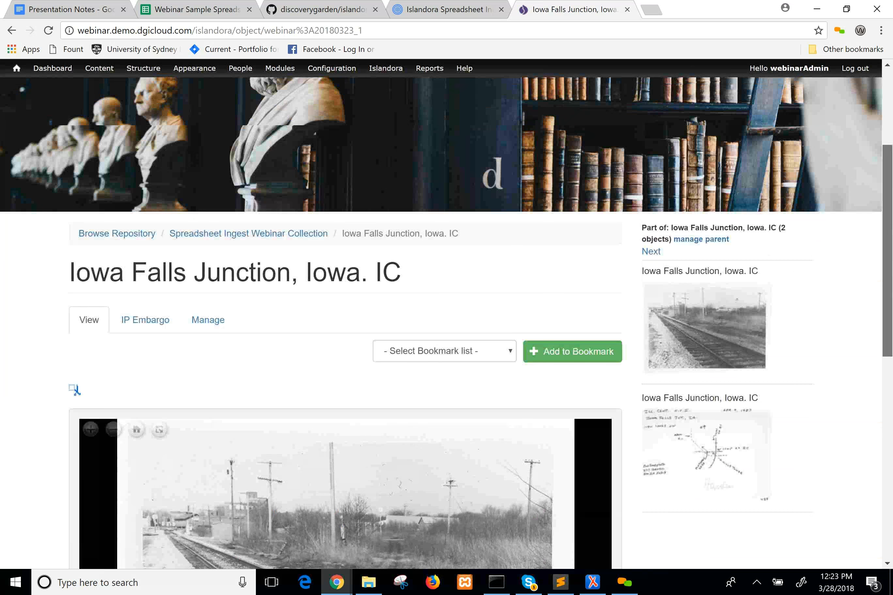
Return to the Spreadsheet Ingest Webinar Collection and review the Nixon and Kissinger Conversation object's player and metadata.
left_click(308, 240)
left_click(269, 461)
left_click_drag(891, 234, 892, 432)
scroll(664, 315, "up", 5)
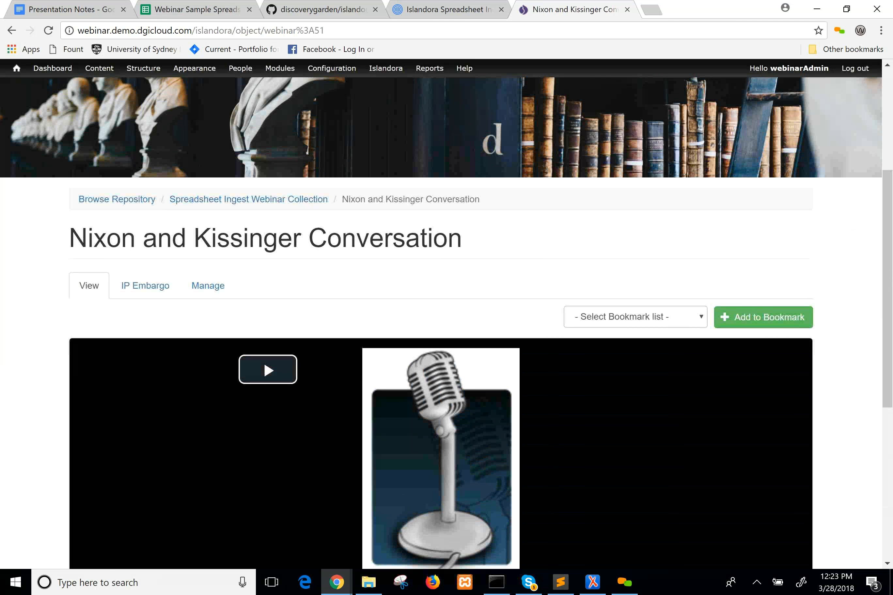
Return to the Spreadsheet Ingest Webinar Collection and view the Adair, Iowa. IAIS object.
left_click(307, 199)
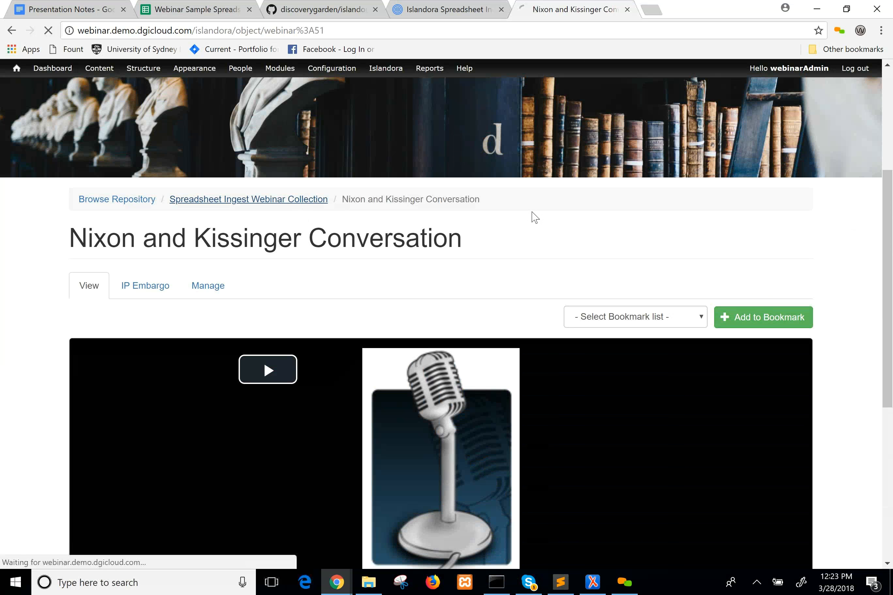
left_click(442, 461)
left_click_drag(890, 185, 892, 138)
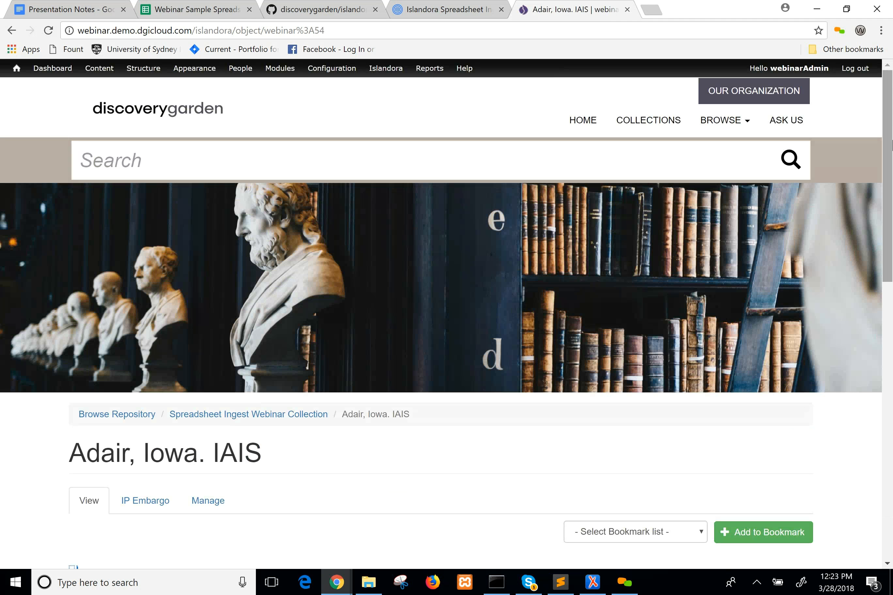
Switch to the Prezi presentation and advance from the "What are the steps?" slide to the Q&A slide.
left_click(445, 8)
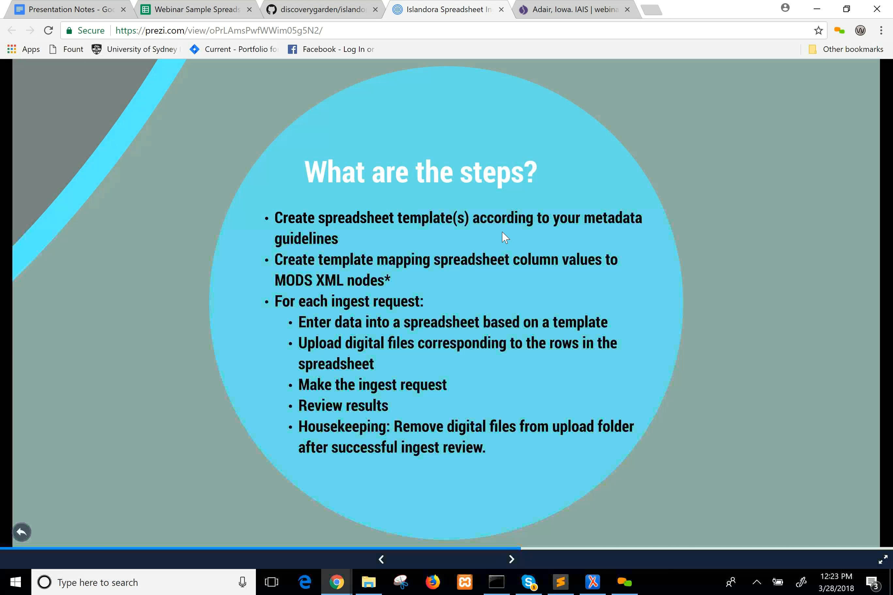
key("Right")
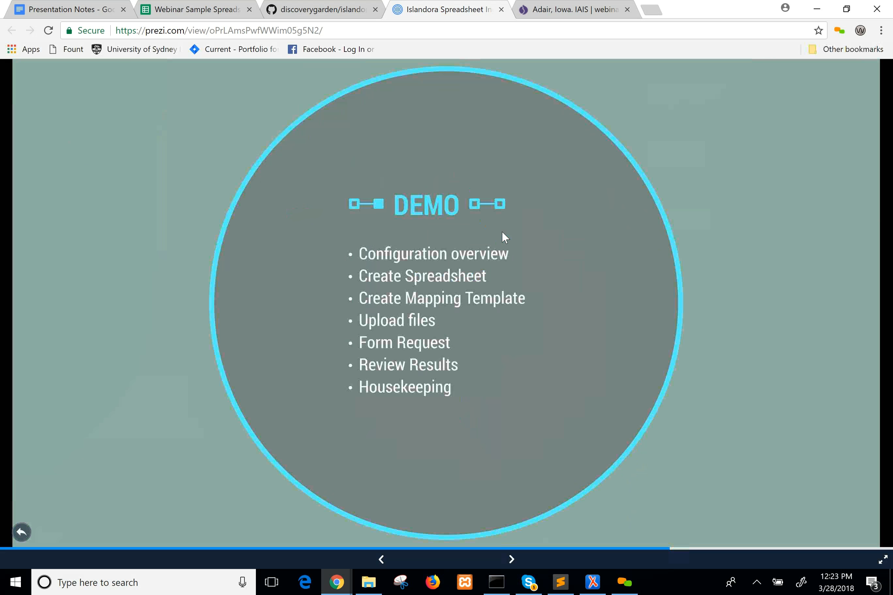
key("Right")
key("Right")
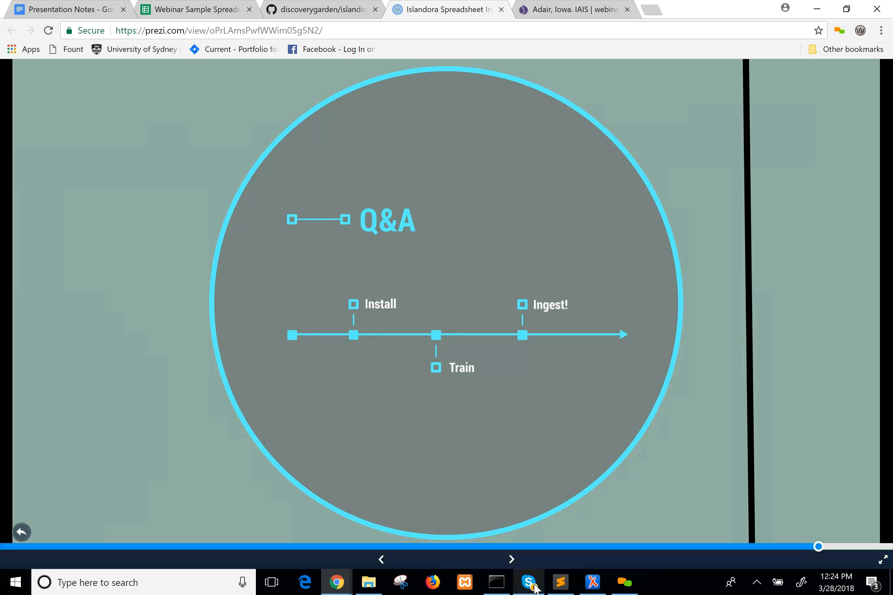
mouse_move(534, 585)
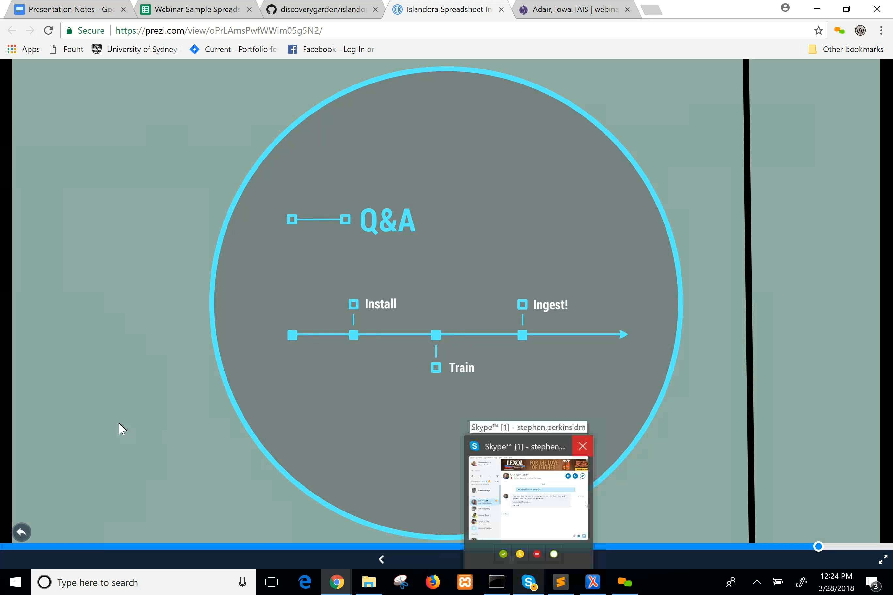